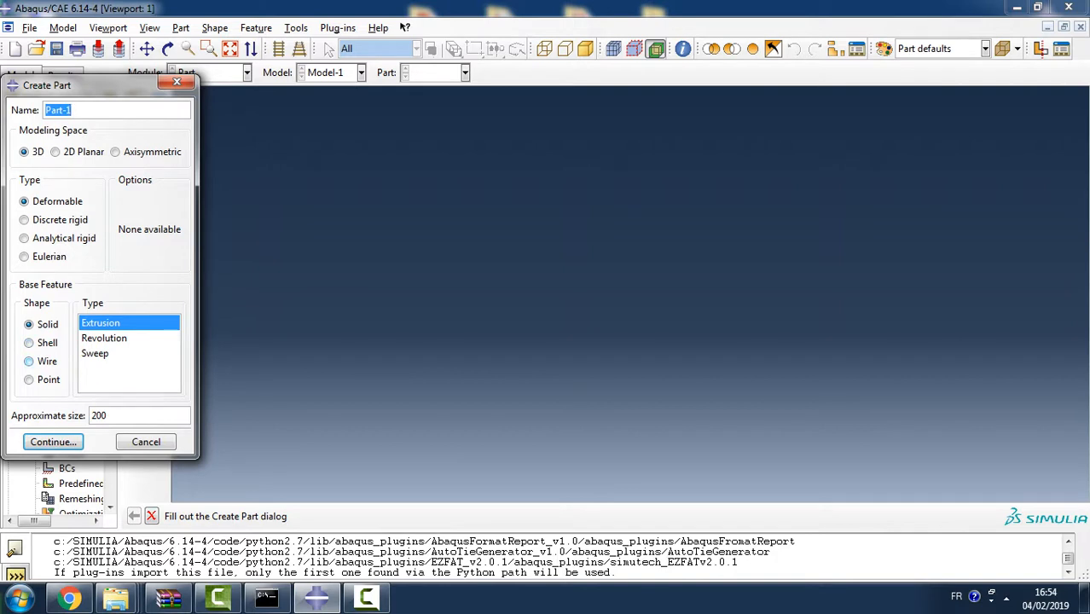
Start a 3D deformable part with a planar wire base feature and a smaller approximate size
left_click(30, 361)
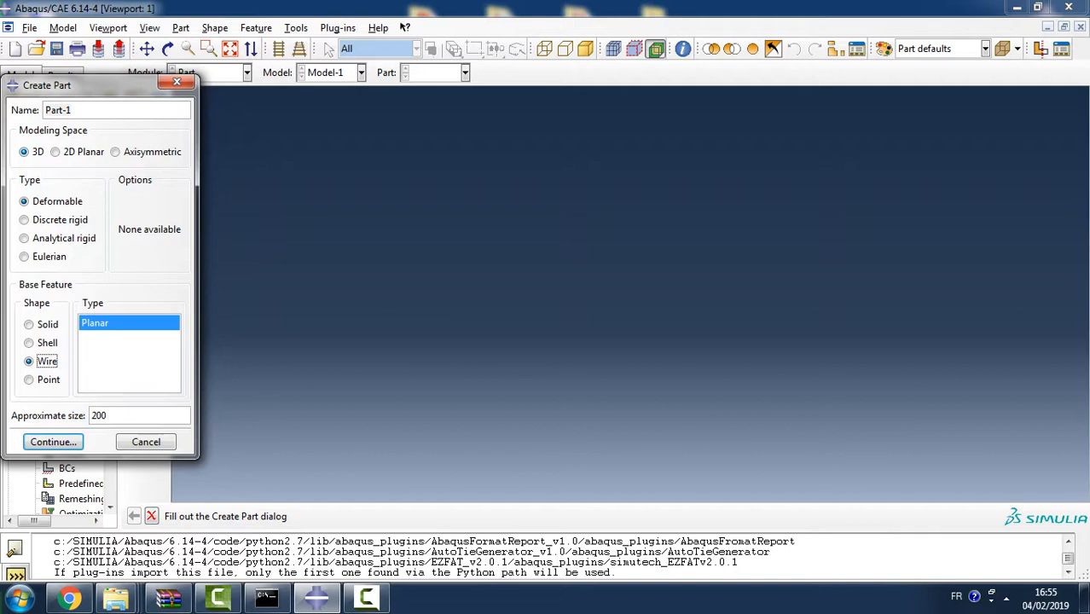
left_click_drag(107, 415, 92, 415)
left_click(53, 442)
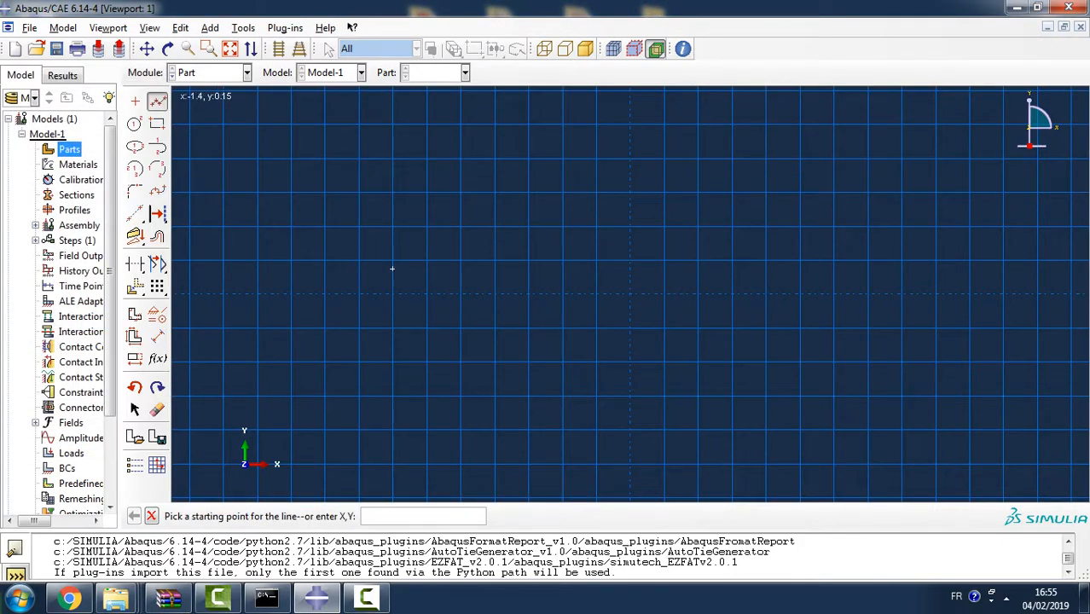
Sketch a horizontal line along the X axis, starting at about x = -1.4 and ending beyond the Y axis
left_click(392, 293)
left_click(764, 293)
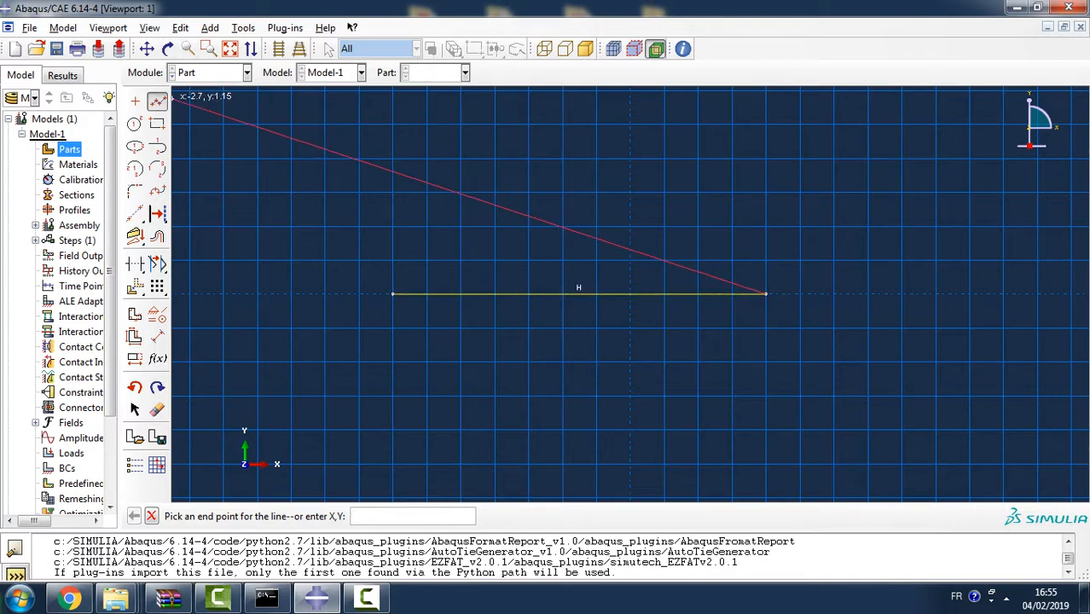
key("Escape")
Dimension the horizontal distance between the line's endpoints as 5 and finish the wire sketch
left_click(157, 336)
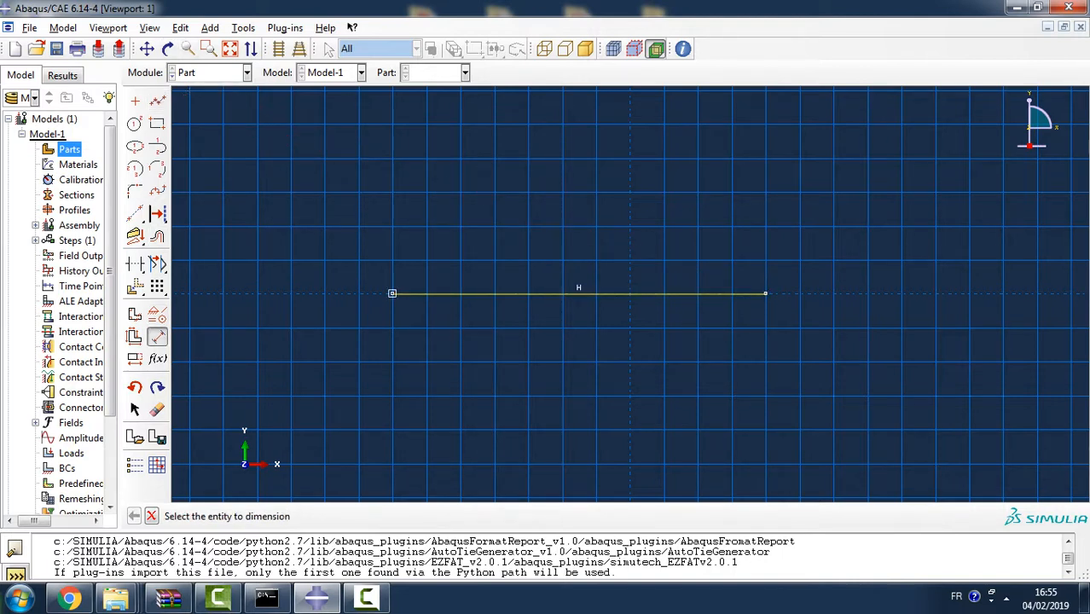
left_click(393, 294)
left_click(765, 293)
left_click(576, 365)
type("5")
key("Return")
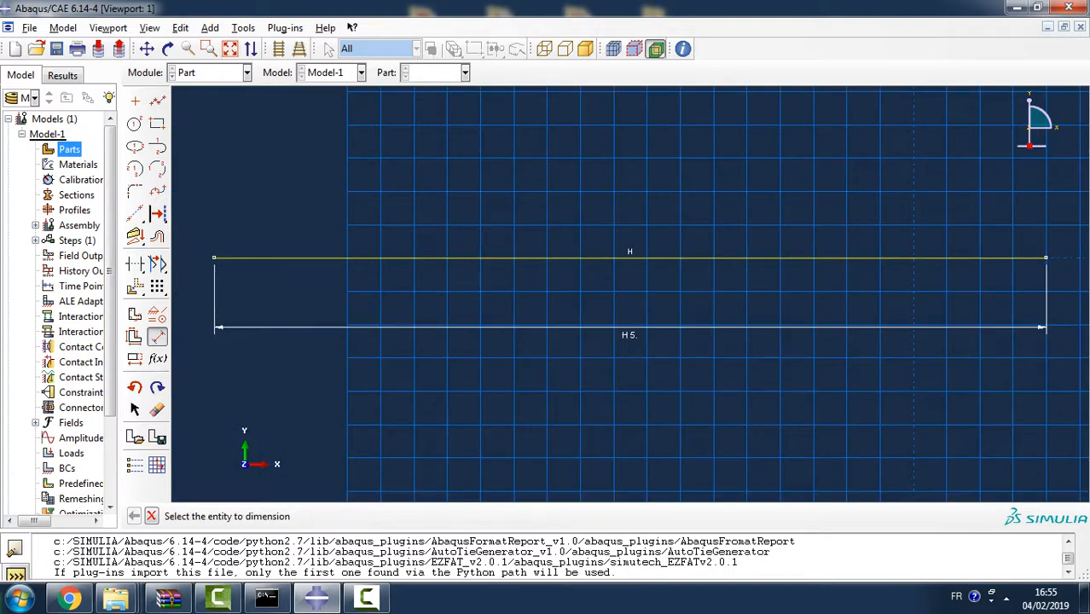
left_click(151, 515)
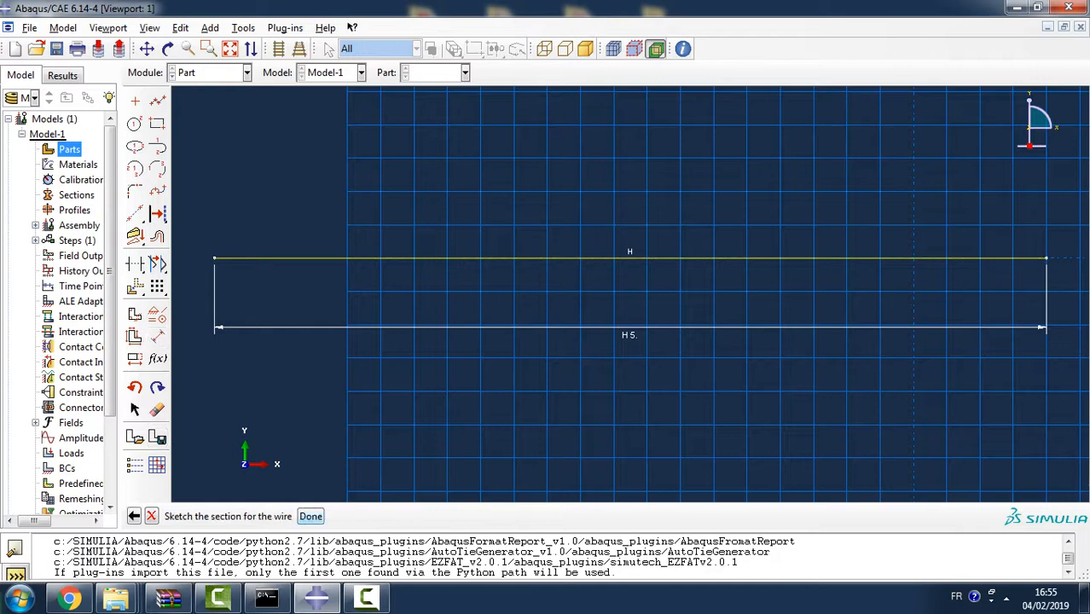
left_click(310, 515)
Create a material named steel with a uniform mass density of 7800
double_click(77, 164)
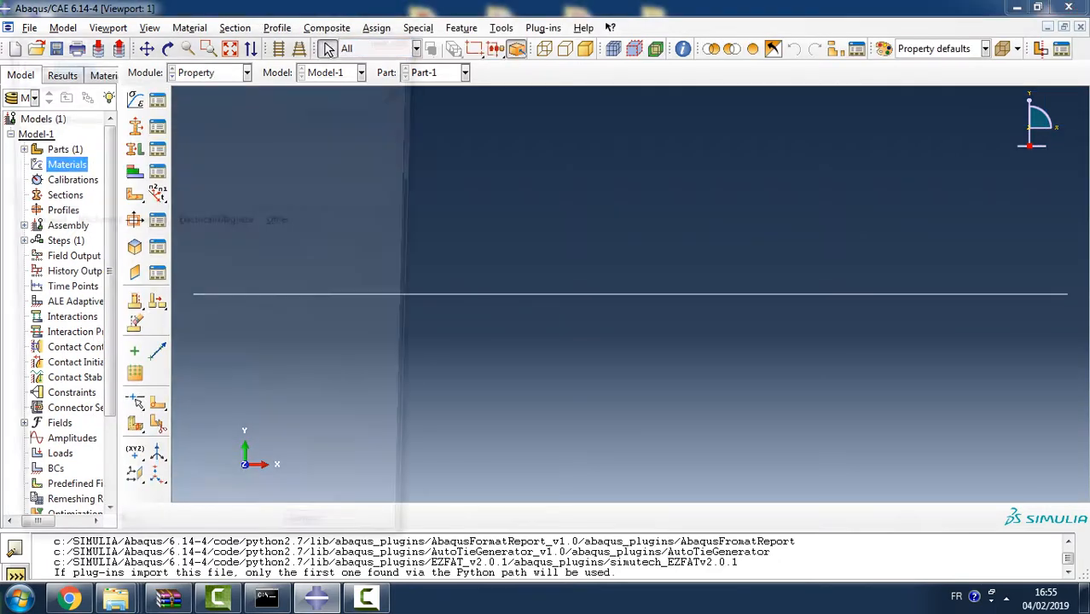
type("ste")
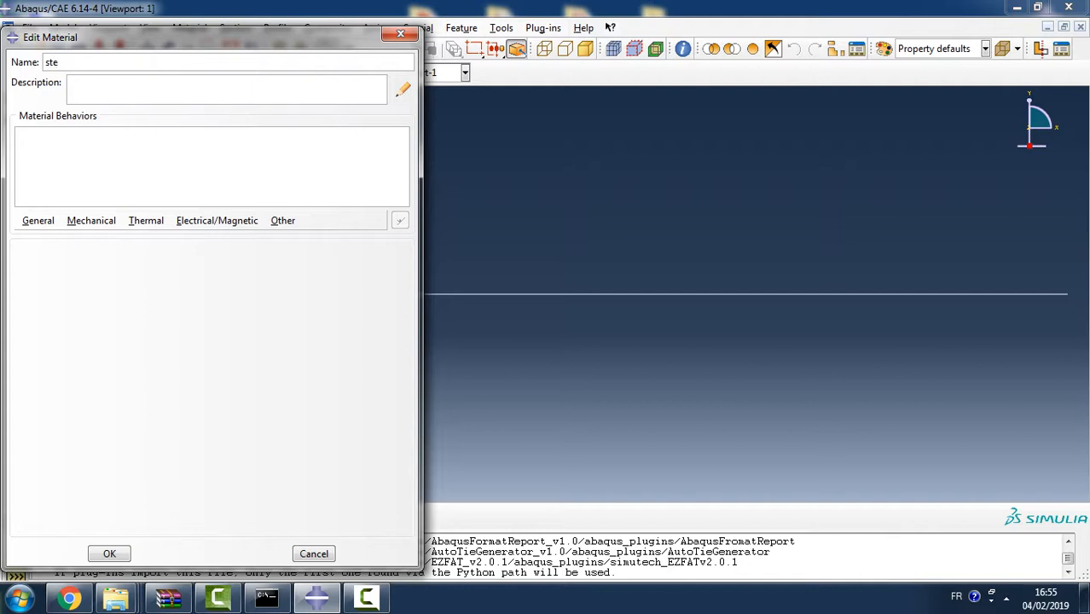
type("el")
key("alt+g")
key("Return")
left_click(75, 376)
type("7800")
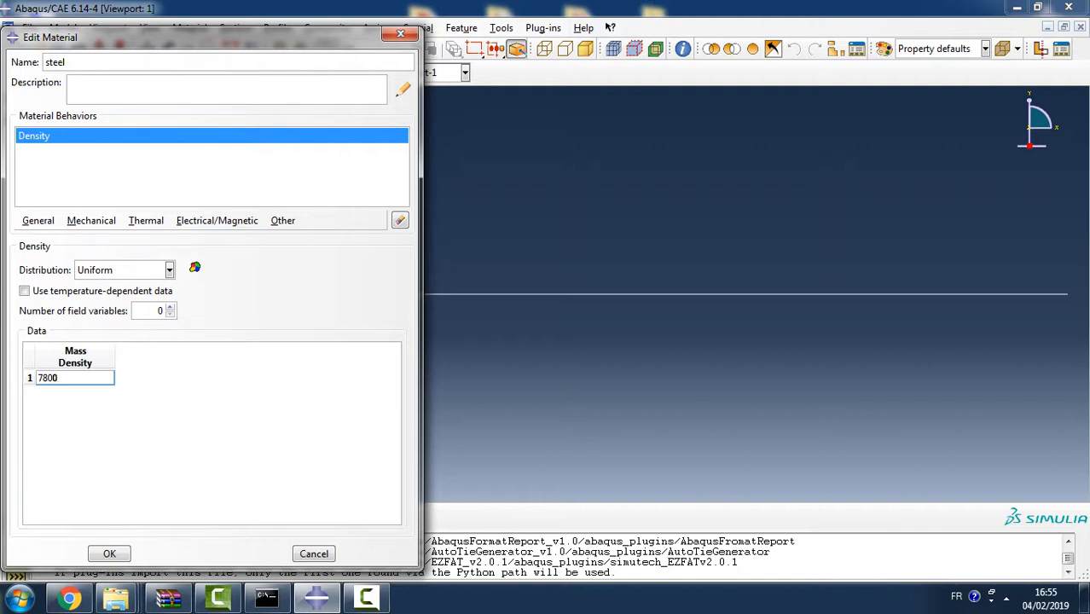
Add isotropic elasticity to the steel material with Young's modulus 200e9 and Poisson's ratio 0.3, and save the material
left_click(91, 220)
mouse_move(99, 237)
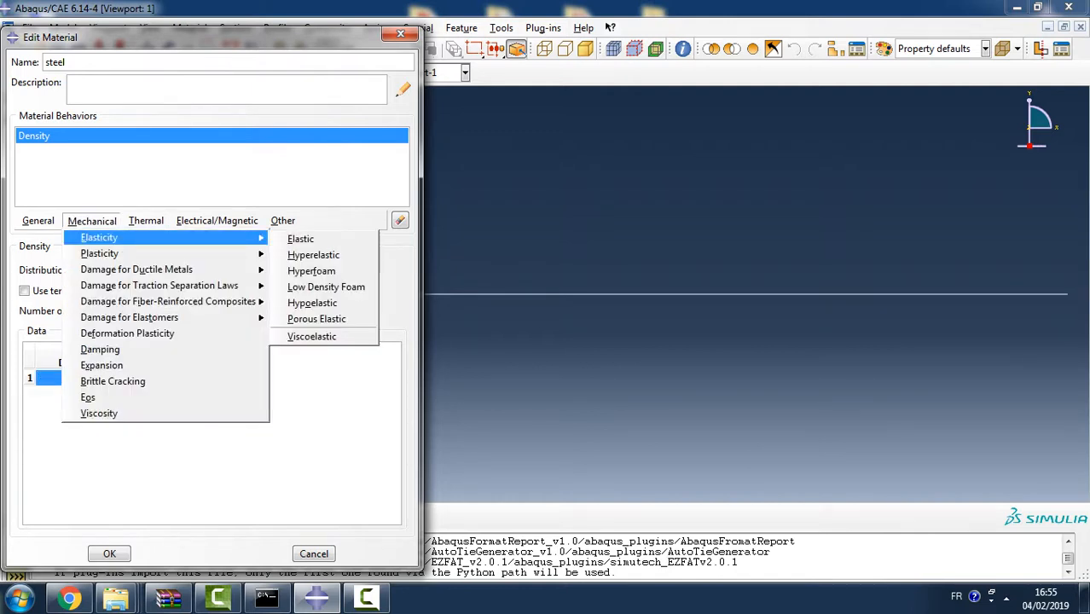
left_click(300, 238)
left_click(38, 437)
type("2")
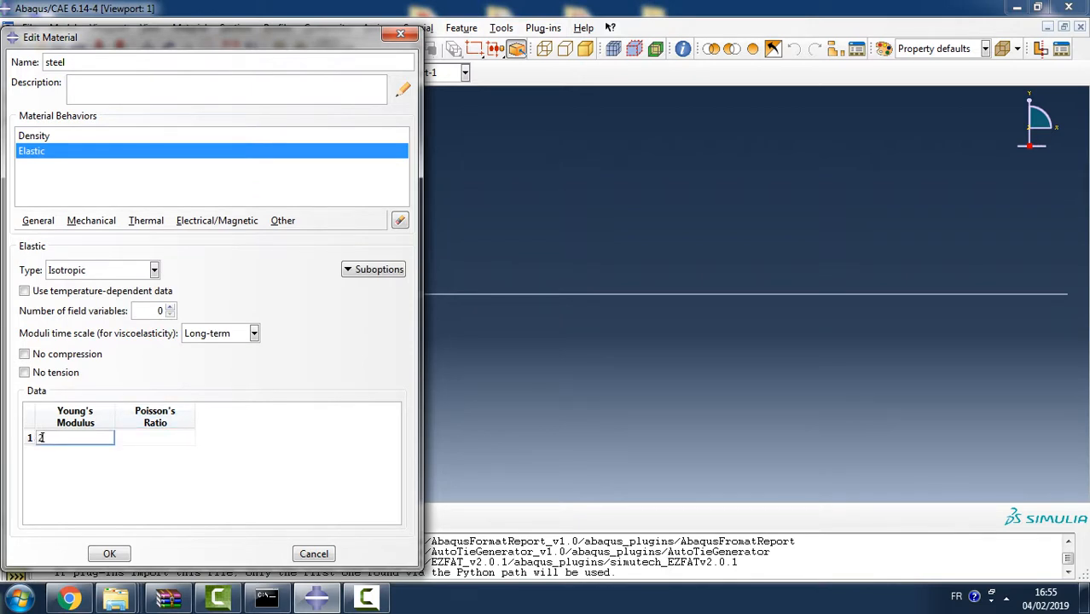
type("00e9")
left_click(118, 437)
type("0.3")
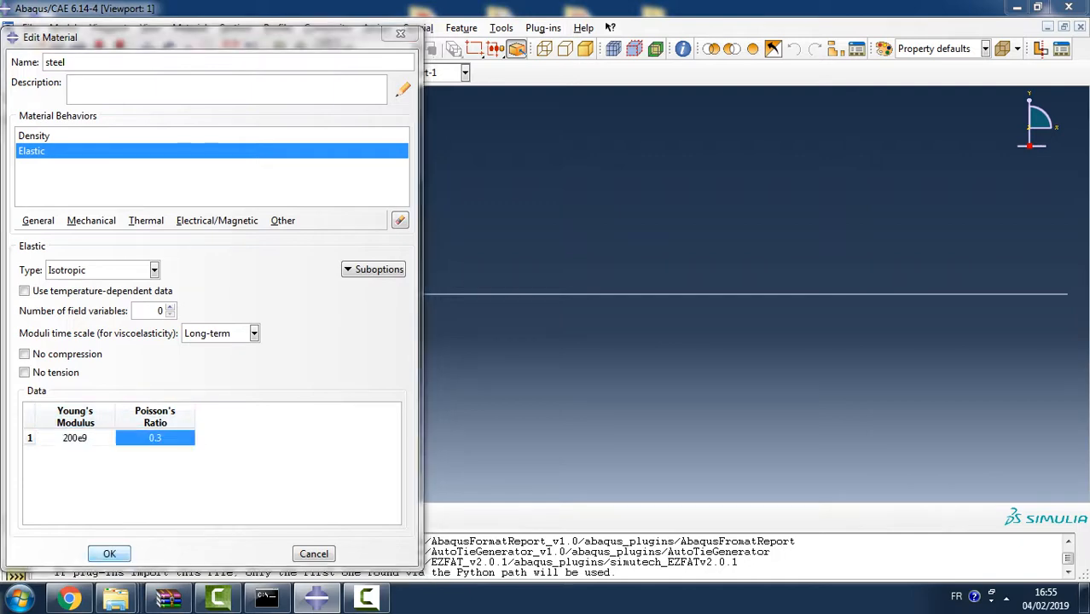
left_click(109, 553)
Create a thin-walled pipe profile with a radius of 0.09 and a thickness of 0.02
double_click(64, 210)
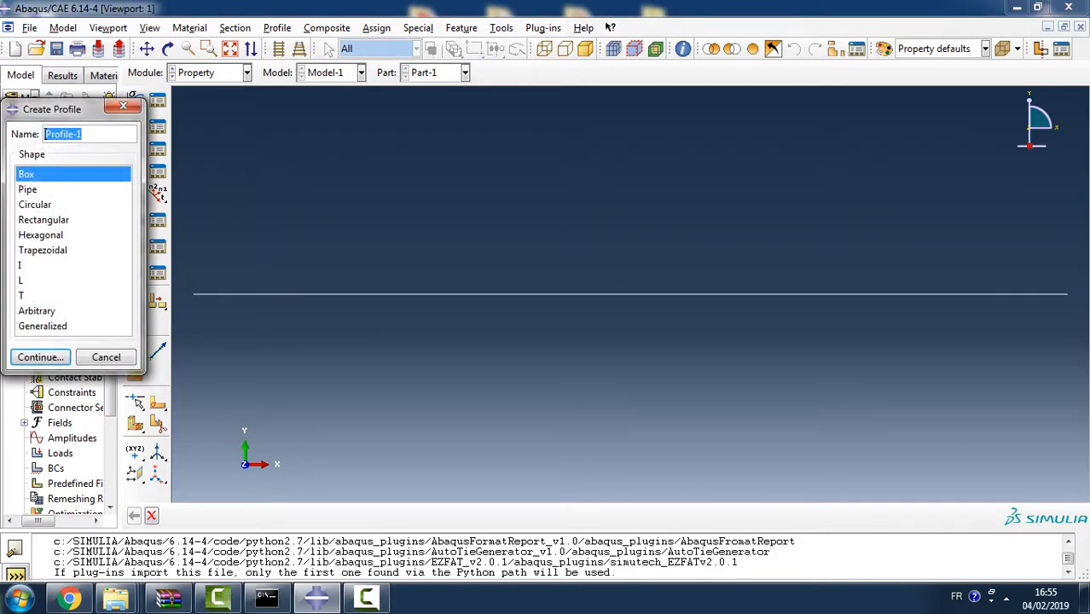
left_click(44, 189)
left_click(40, 357)
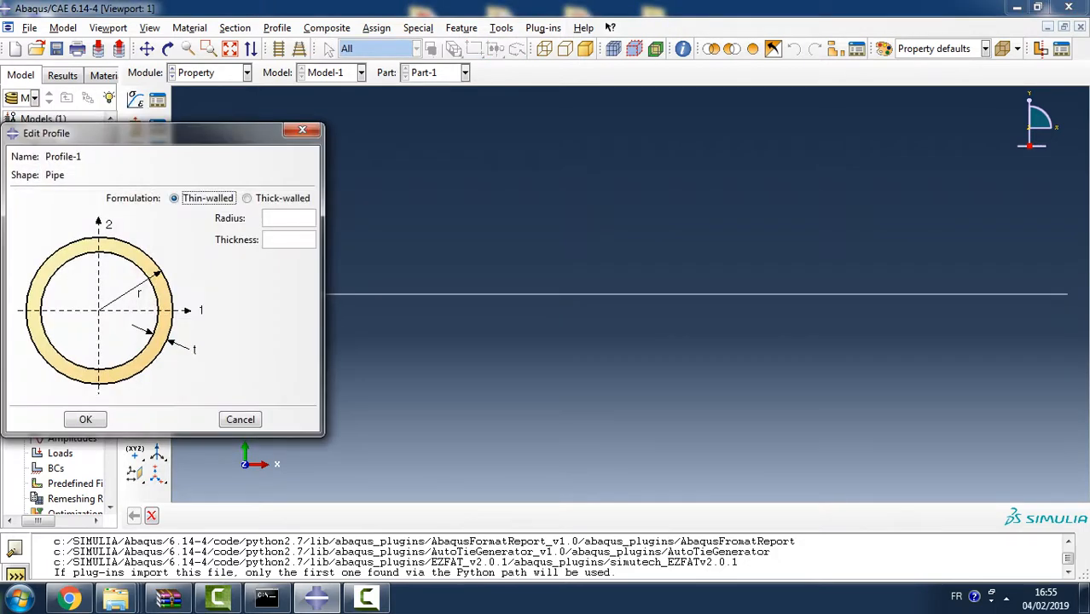
left_click(265, 218)
type("0.09")
key("Tab")
type("0.02")
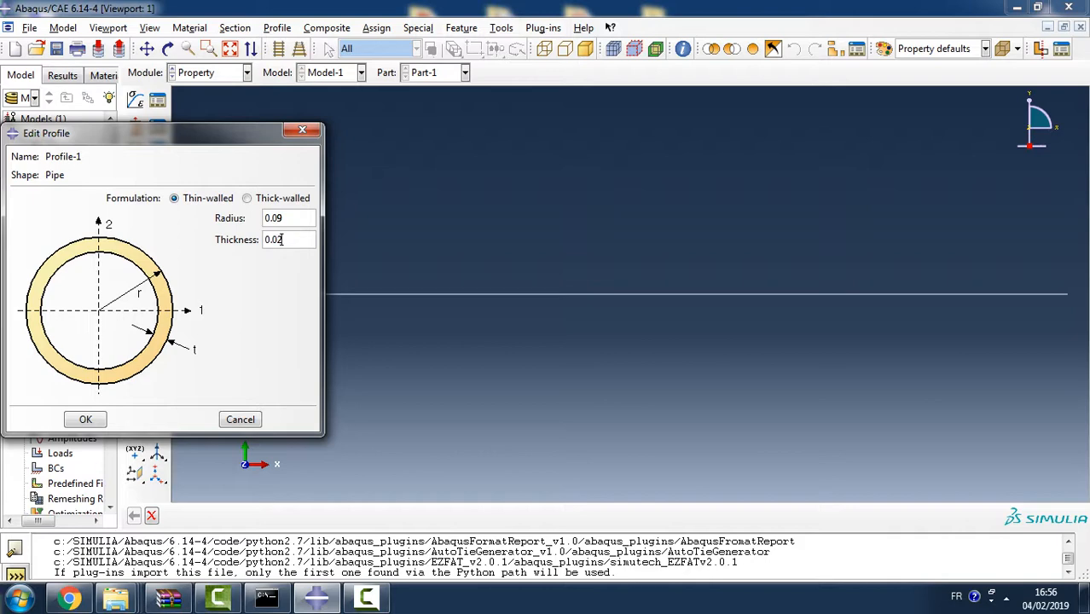
key("Return")
Create a beam section integrated during analysis, using the pipe profile Profile-1 and the steel material
double_click(66, 195)
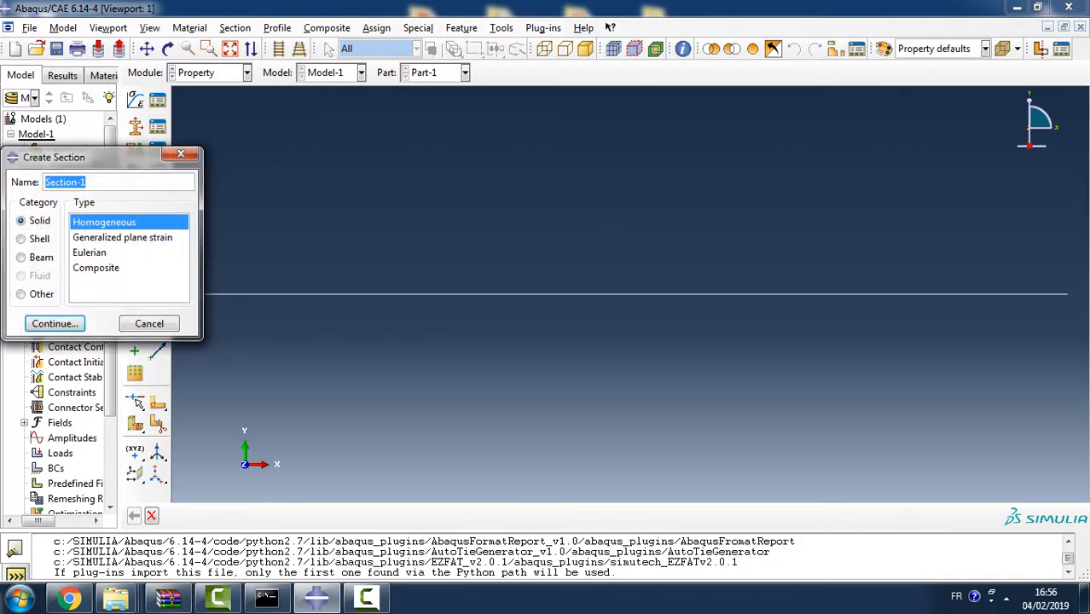
left_click(39, 258)
left_click(54, 323)
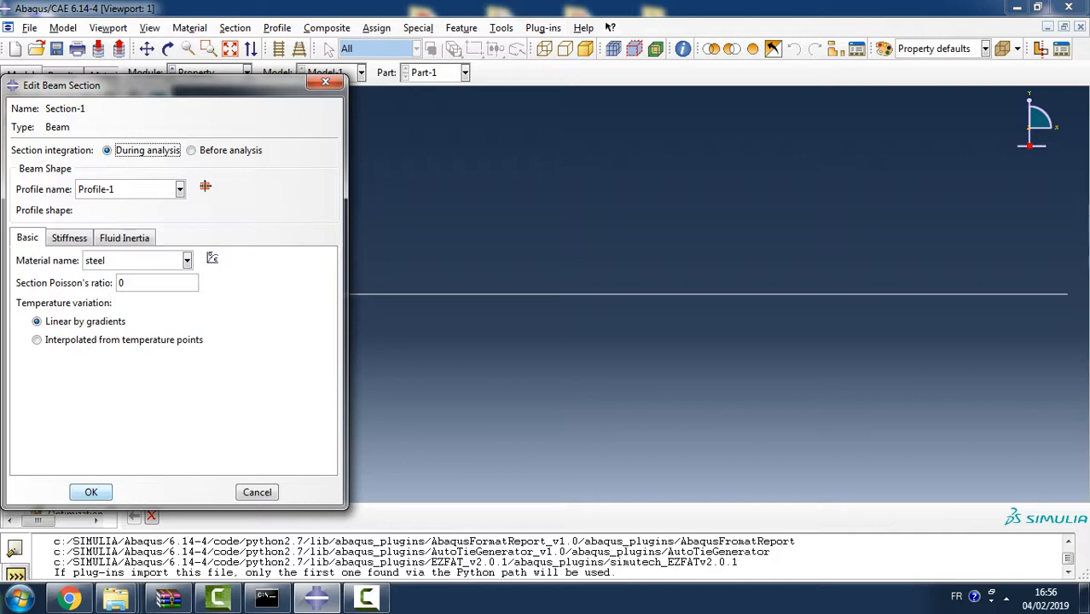
left_click(90, 492)
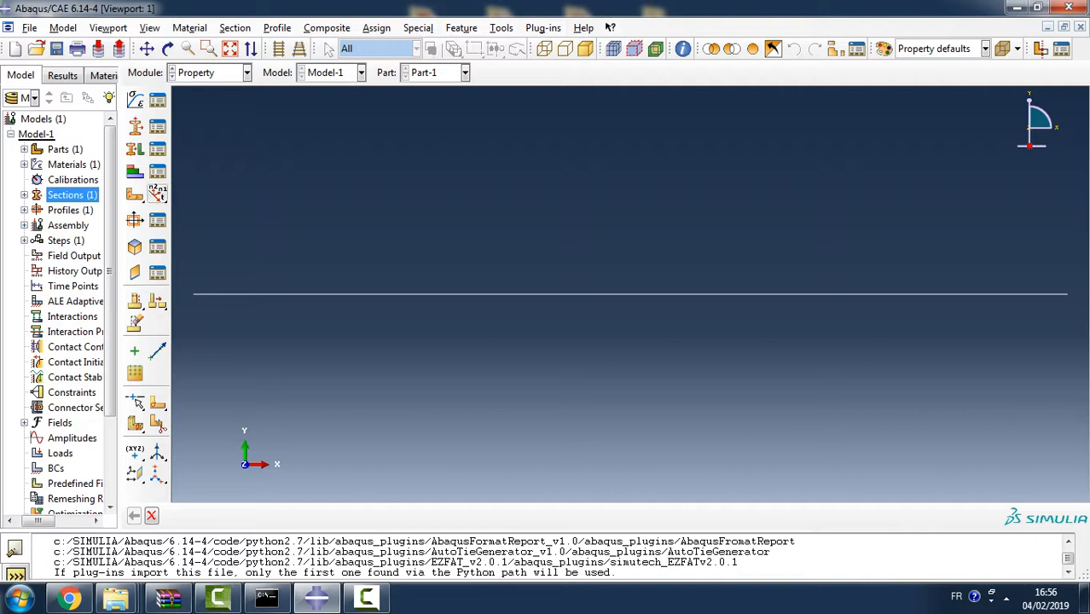
Assign the beam section Section-1 to the whole wire without creating a set
left_click(135, 149)
scroll(289, 272, "up", 1)
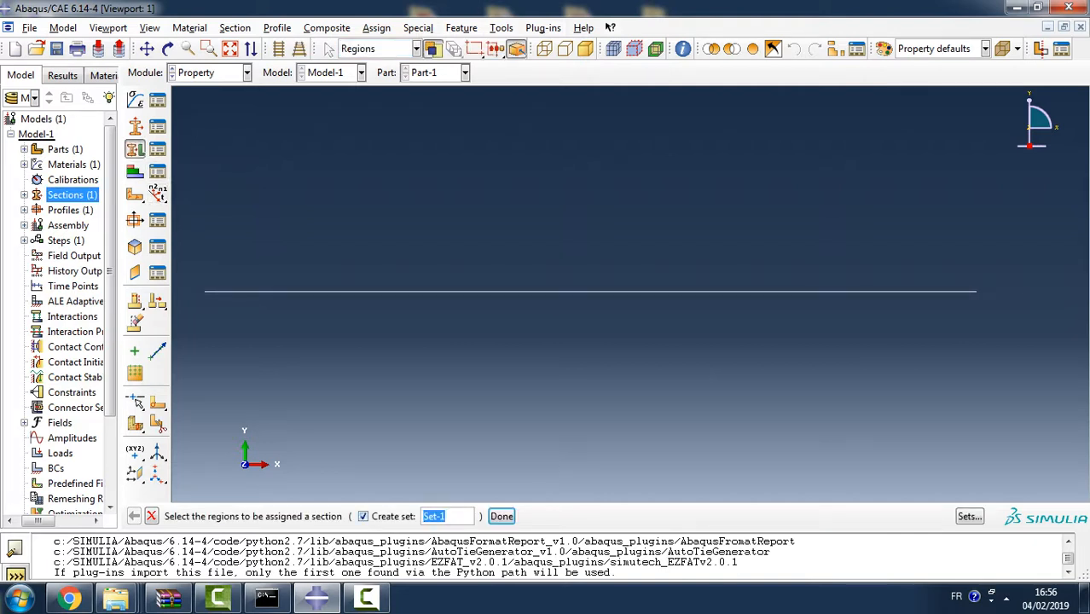
left_click(364, 516)
left_click_drag(182, 265, 1023, 314)
left_click(444, 516)
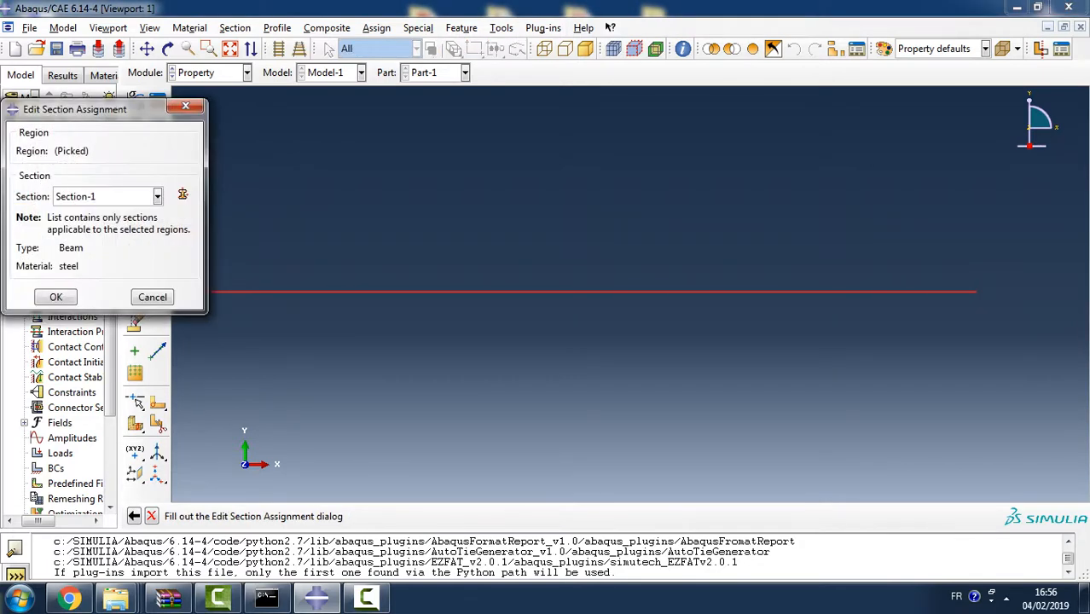
left_click(53, 295)
Assign a beam section orientation to the whole wire with n1 direction 0.0,0.0,-1.0
left_click(157, 194)
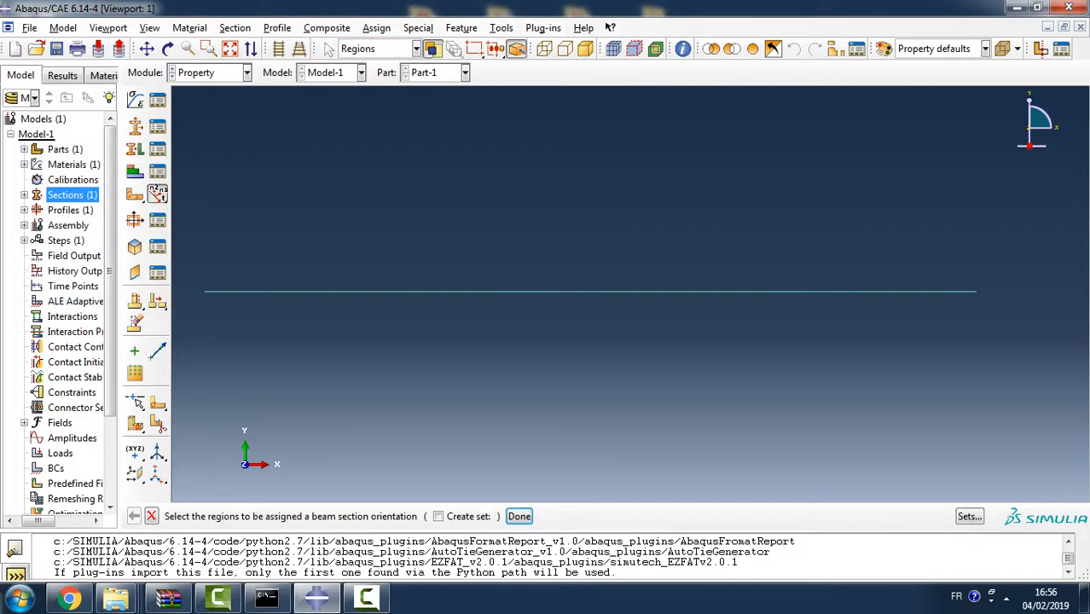
left_click_drag(188, 259, 998, 314)
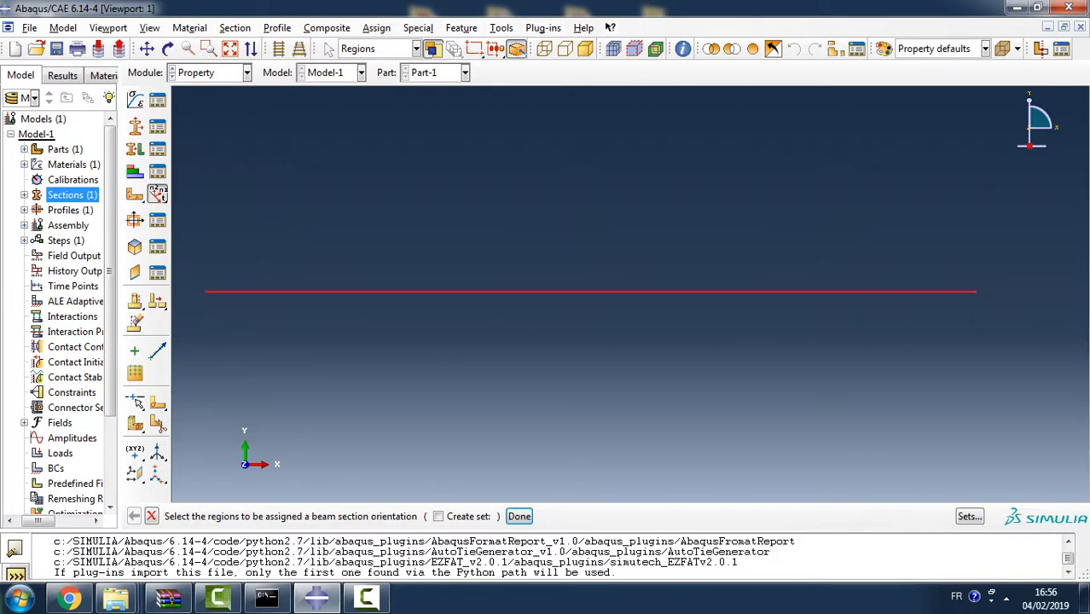
left_click(520, 516)
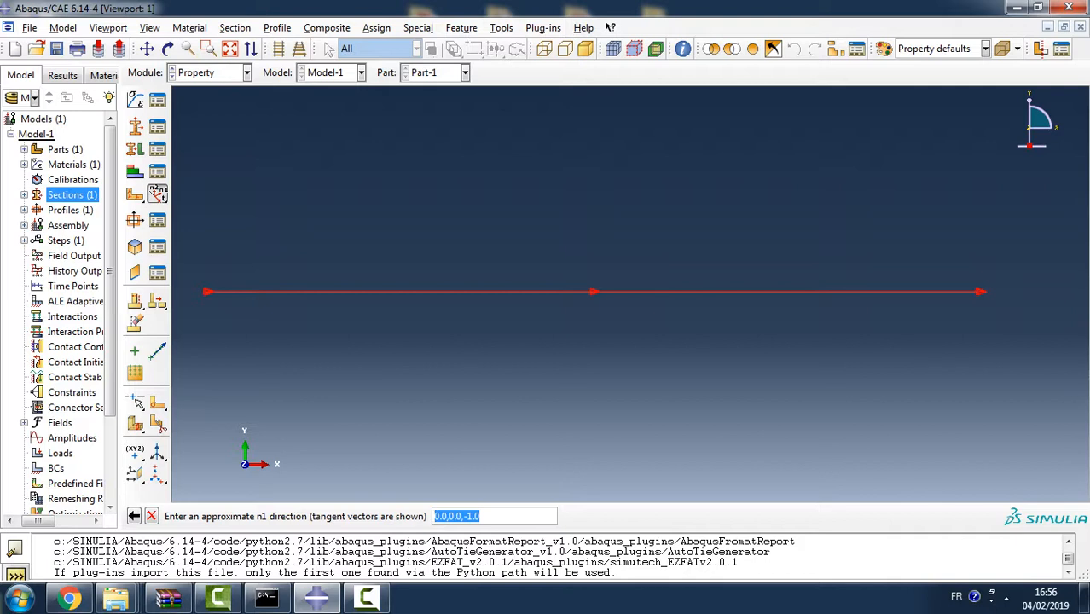
key("Return")
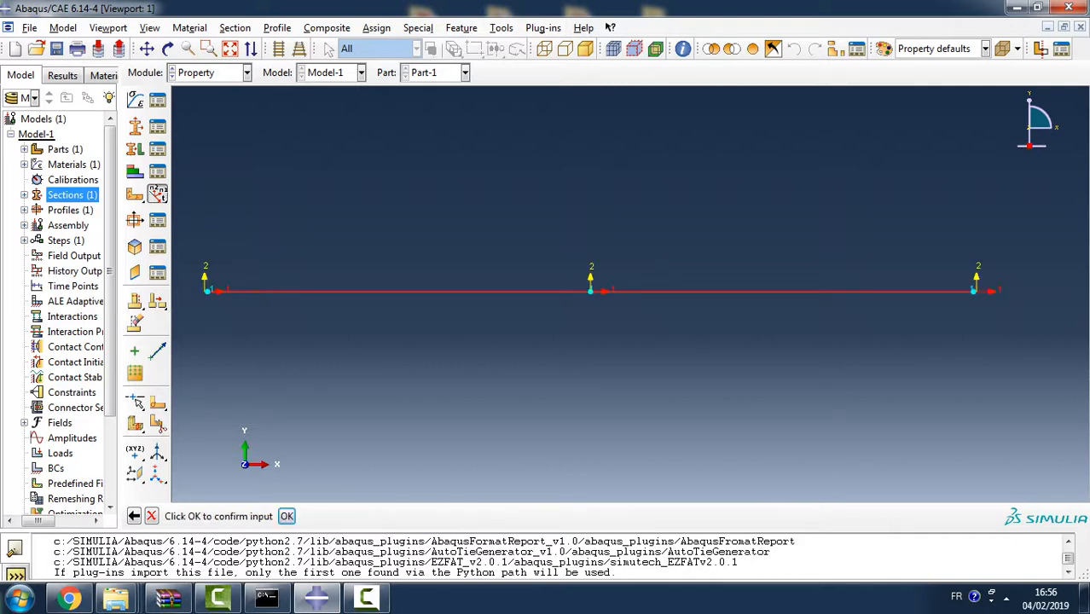
key("Return")
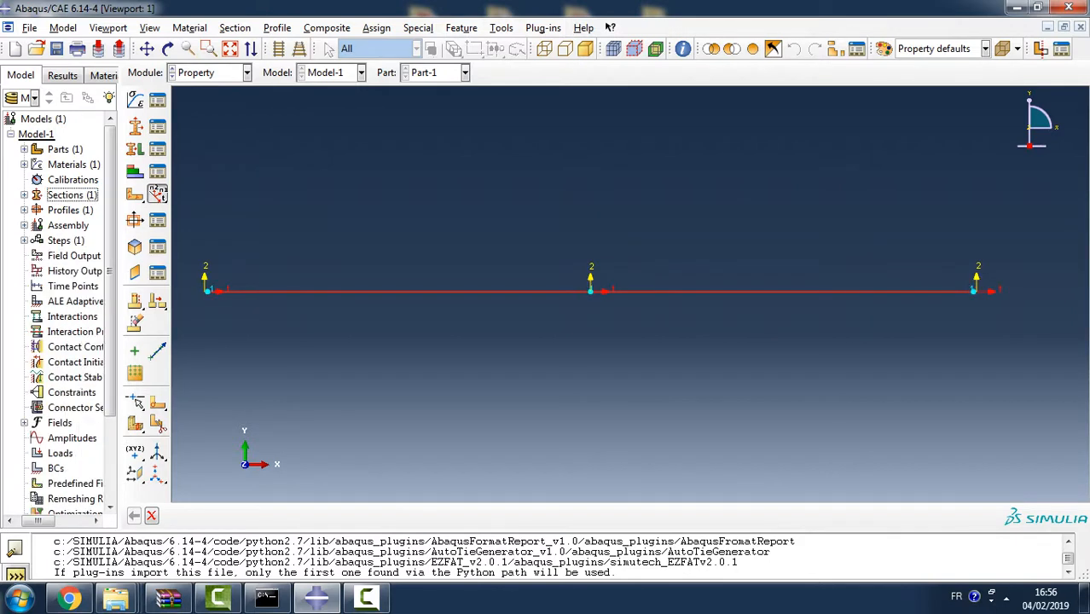
Add a dependent instance of Part-1 to the assembly
left_click(24, 225)
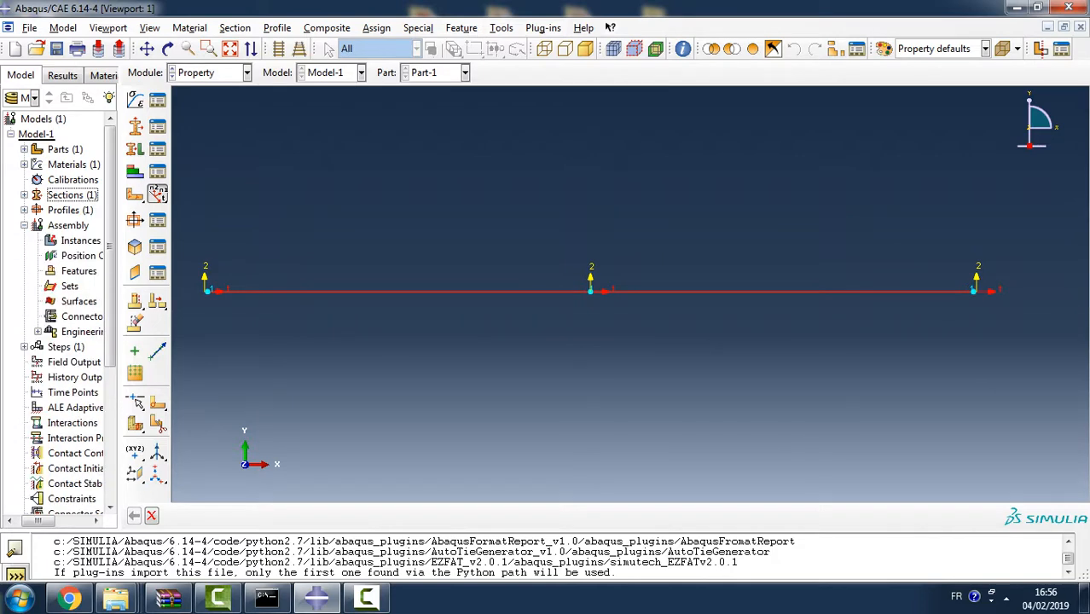
double_click(78, 240)
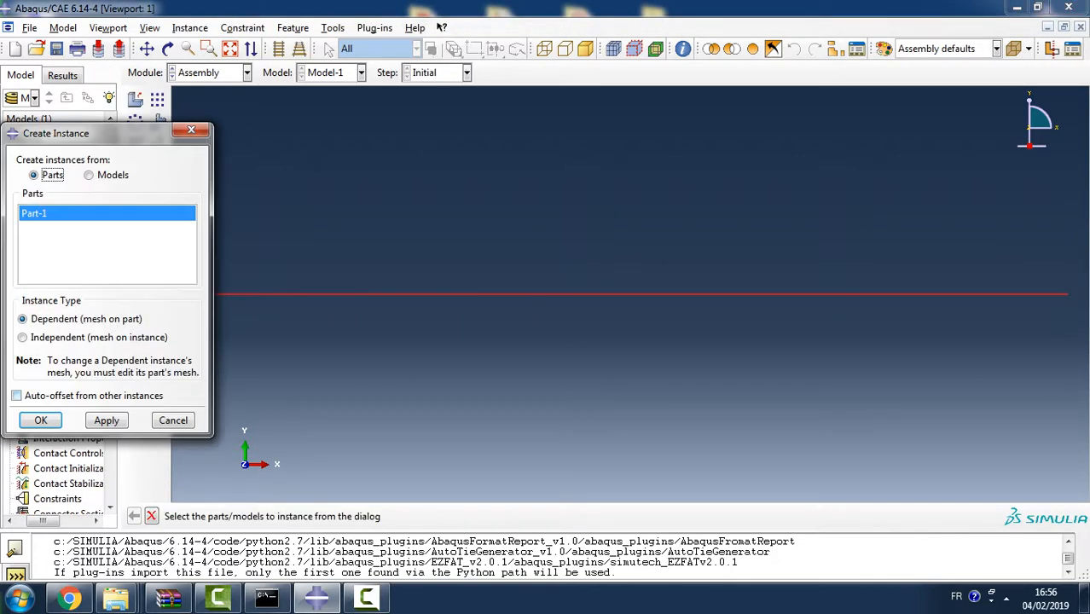
left_click(40, 420)
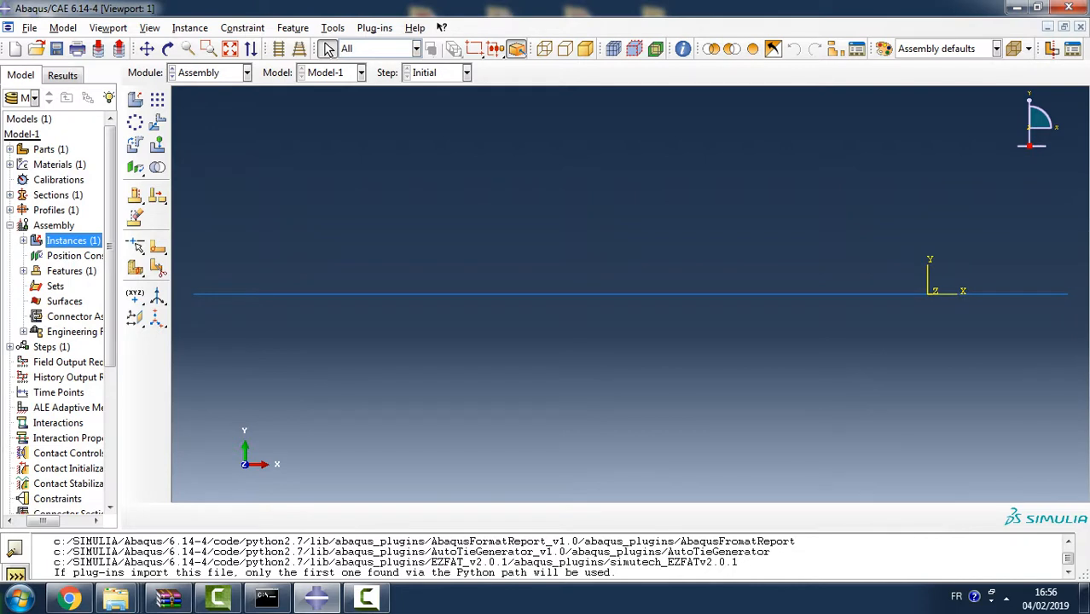
Create an assembly geometry set named left from the wire's left endpoint
double_click(54, 286)
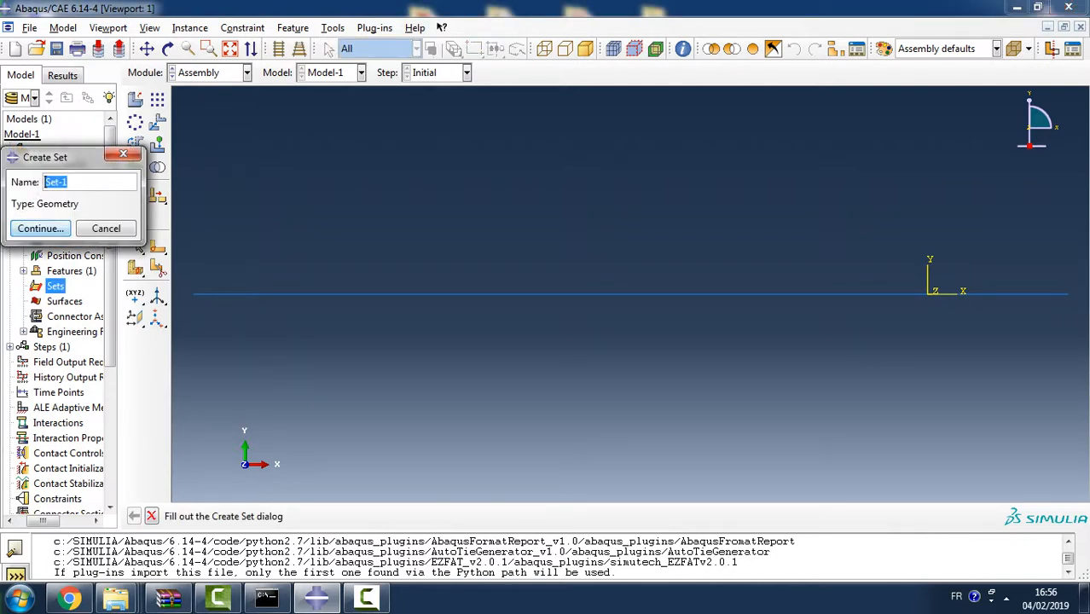
type("left")
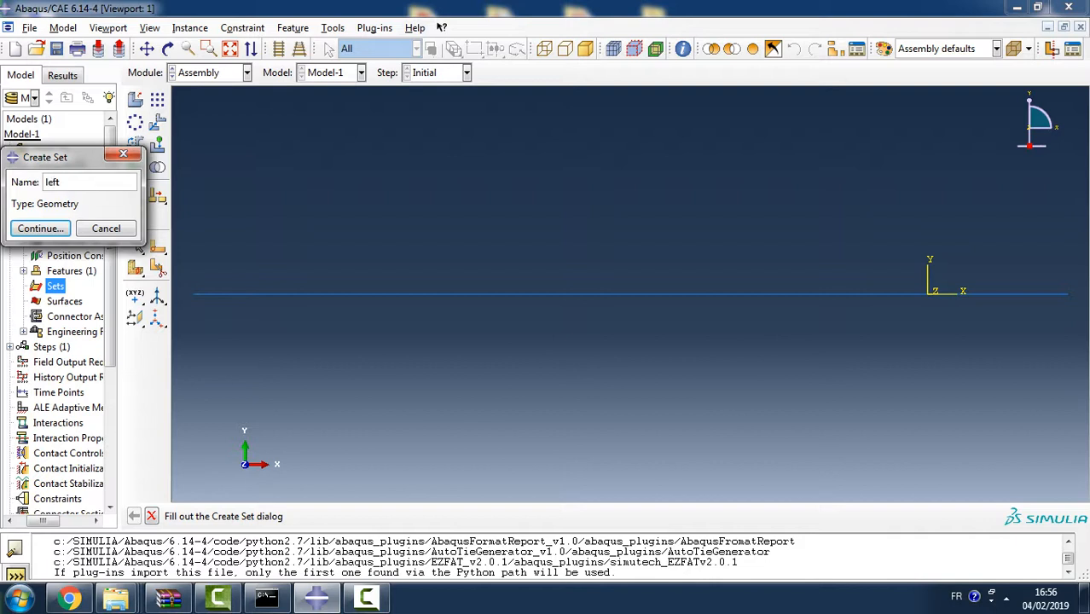
key("Return")
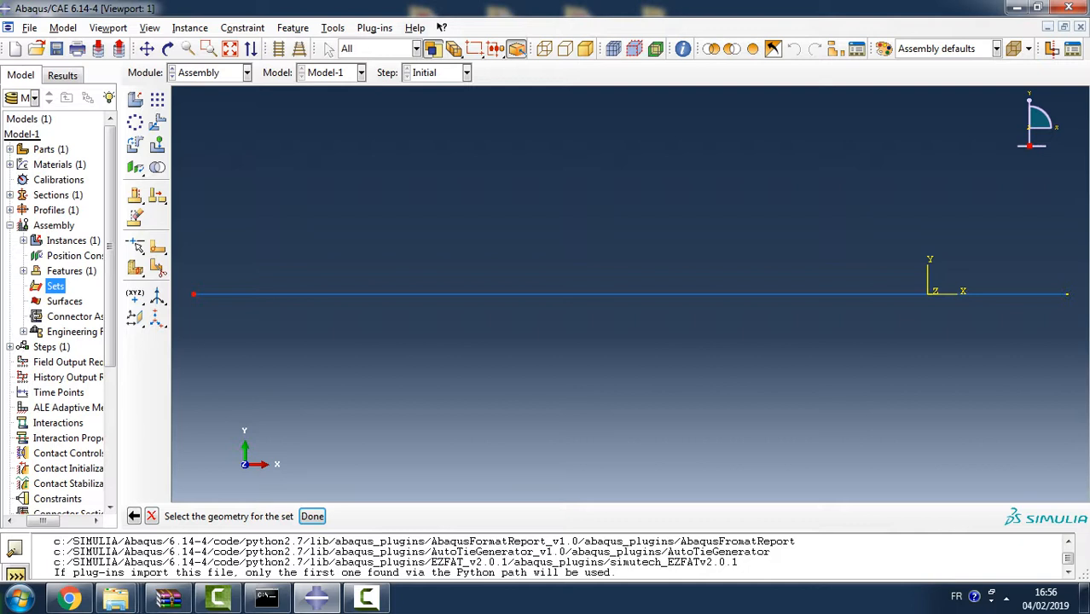
left_click(312, 516)
Create an assembly geometry set named right from the wire's right endpoint
left_click(62, 271)
double_click(56, 285)
type("right")
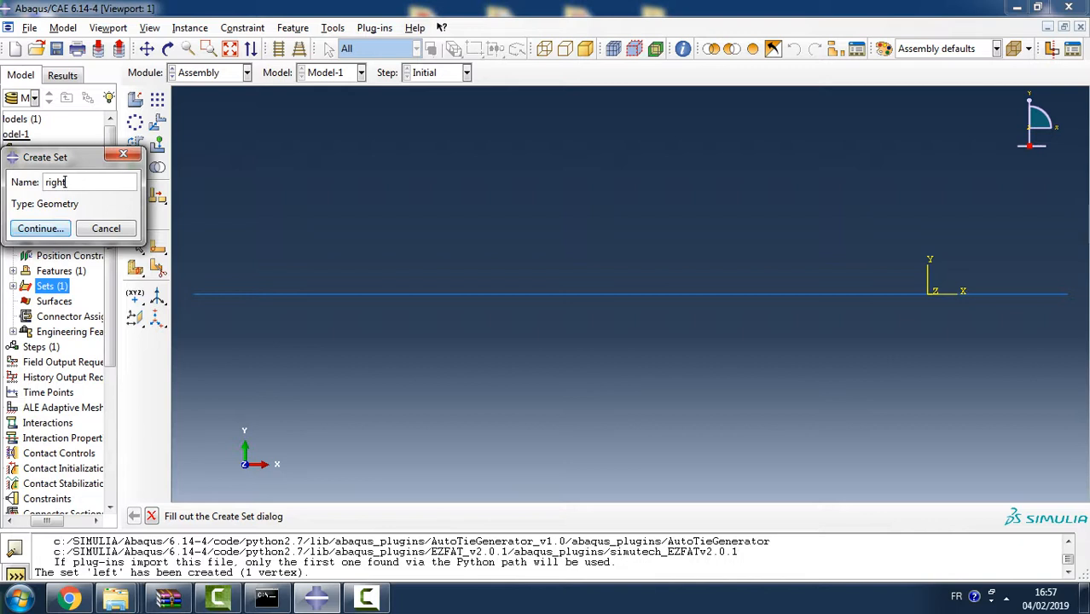
key("Return")
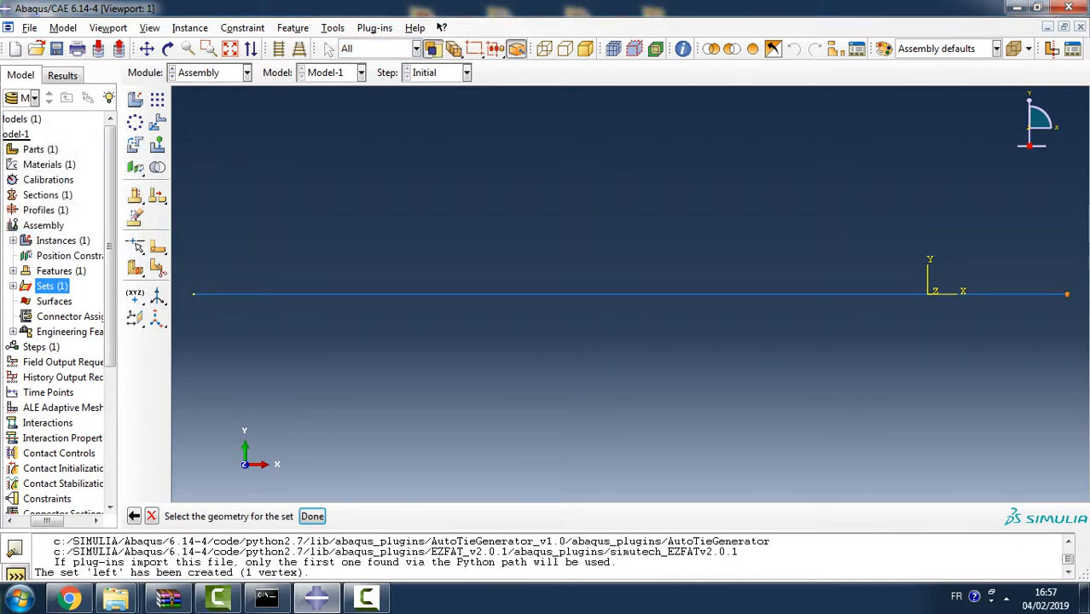
left_click(312, 516)
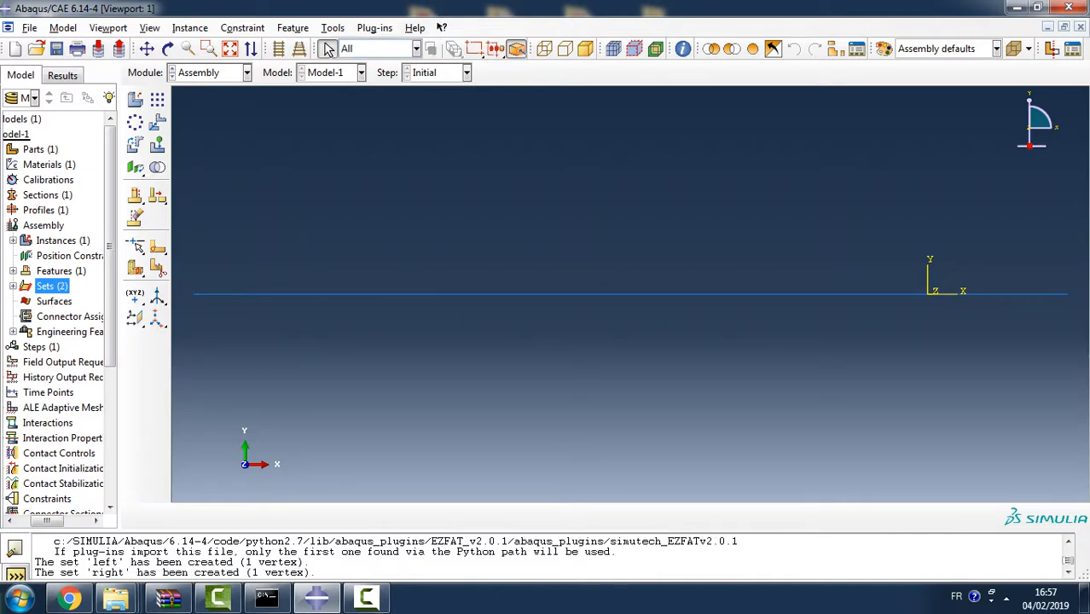
left_click_drag(48, 521, 32, 521)
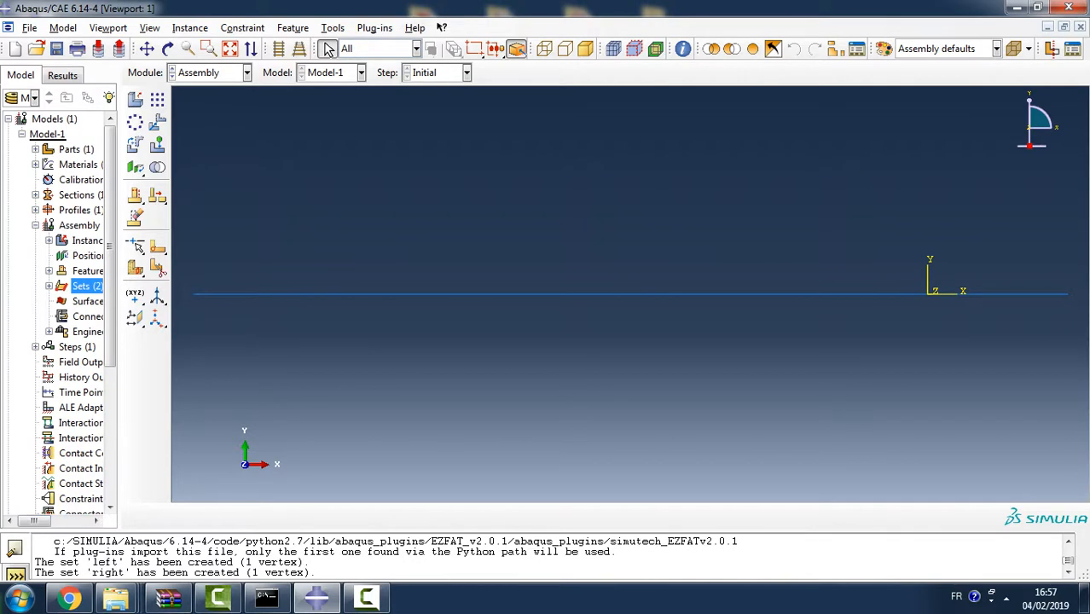
Create a Static, General step after Initial with Nlgeom on and an initial increment size of 0.1
left_click_drag(120, 409, 188, 410)
double_click(70, 346)
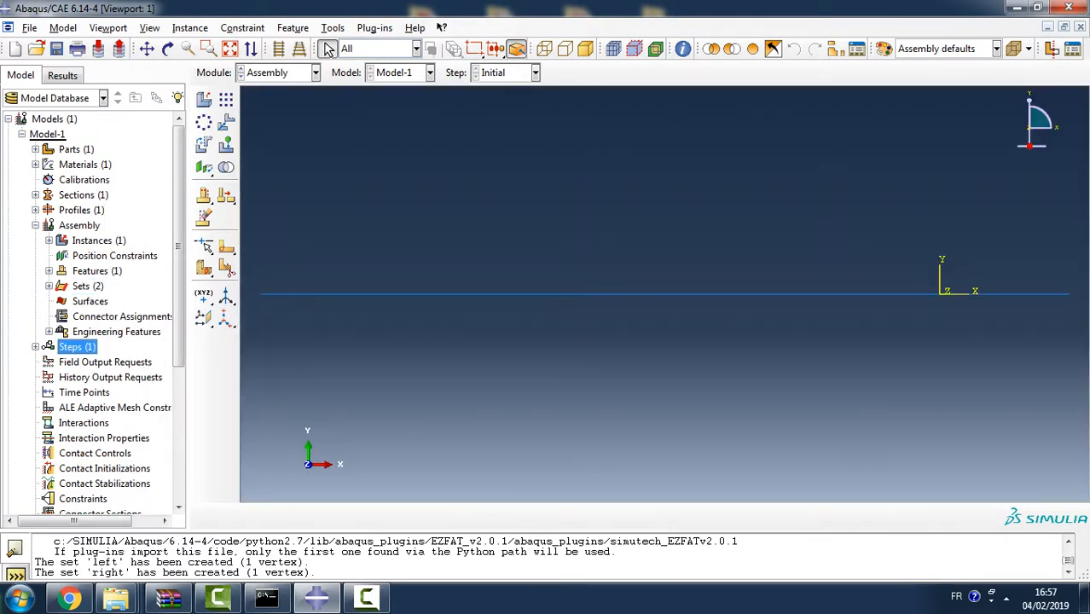
left_click(52, 497)
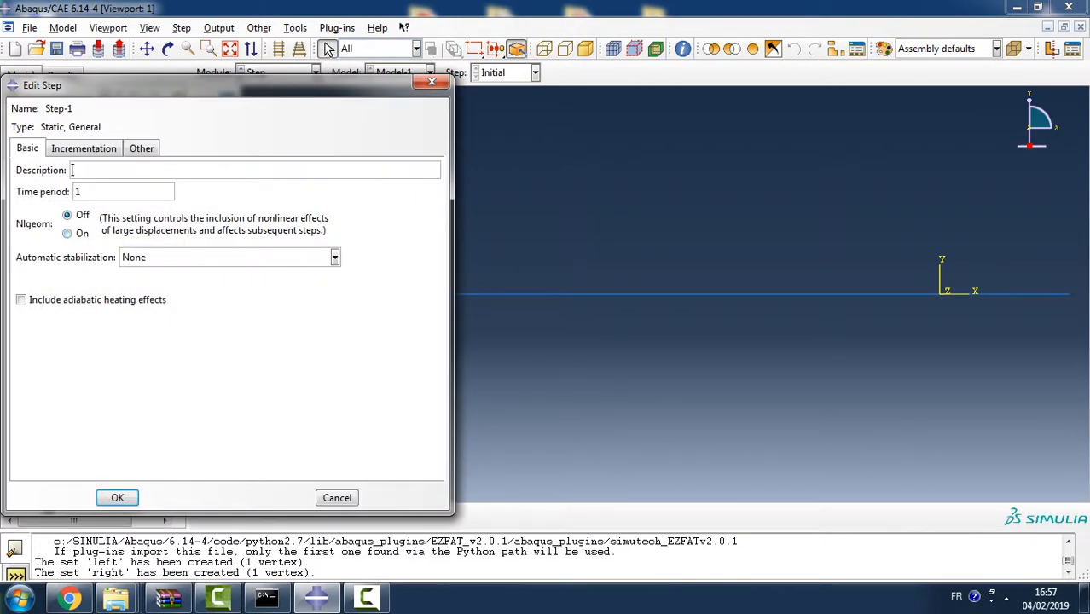
left_click(67, 234)
left_click(83, 149)
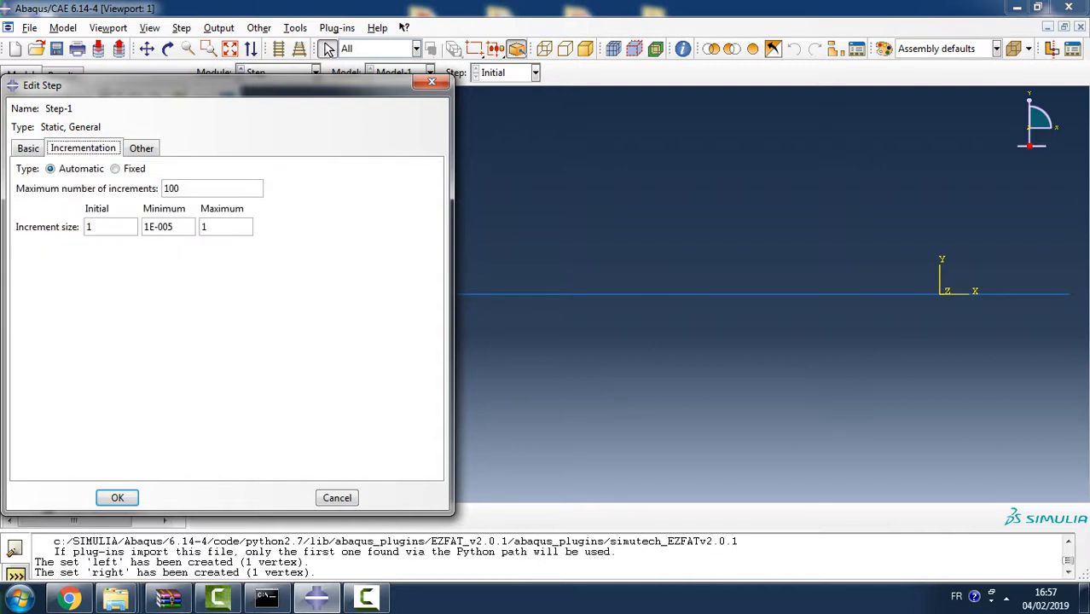
left_click_drag(92, 227, 87, 226)
type("0.1")
key("Return")
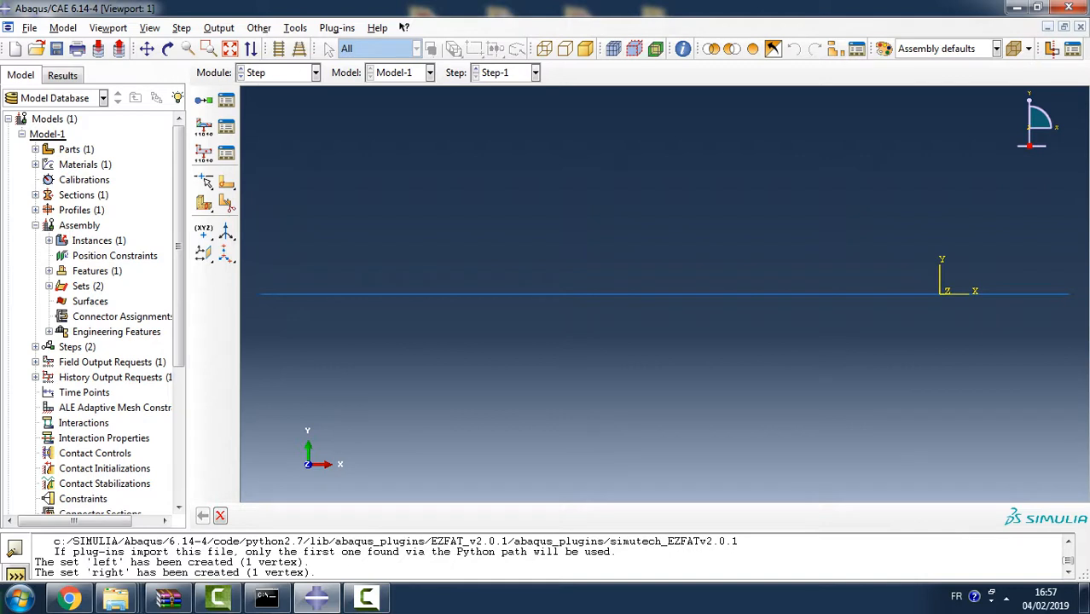
Create a linear perturbation Frequency step after Step-1 using the Lanczos eigensolver, requesting 8 eigenvalues
double_click(77, 347)
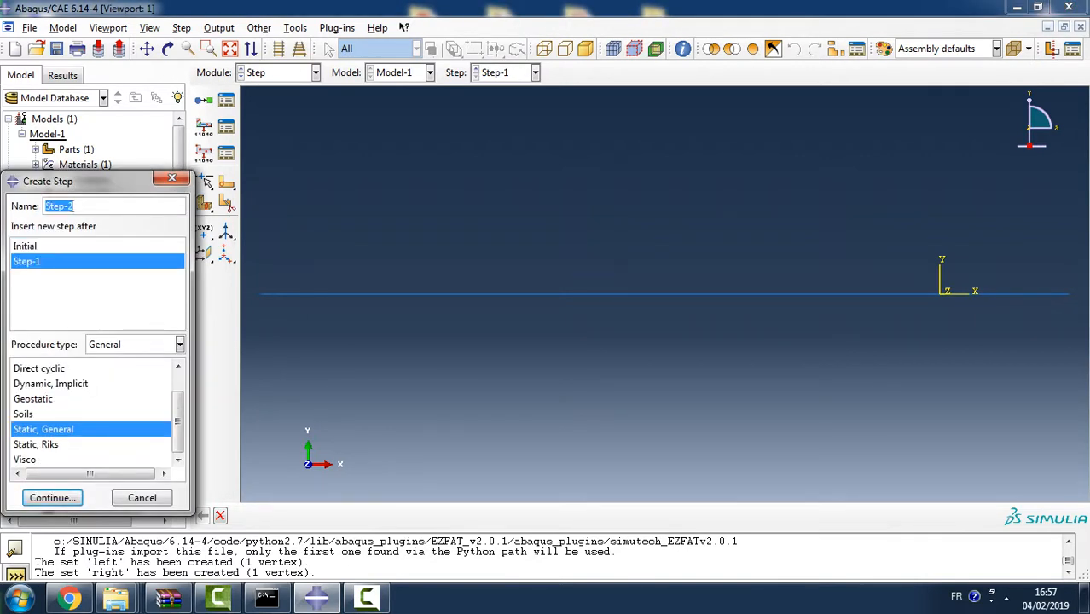
left_click(180, 345)
left_click(128, 375)
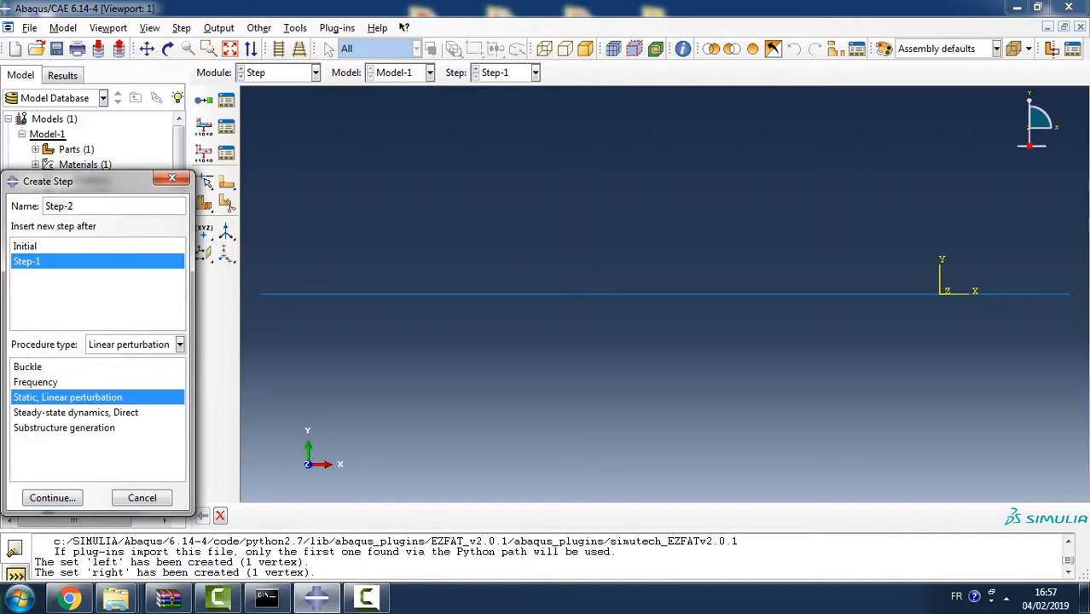
left_click(35, 382)
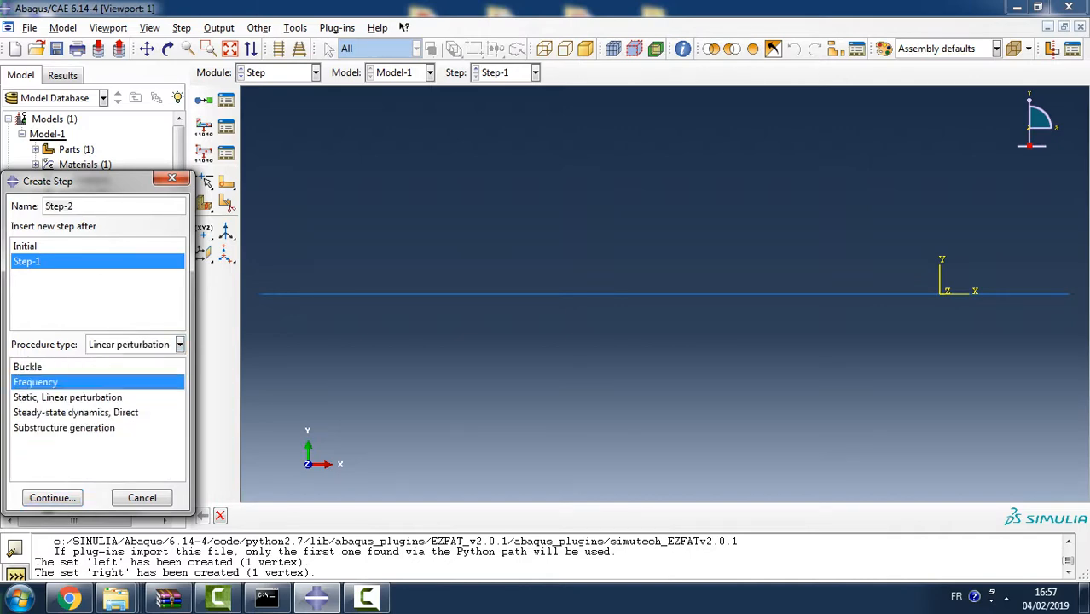
left_click(52, 497)
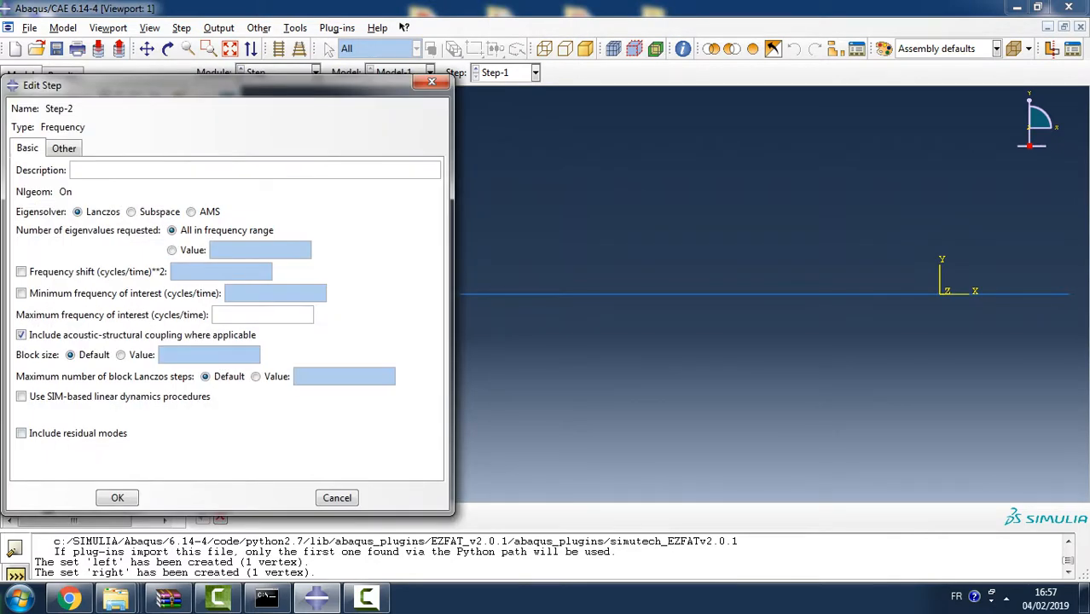
left_click(212, 249)
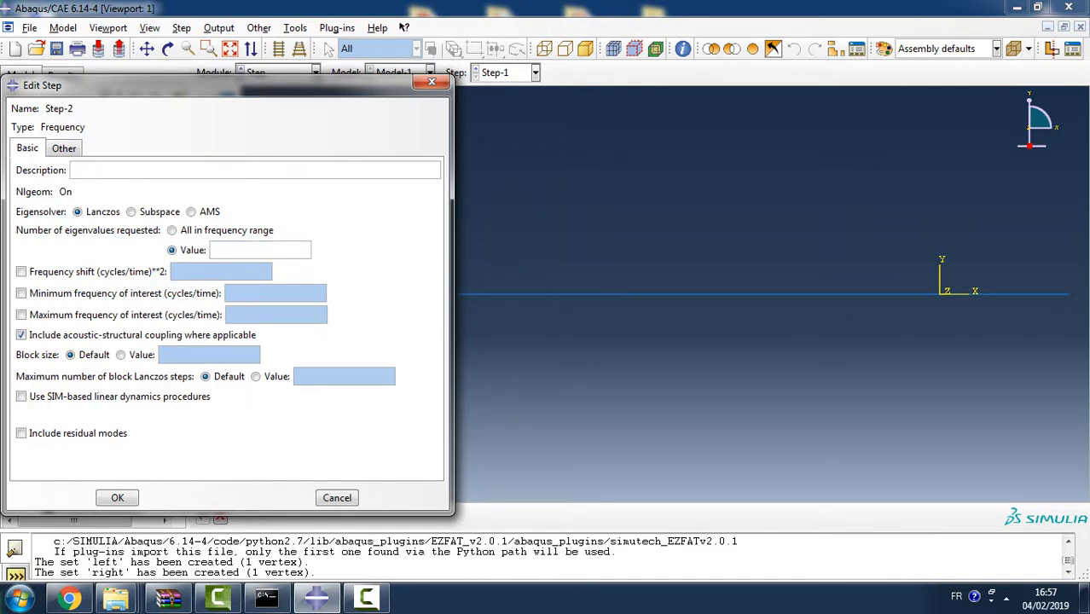
type("8")
key("Return")
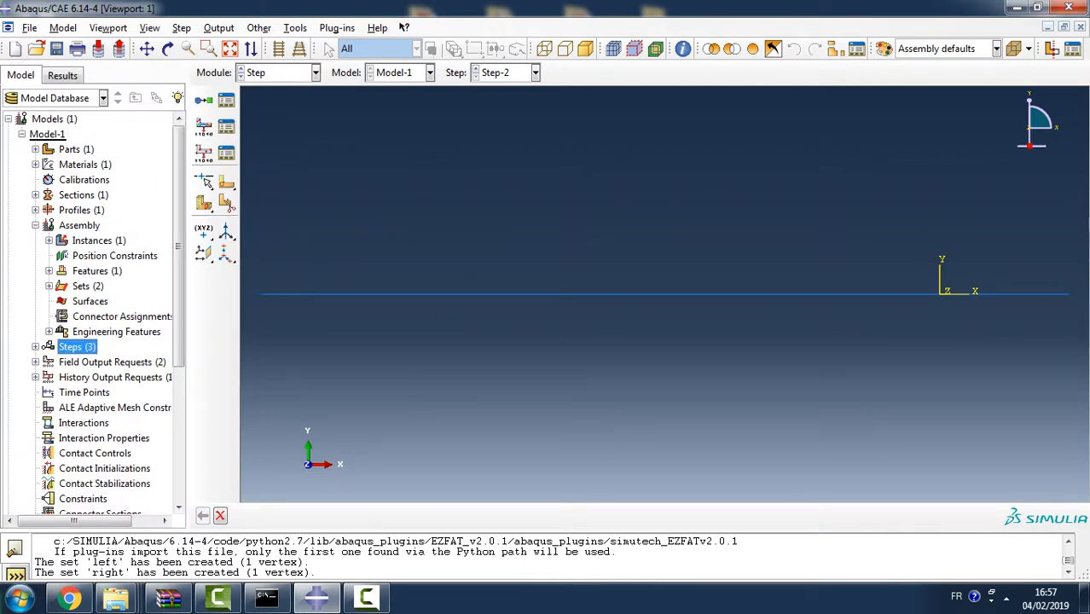
Apply a concentrated force to the set right in Step-1 with CF1 4e6, CF2 0 and CF3 0
left_click(49, 376)
double_click(98, 453)
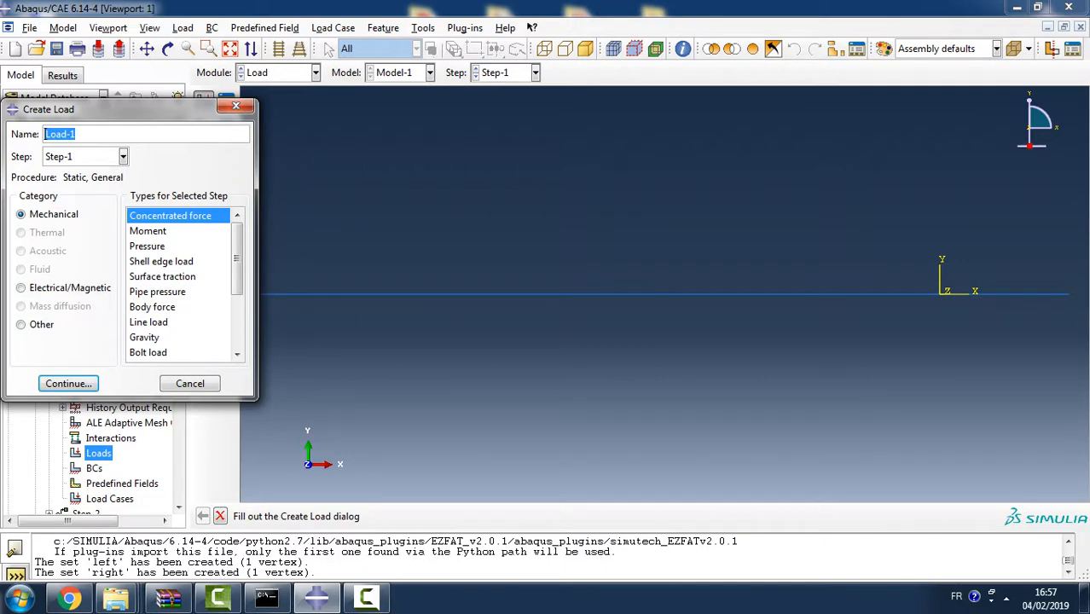
left_click(68, 383)
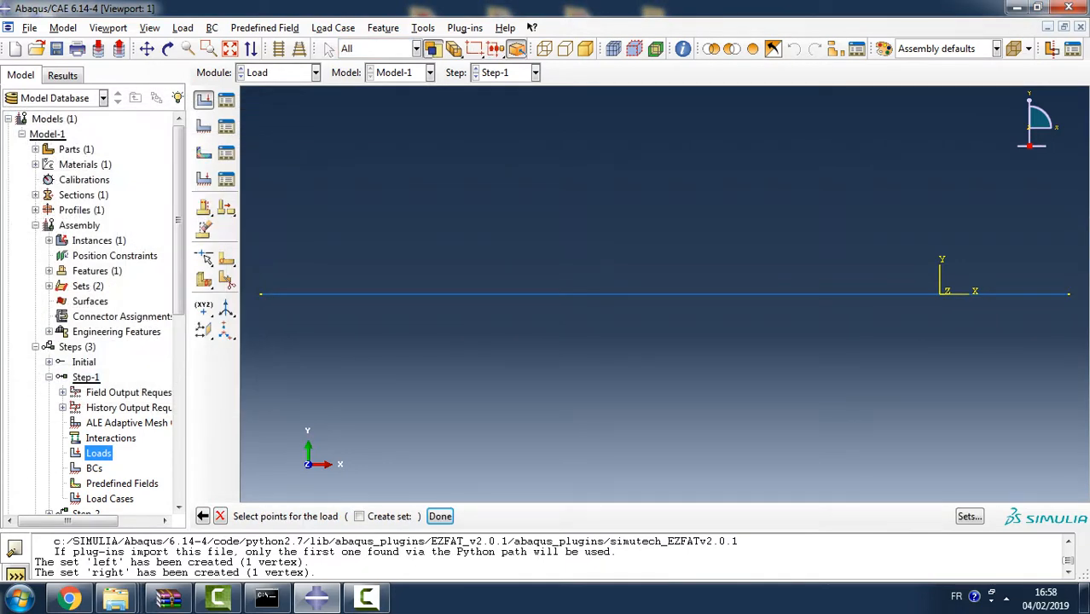
left_click(970, 516)
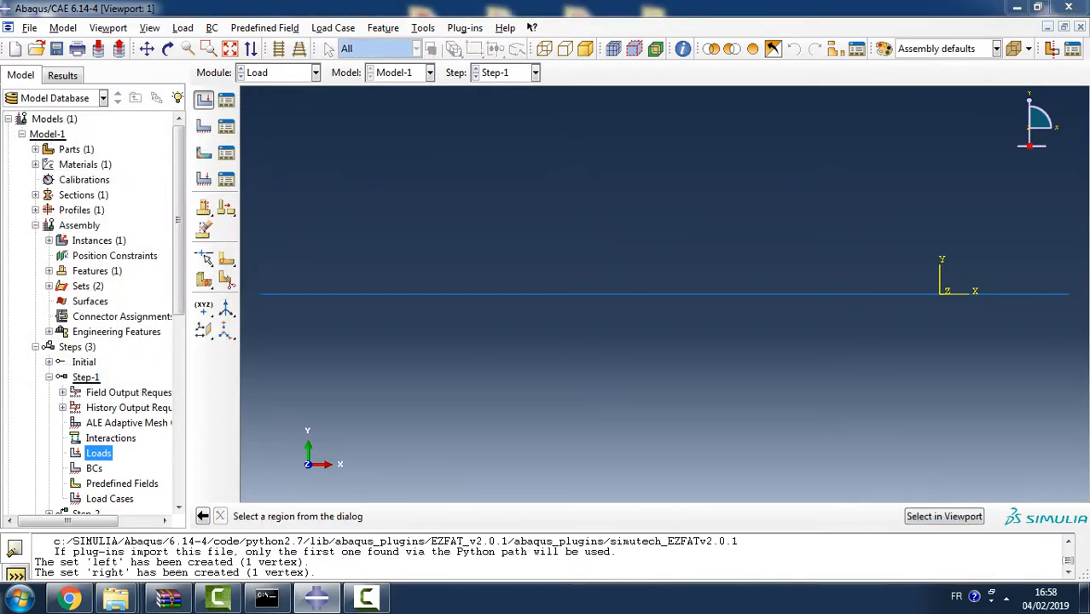
left_click(29, 249)
left_click(22, 307)
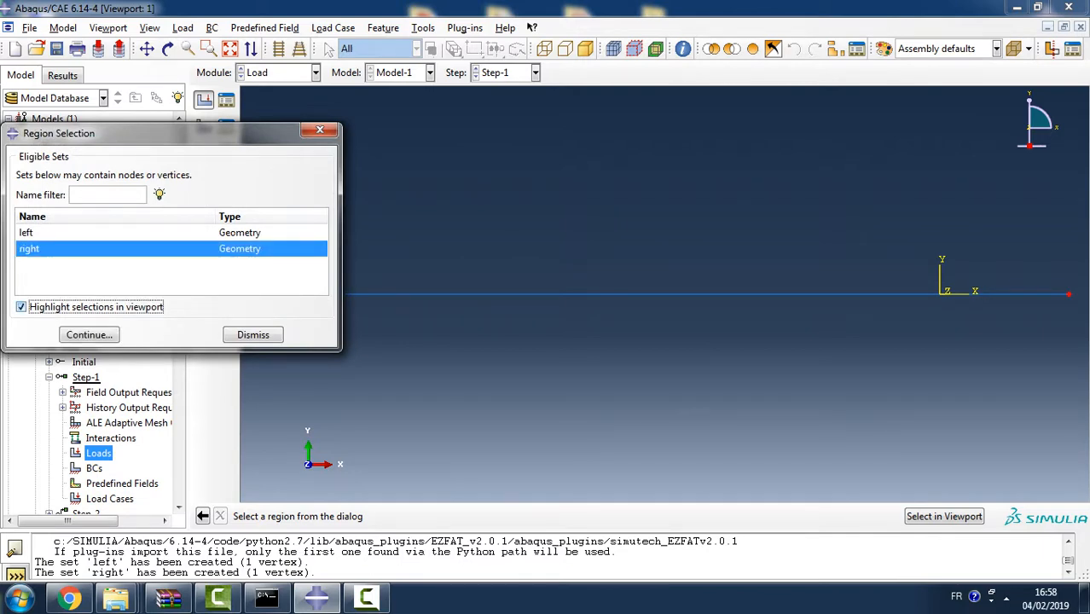
left_click(89, 335)
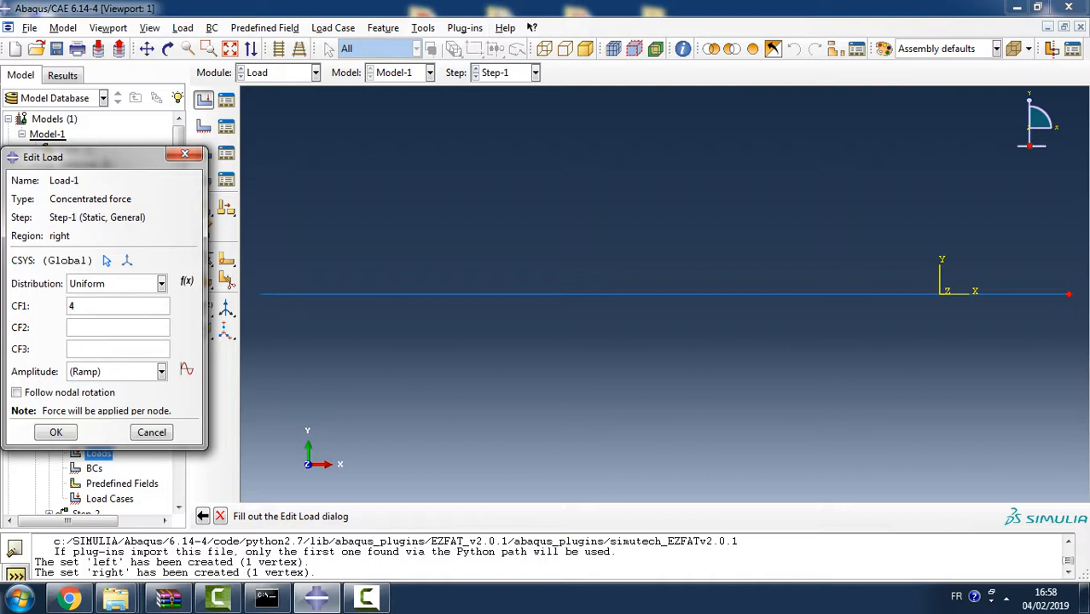
type("e6")
left_click(69, 327)
type("0")
left_click(69, 349)
type("0")
key("Return")
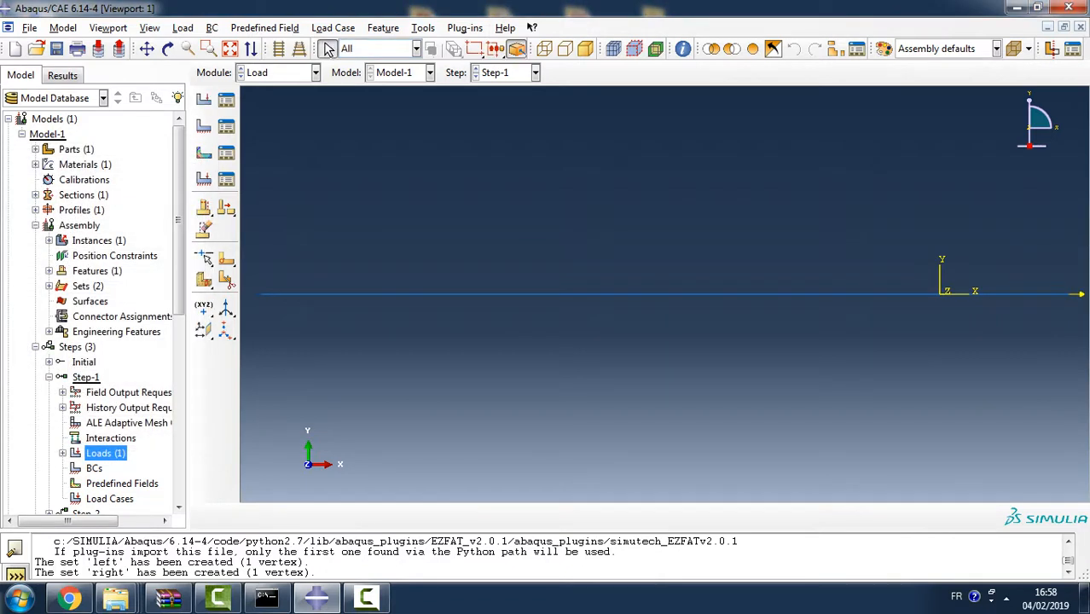
Add an encastre boundary condition in Step-1 on the set left
scroll(570, 249, "down", 1)
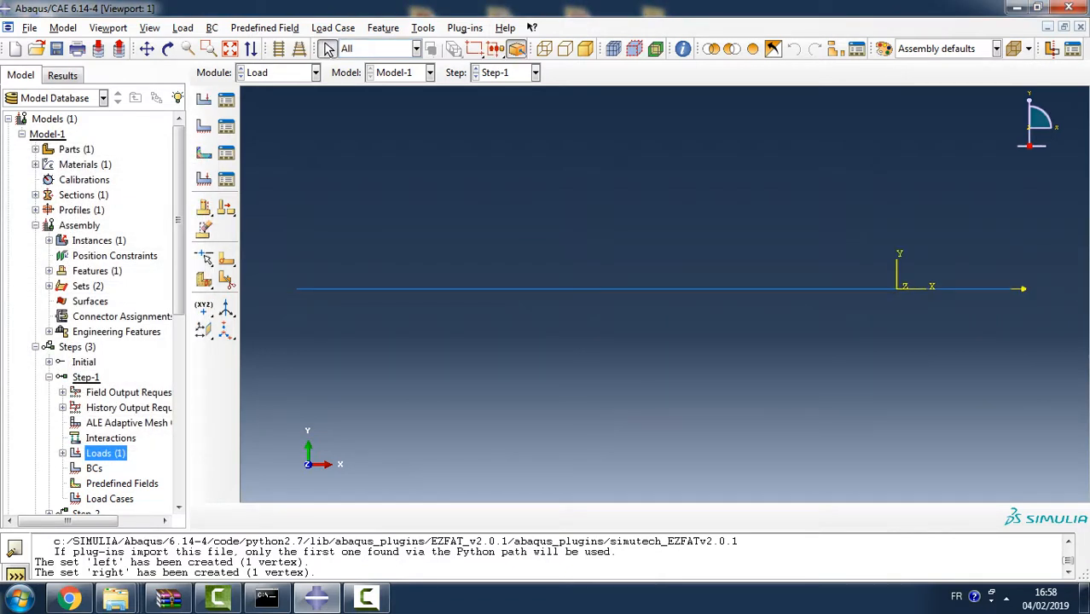
double_click(94, 468)
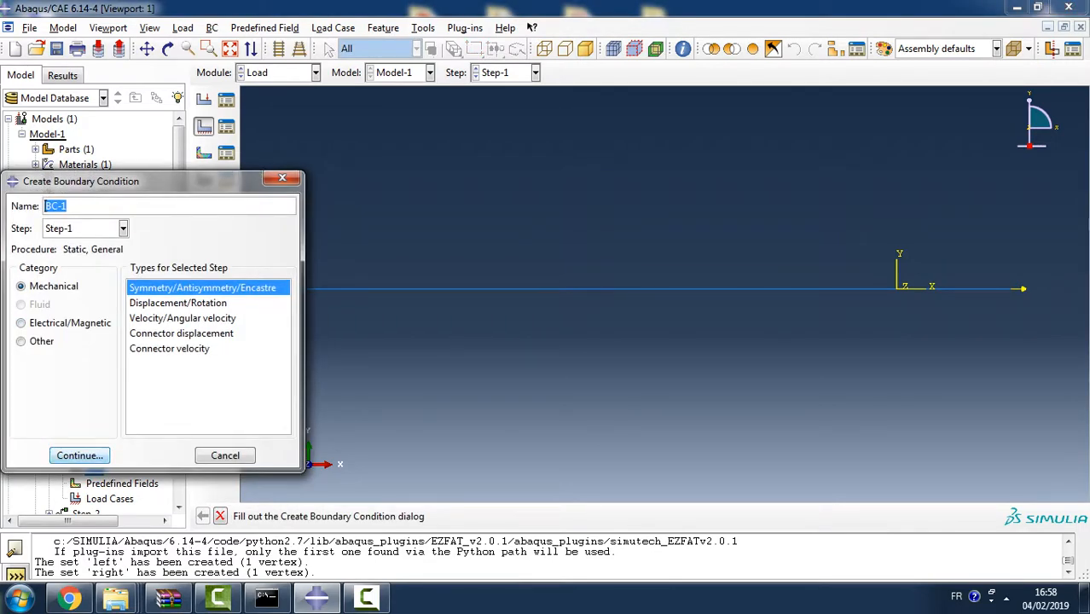
left_click(79, 455)
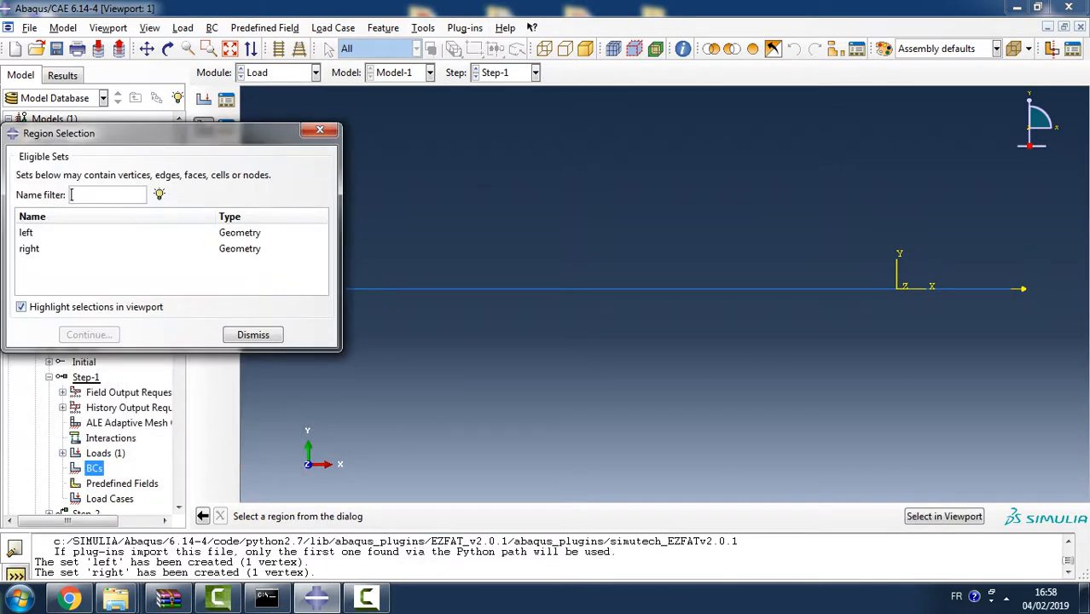
left_click(27, 232)
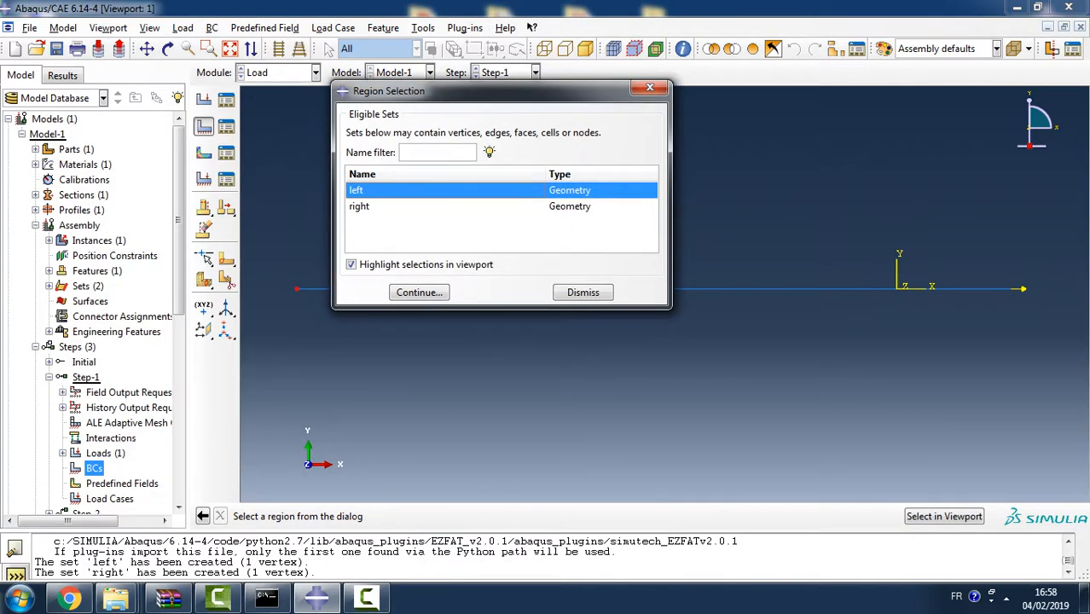
left_click(419, 291)
left_click(16, 458)
key("Return")
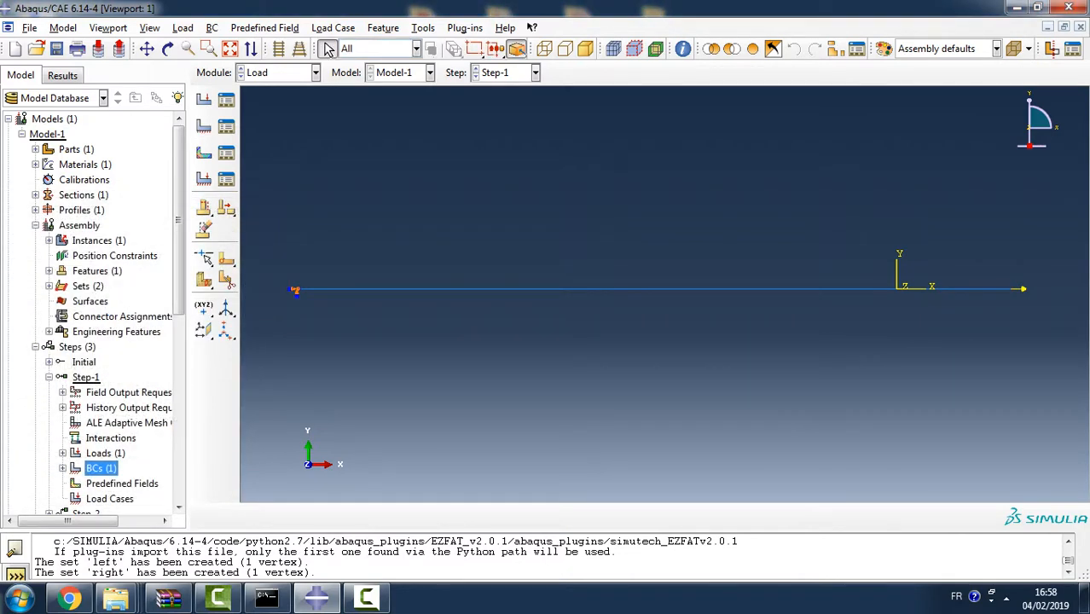
Add a displacement/rotation boundary condition in Step-1 on the set right, fixing U2, U3, UR1, UR2 and UR3 at 0 and leaving U1 free
left_click(203, 127)
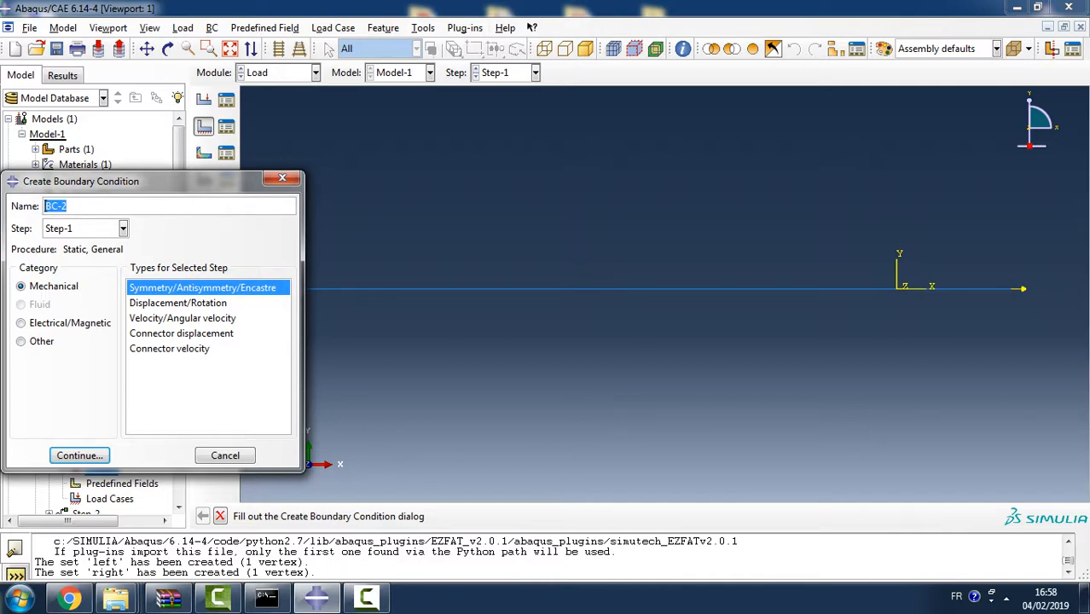
left_click(177, 303)
left_click(80, 455)
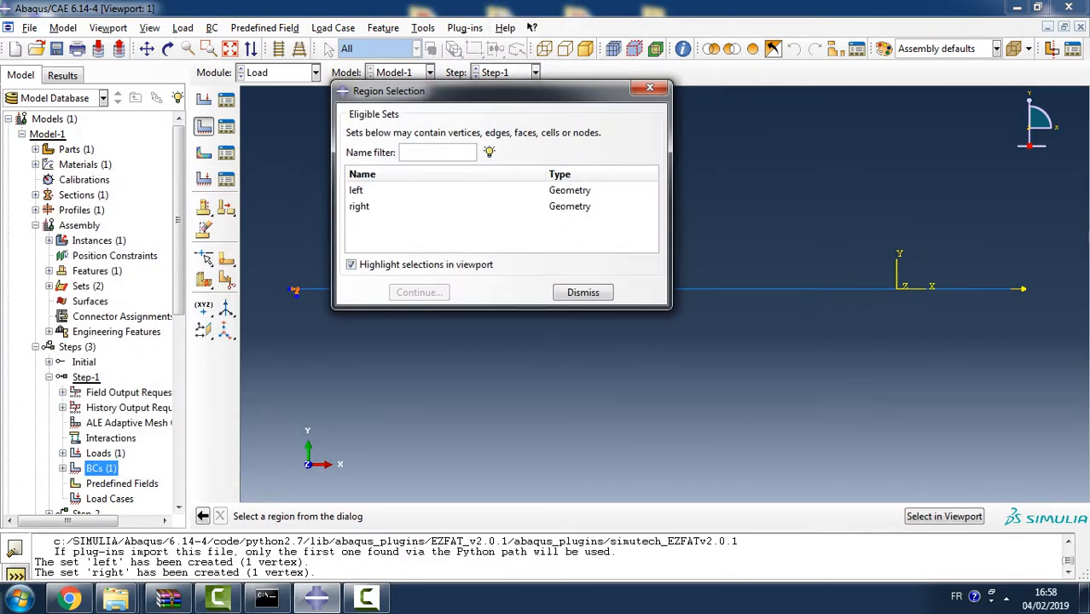
left_click(359, 206)
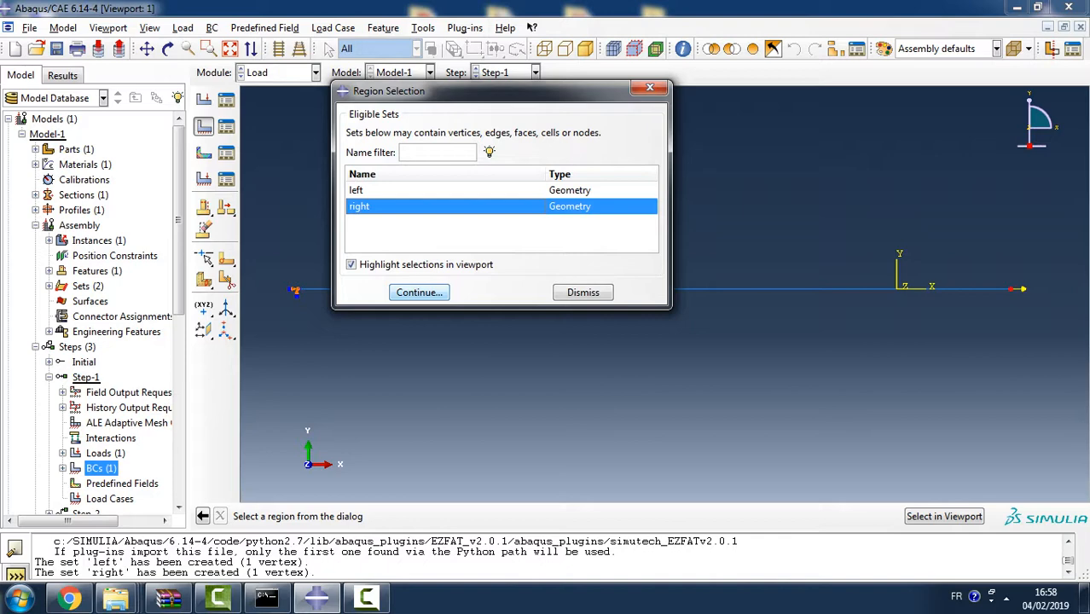
left_click(419, 293)
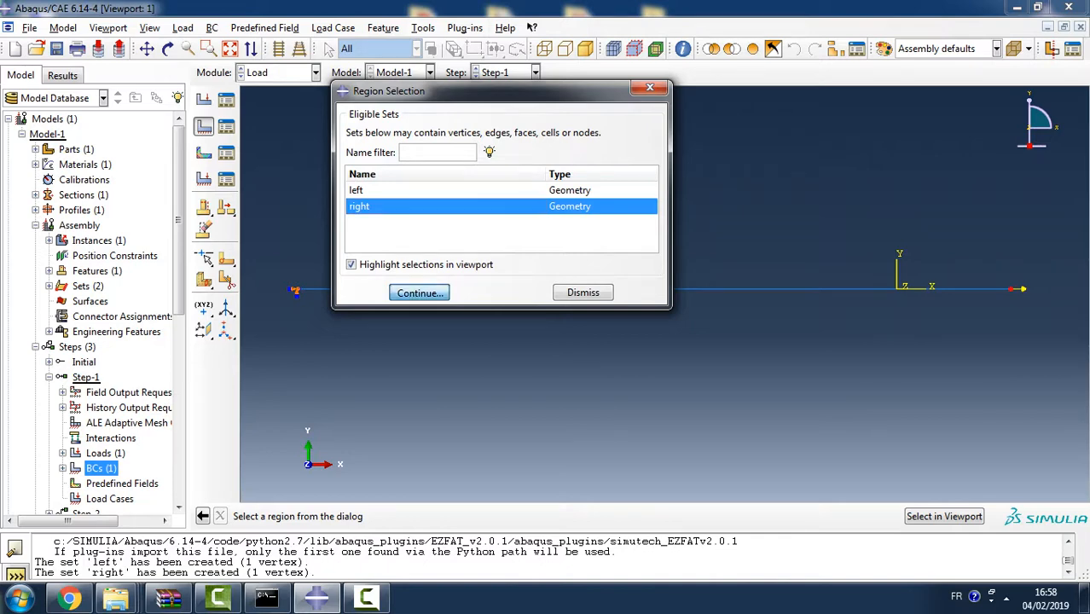
left_click(17, 255)
left_click(16, 277)
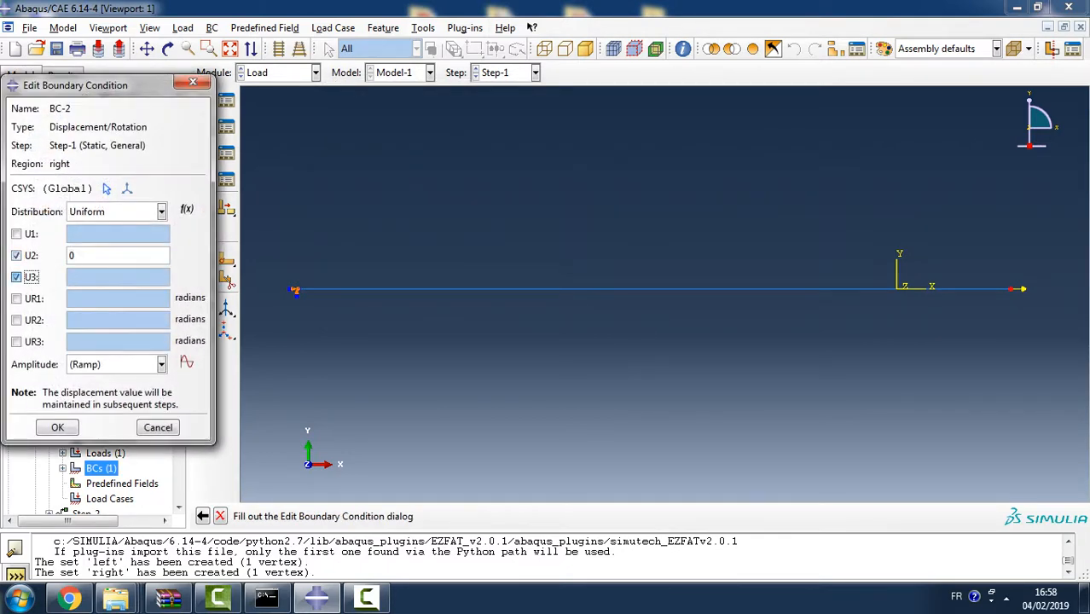
left_click(16, 297)
left_click(16, 319)
left_click(16, 340)
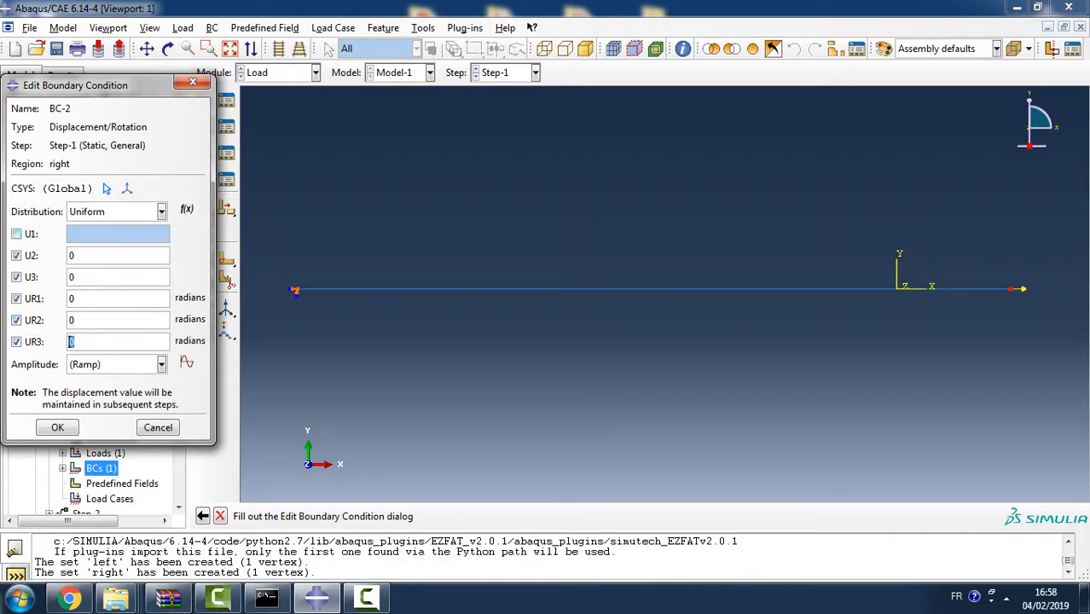
left_click(57, 427)
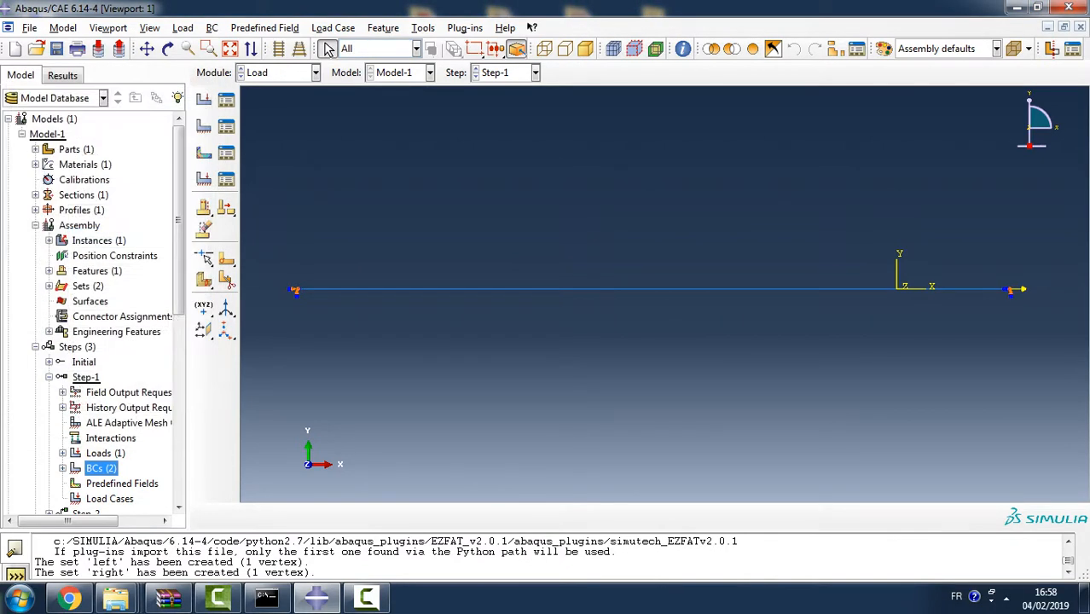
scroll(179, 247, "down", 5)
scroll(178, 247, "down", 1)
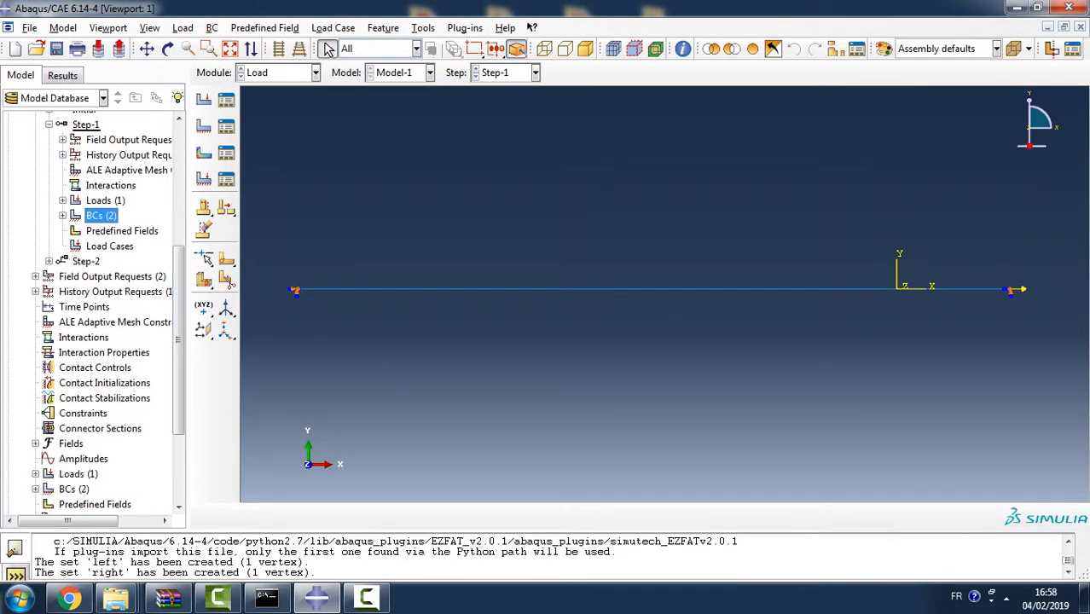
left_click(49, 261)
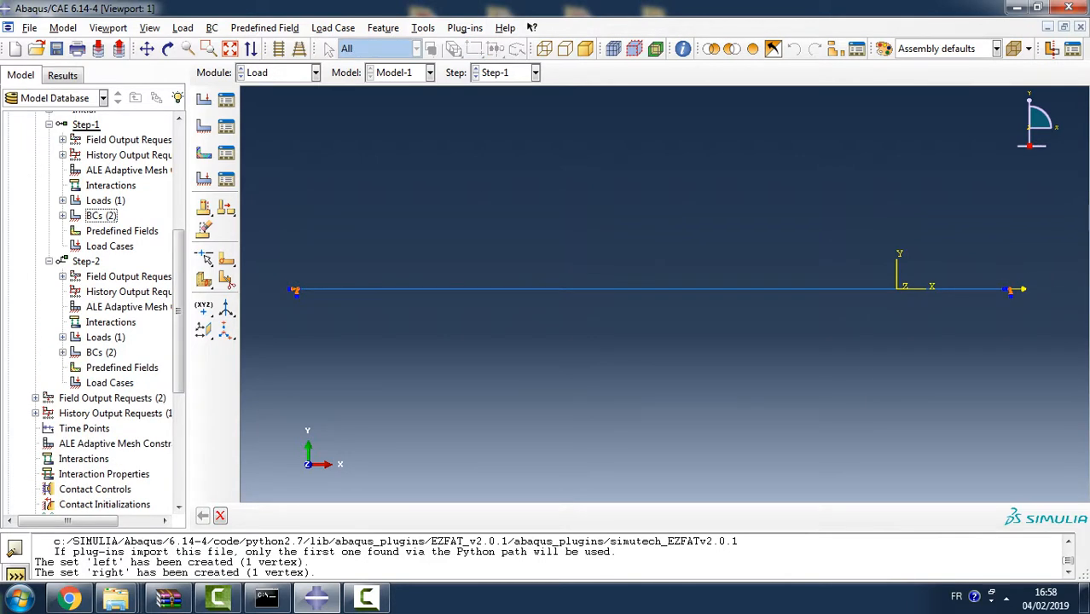
left_click(50, 261)
Set the restart request frequency to 10 for Step-1 and 1 for Step-2
left_click(315, 72)
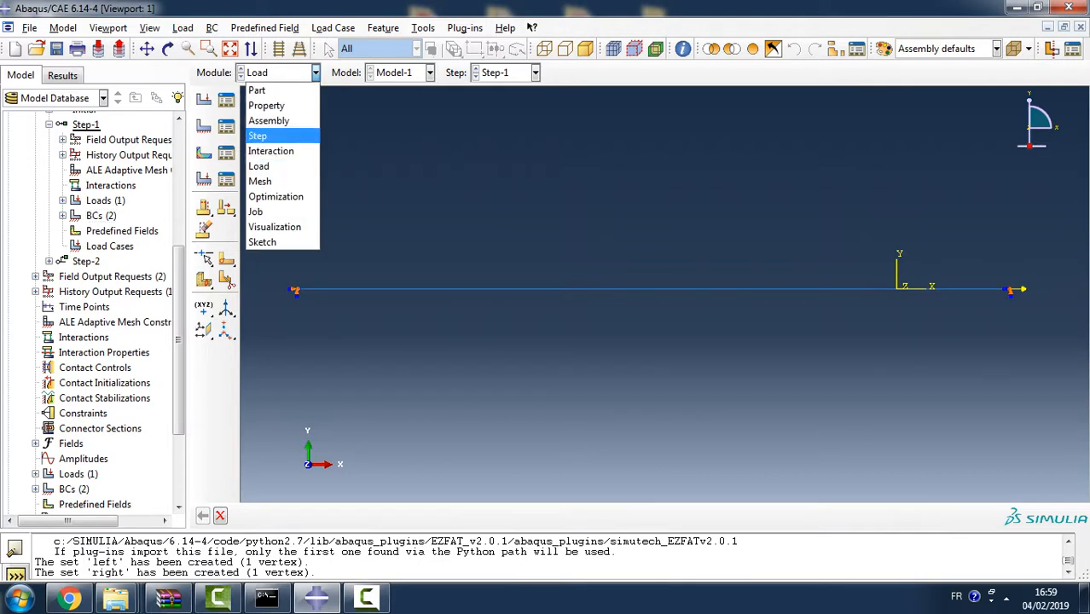
left_click(256, 135)
left_click(219, 28)
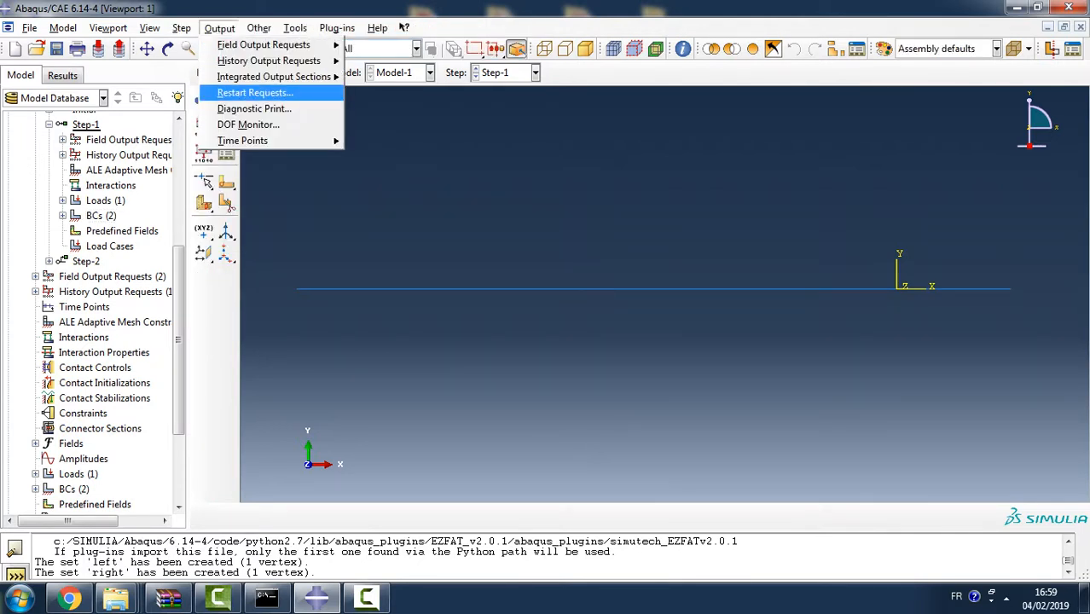
left_click(254, 92)
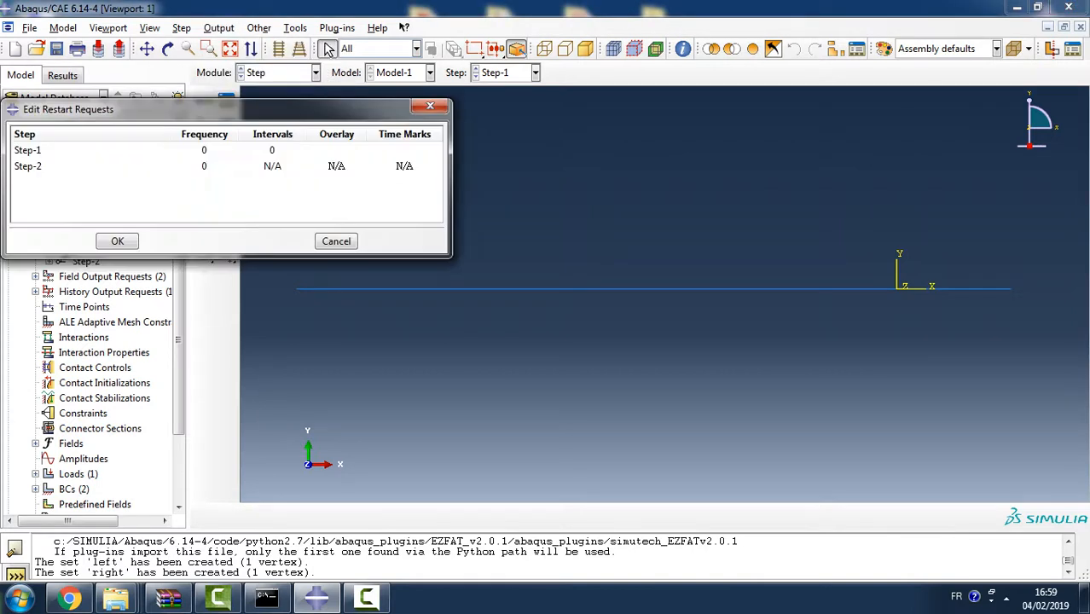
double_click(176, 166)
type("1")
double_click(177, 149)
type("10")
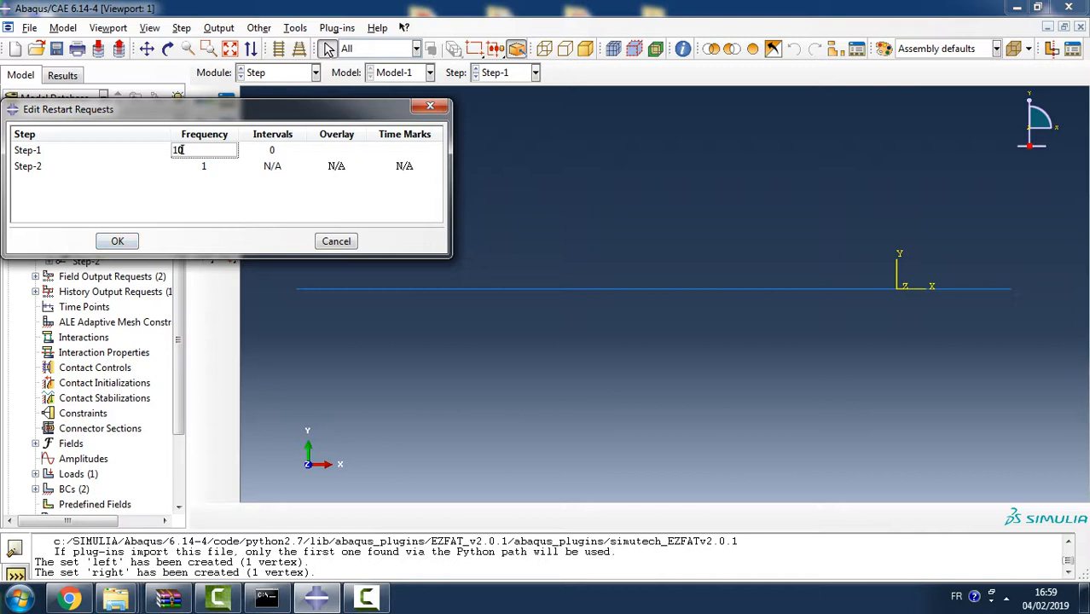
key("Return")
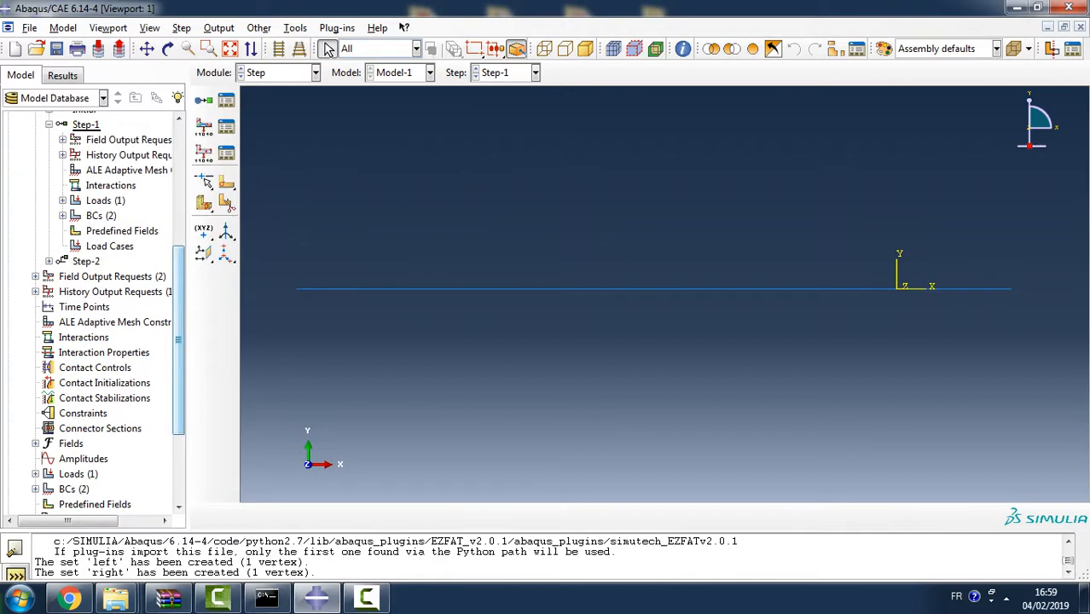
Save the model database as pipe in the Temp folder
scroll(89, 307, "down", 3)
scroll(89, 315, "up", 3)
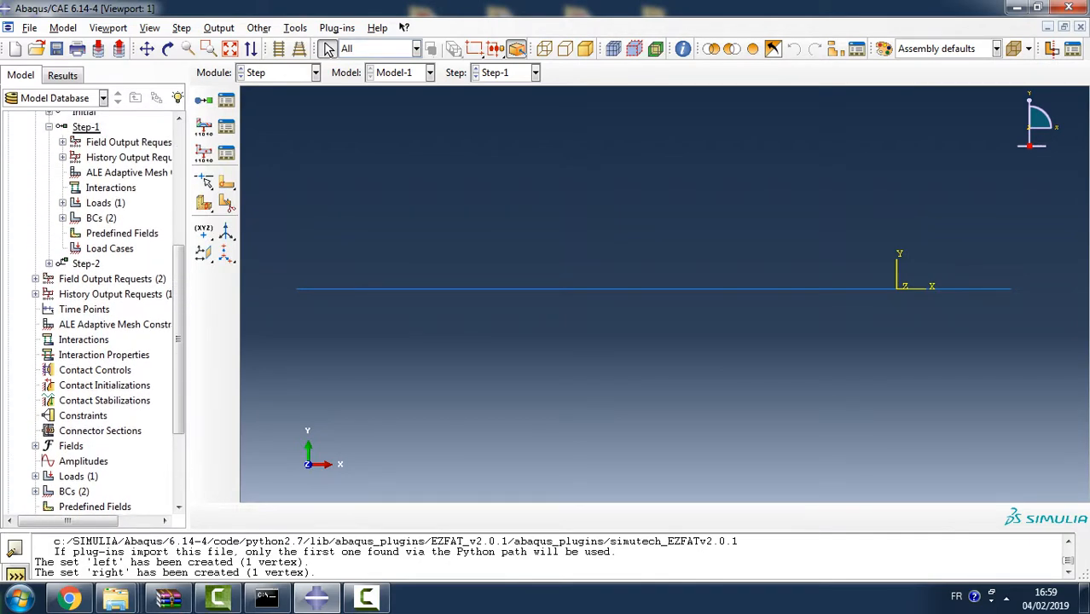
left_click(30, 27)
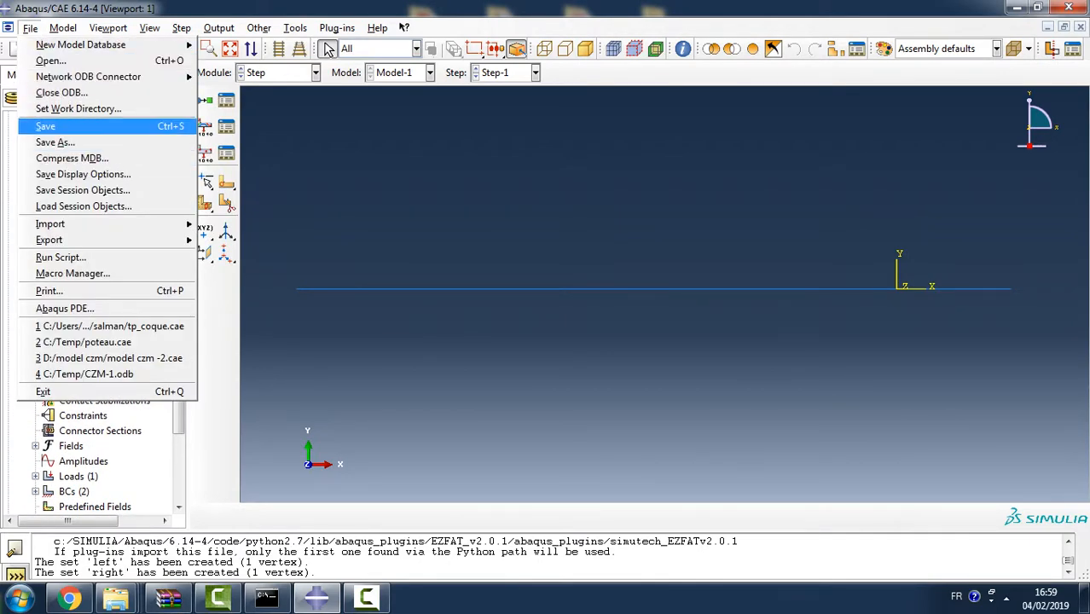
left_click(46, 126)
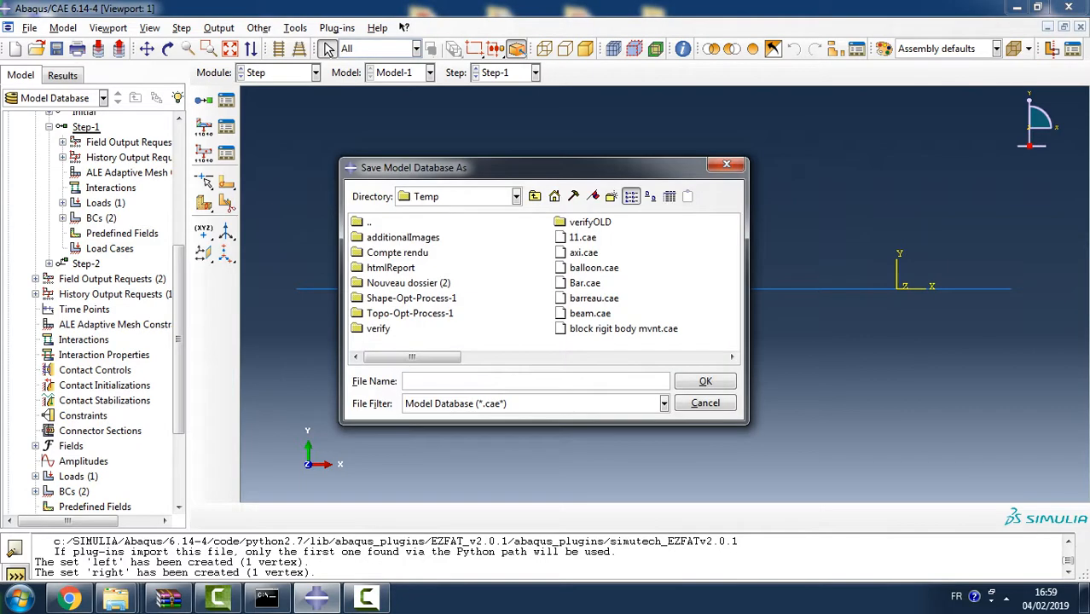
type("pipe")
key("Return")
key("Left")
key("Return")
Create an analysis job named pipe from Model-1 with the default job settings
left_click_drag(178, 339, 178, 405)
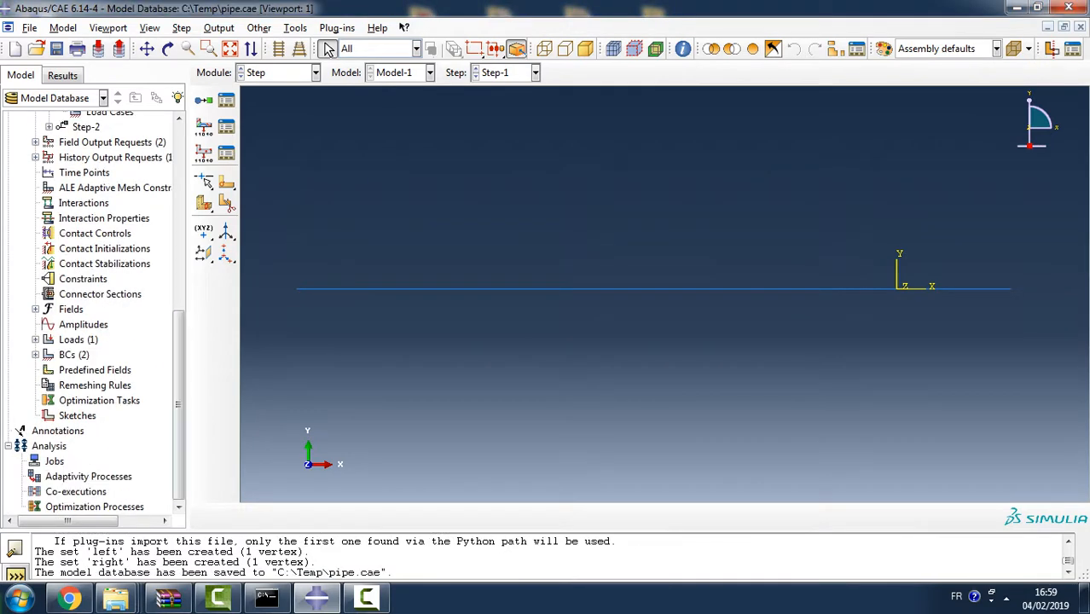
double_click(54, 460)
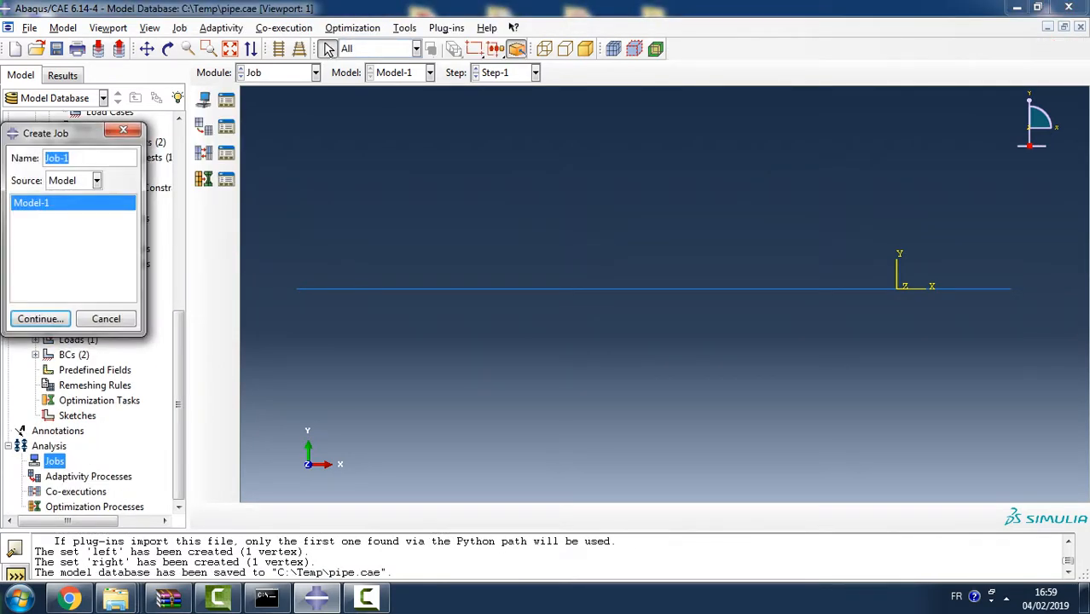
type("pipe")
left_click(40, 318)
left_click(102, 538)
Try to submit the pipe job for analysis
left_click(22, 460)
right_click(53, 476)
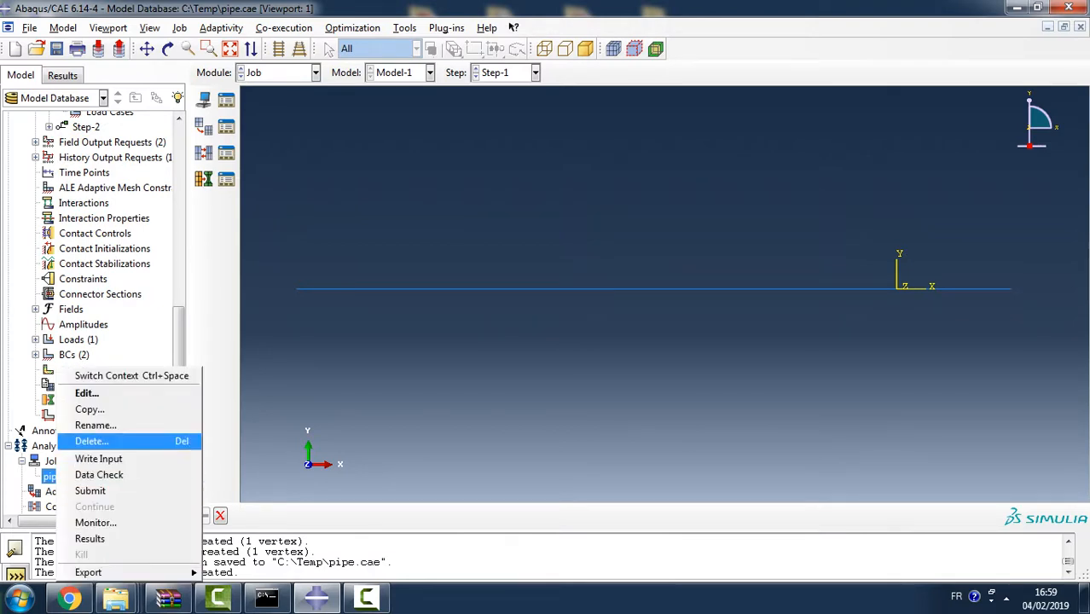
left_click(90, 491)
key("Return")
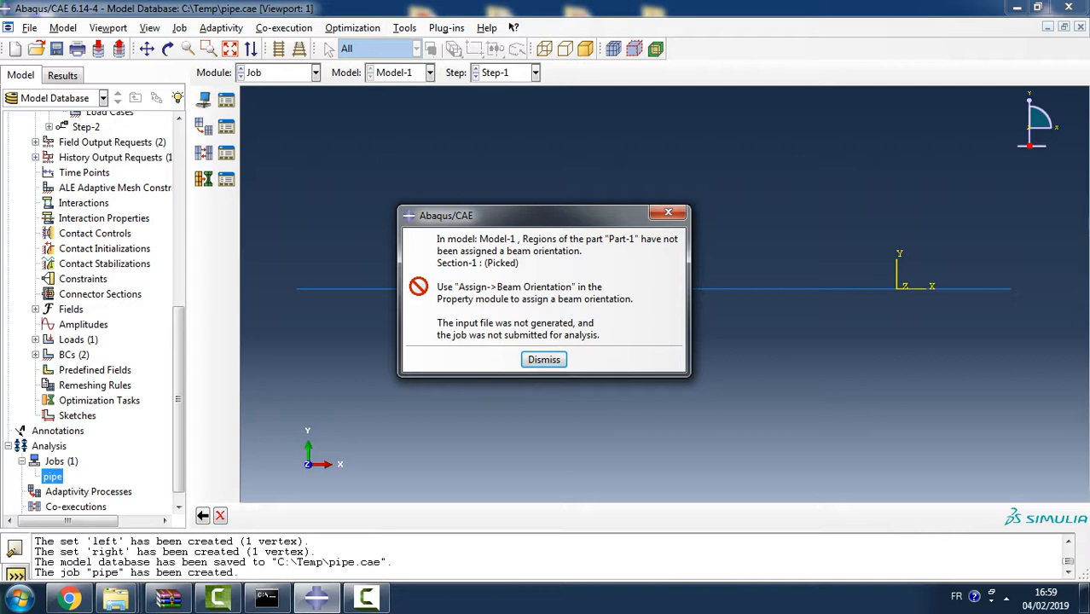
key("Return")
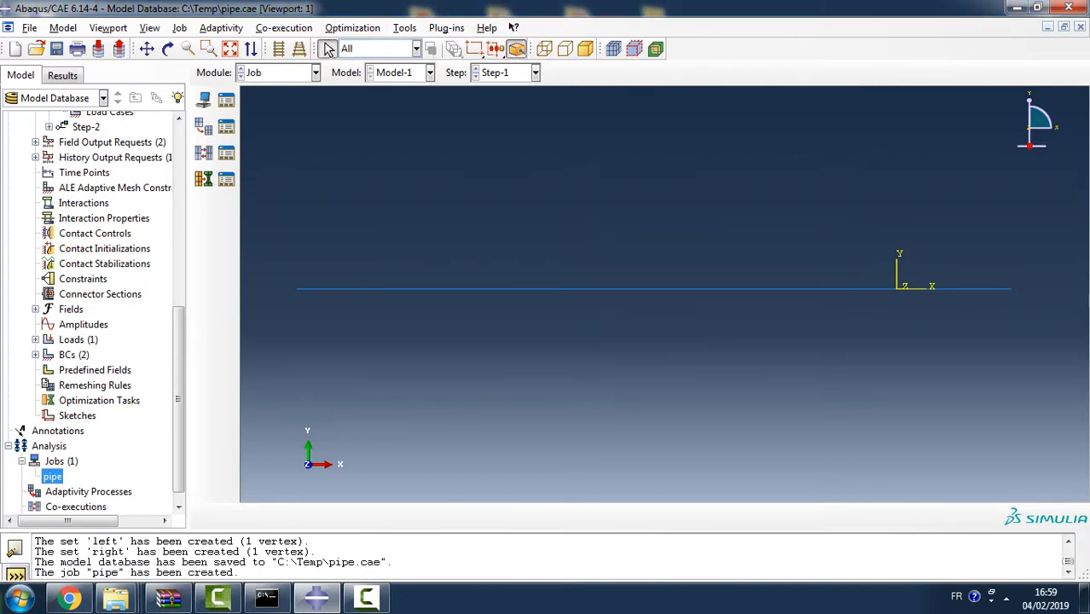
Assign a beam section orientation to the whole line of Part-1 in the Property module, with n1 direction 0.0,0.0,-1.0
left_click(316, 73)
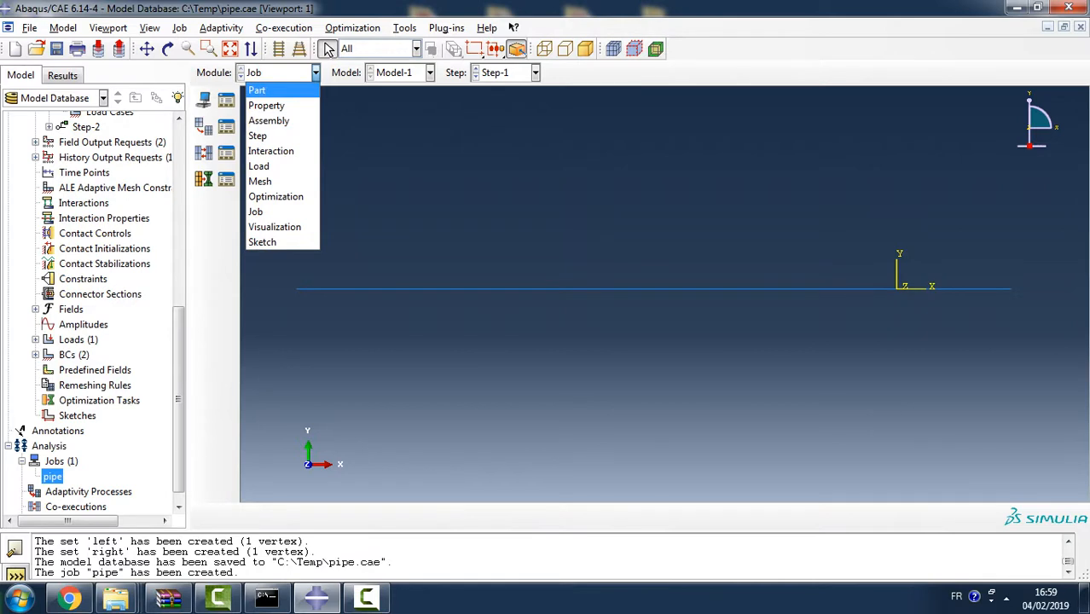
left_click(257, 91)
left_click(315, 74)
left_click(266, 106)
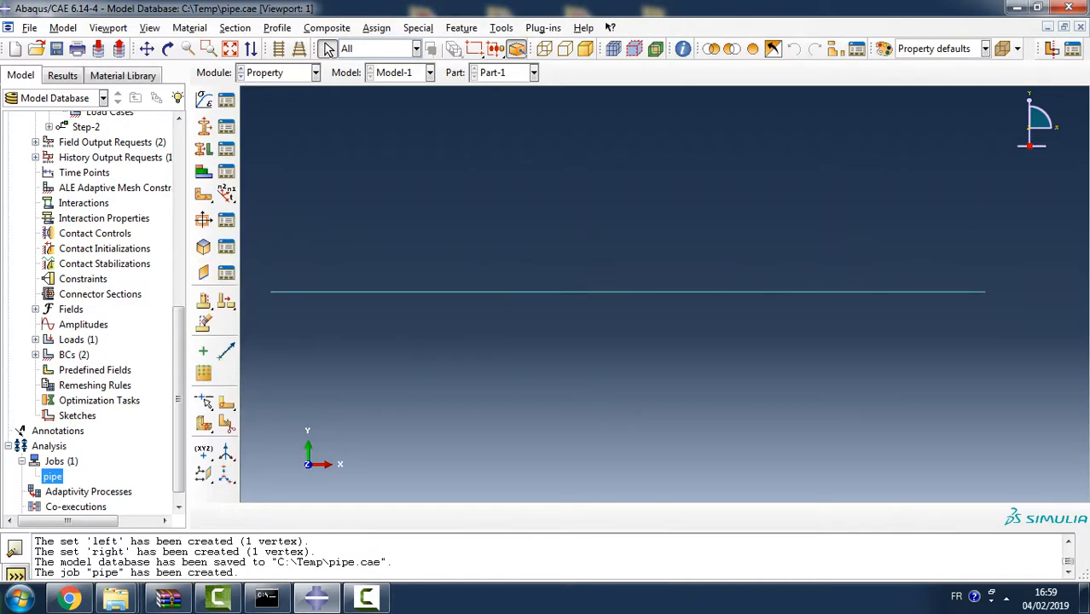
left_click(226, 193)
left_click_drag(249, 248, 997, 369)
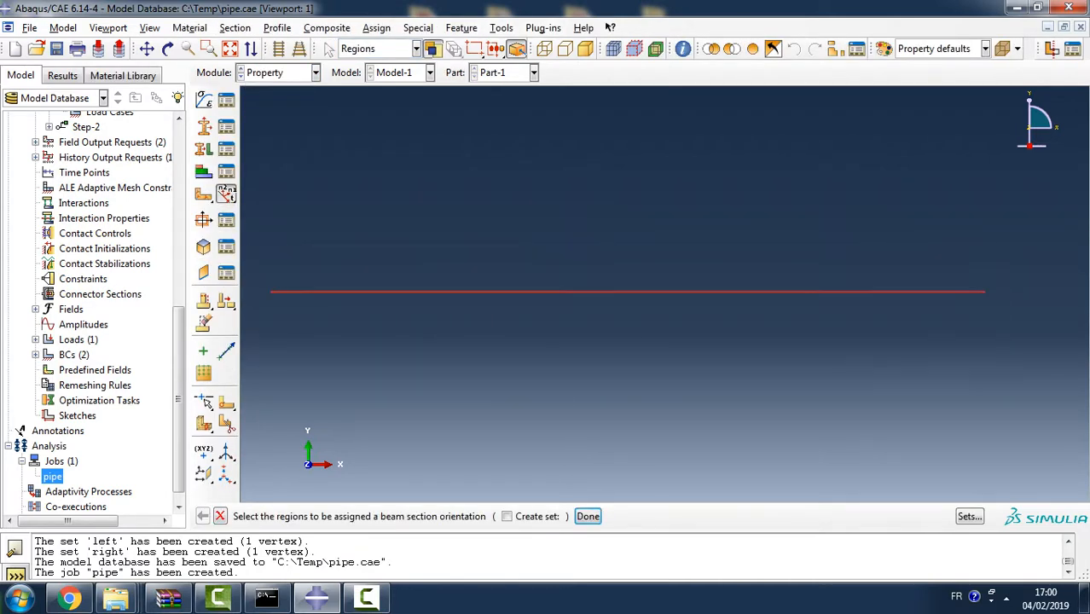
left_click(587, 516)
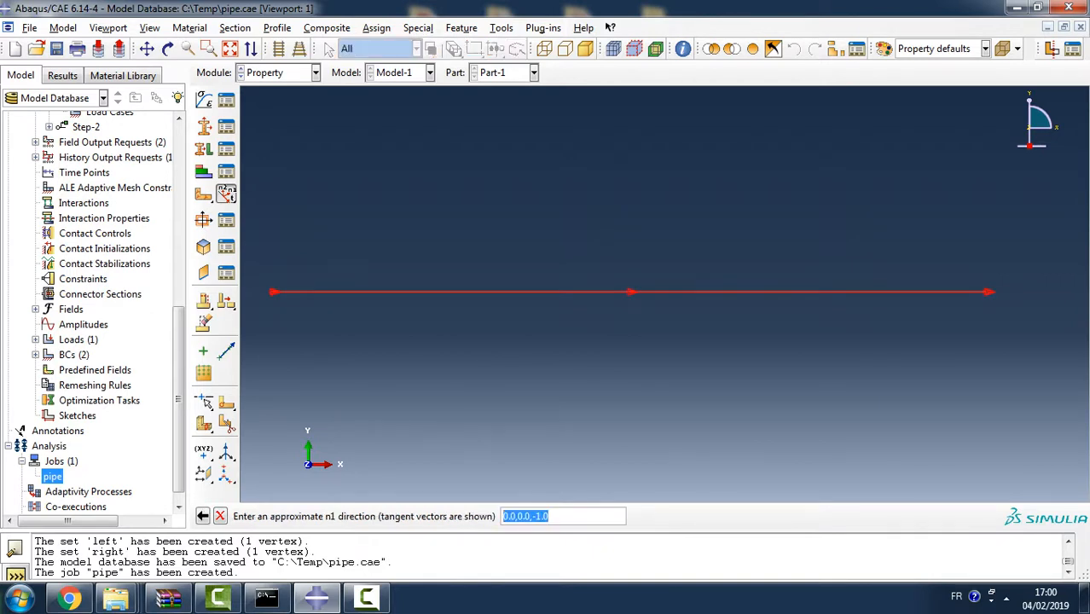
key("Return")
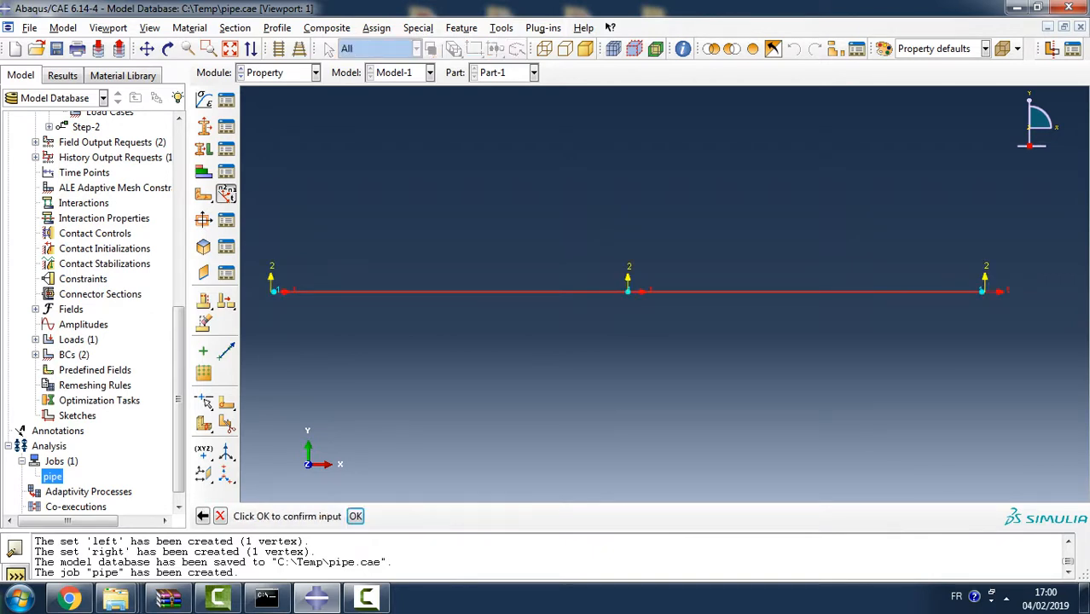
left_click(355, 516)
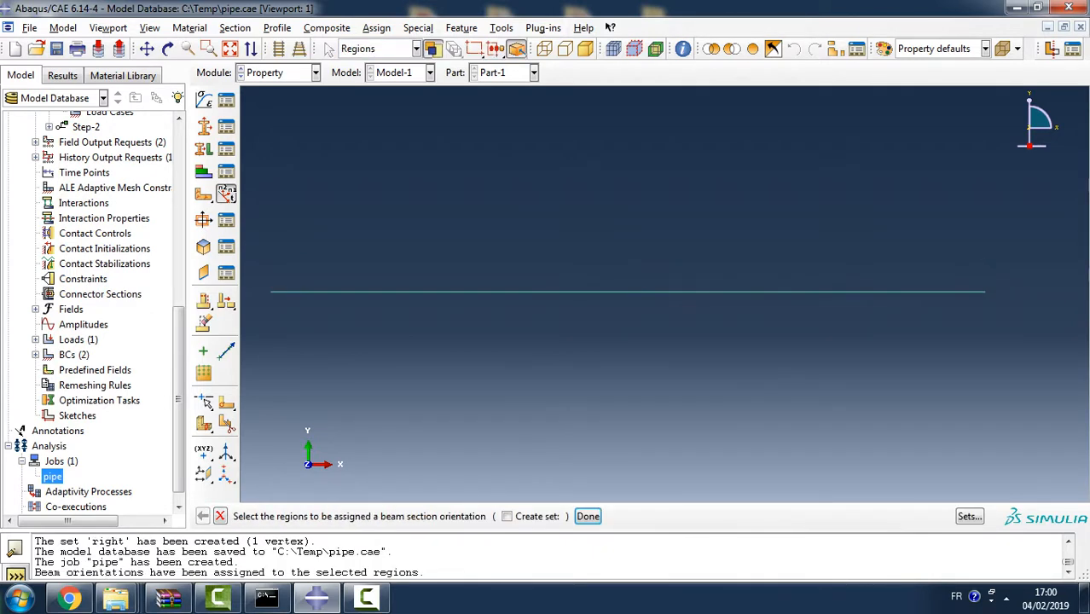
Seed the edge of Part-1 by number with 30 elements and no bias in the Mesh module
left_click(315, 73)
left_click(273, 180)
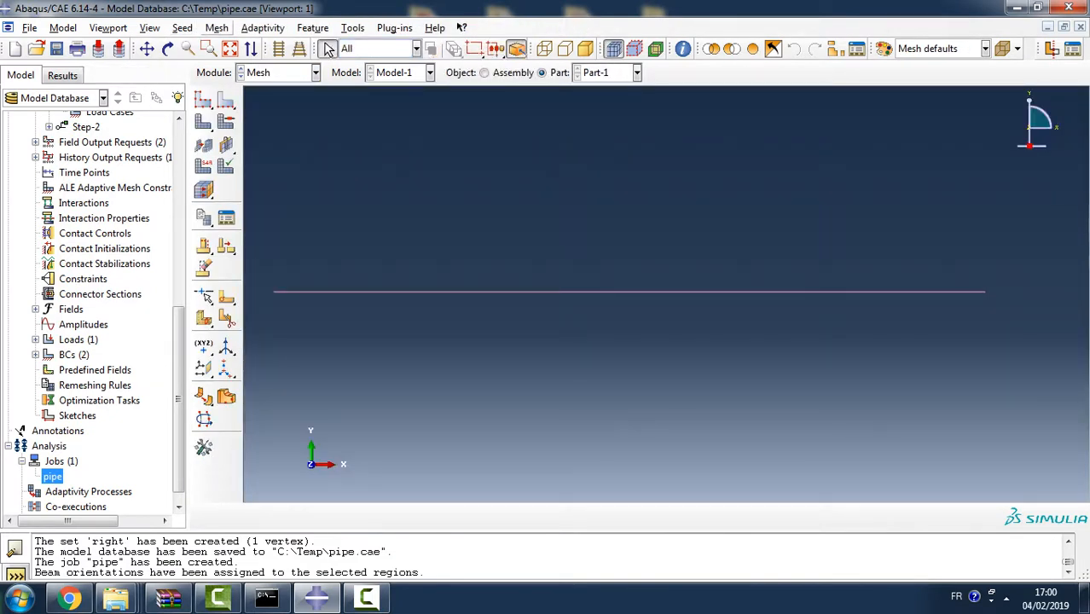
left_click(182, 28)
left_click(252, 28)
left_click(182, 28)
left_click(209, 59)
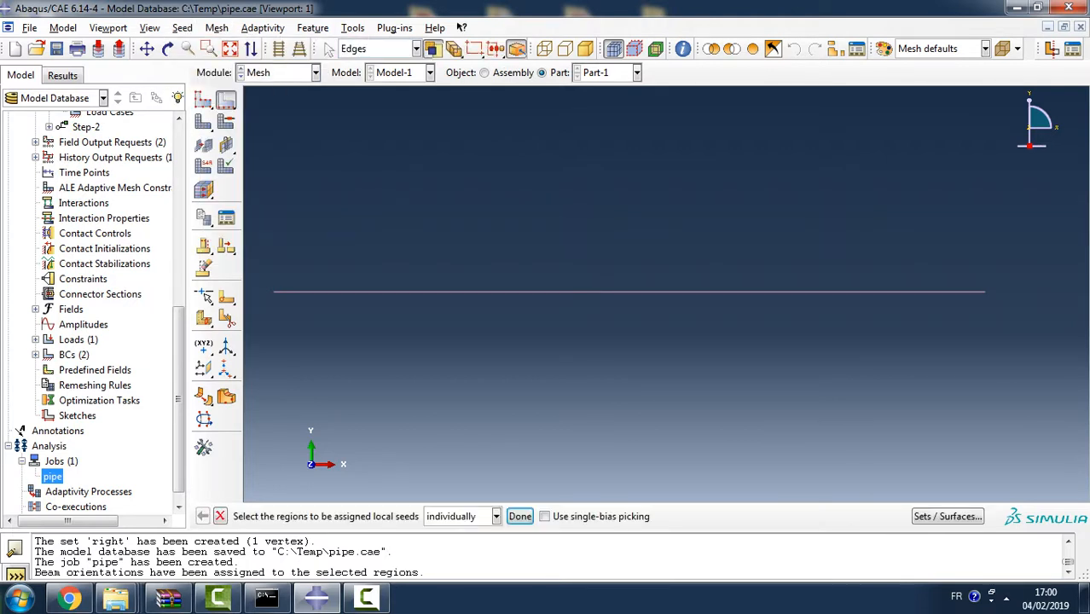
left_click(477, 292)
left_click(520, 516)
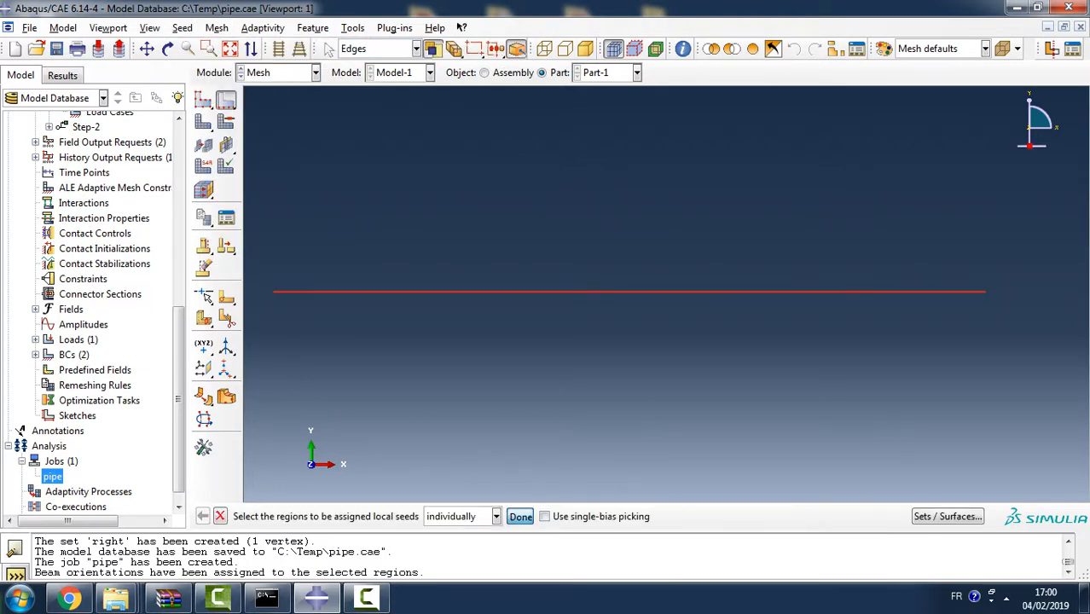
left_click(50, 289)
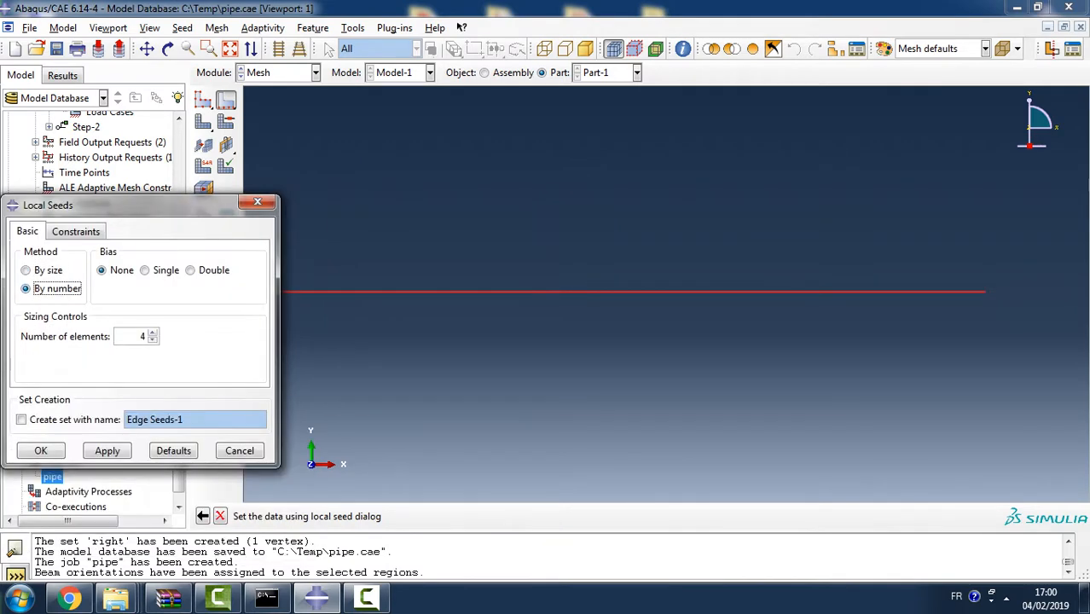
double_click(141, 337)
type("30")
left_click(41, 451)
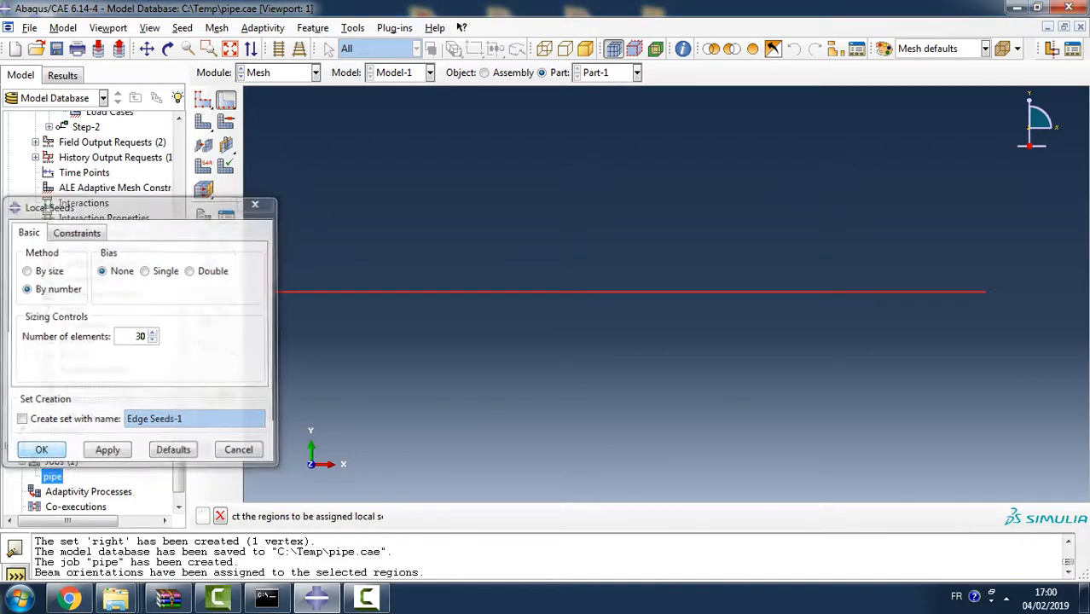
Assign Standard quadratic elements of the Pipe family (PIPE32) to Part-1 and mesh the part
left_click(217, 27)
left_click(249, 76)
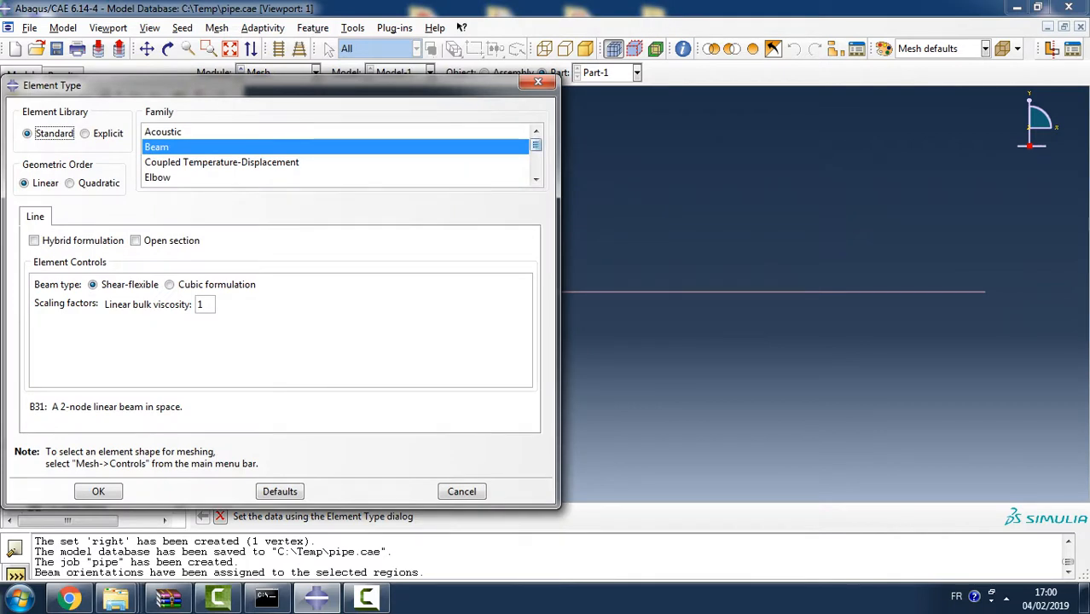
left_click_drag(535, 145, 536, 163)
left_click(155, 156)
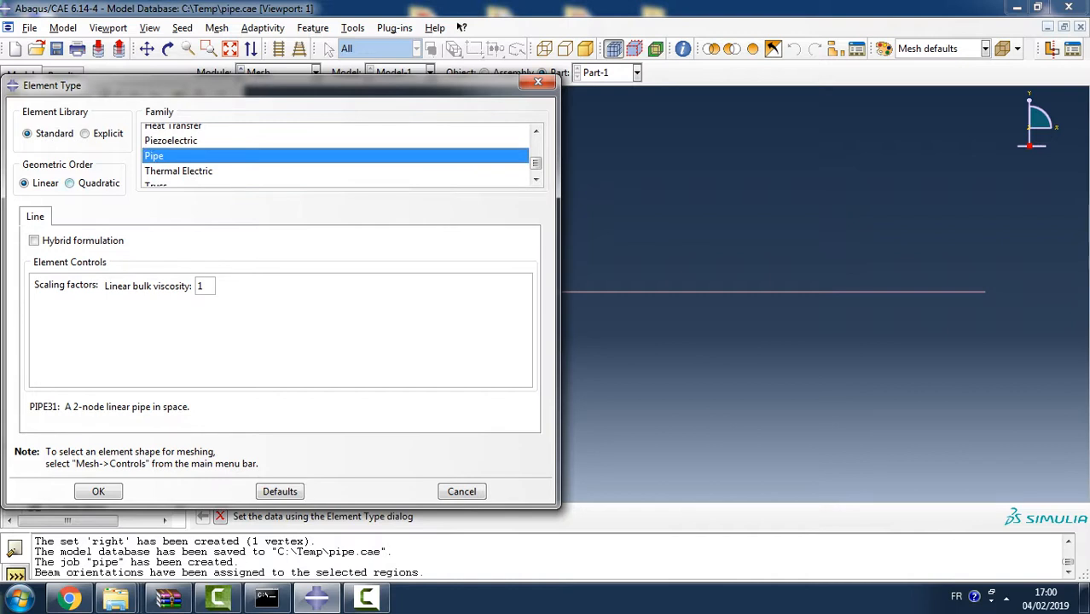
left_click(70, 184)
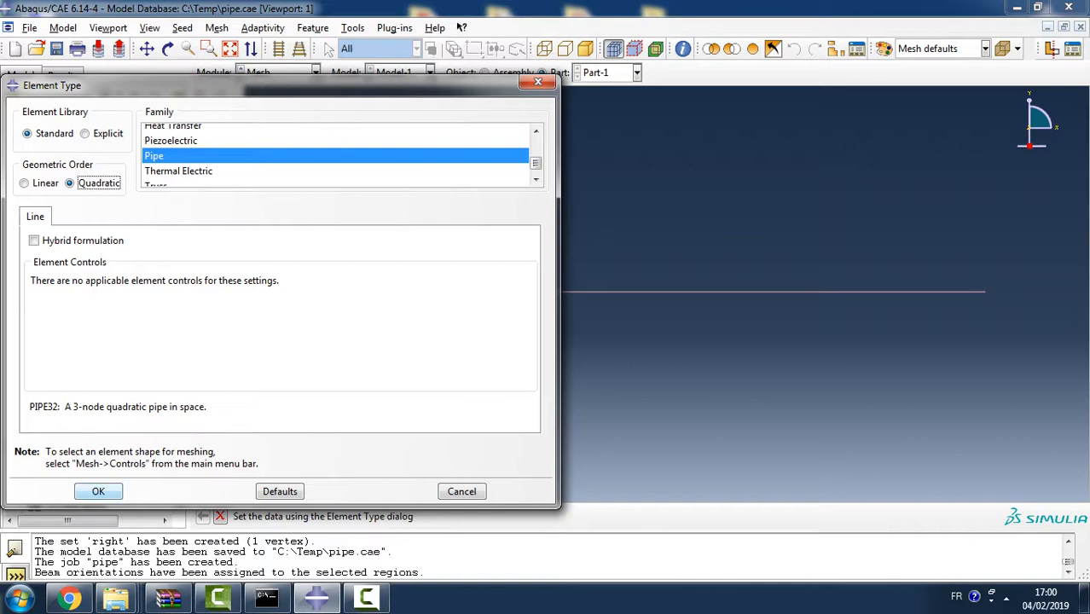
left_click(98, 491)
left_click(203, 122)
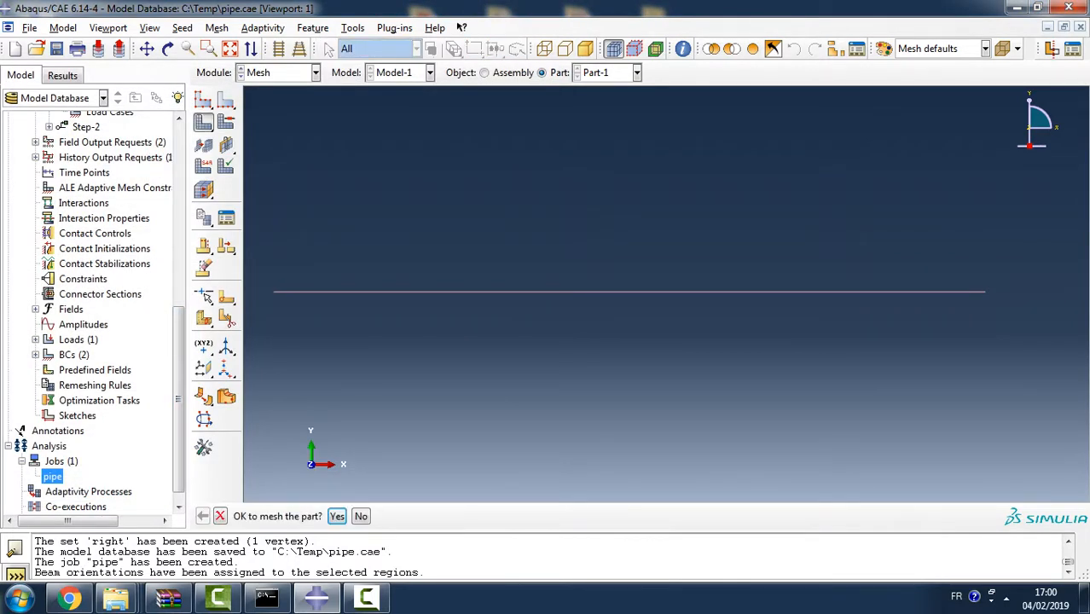
left_click(337, 516)
Submit the pipe job for analysis, overwriting the existing job files
left_click_drag(179, 399, 178, 408)
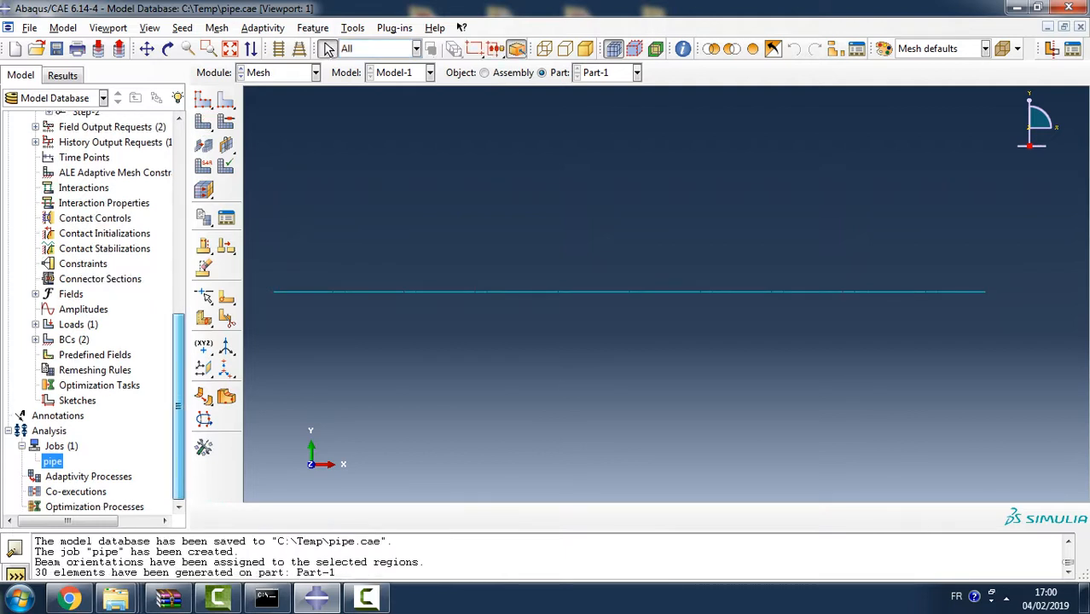
right_click(52, 461)
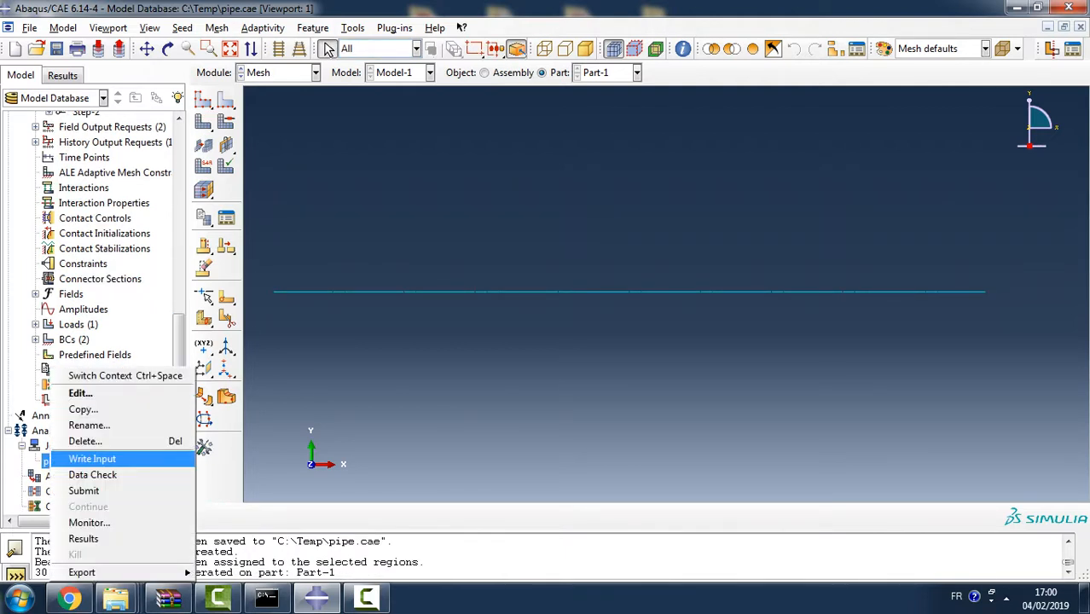
left_click(83, 490)
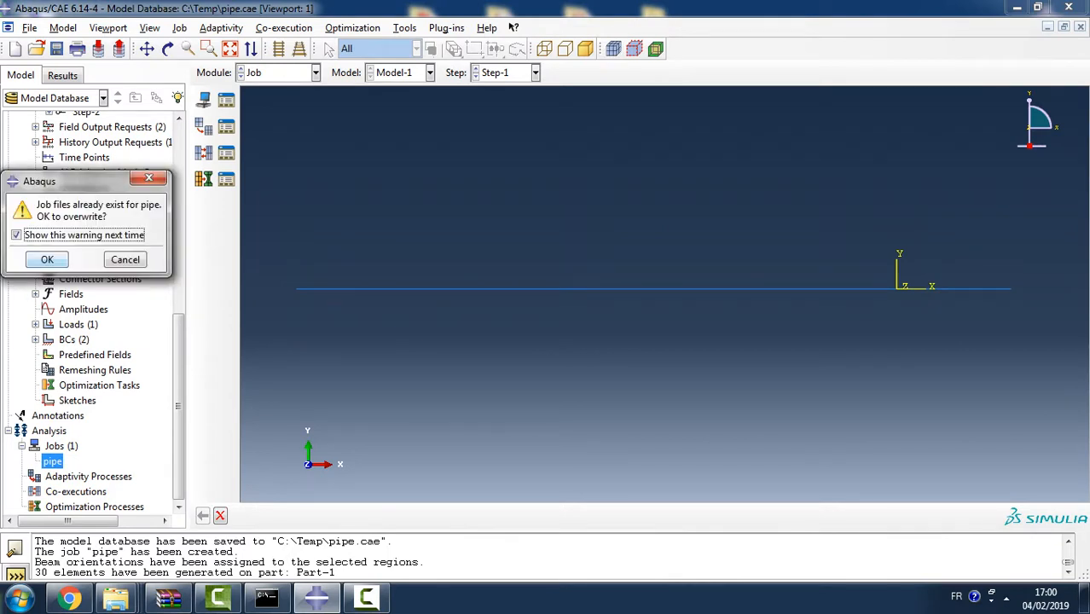
left_click(47, 260)
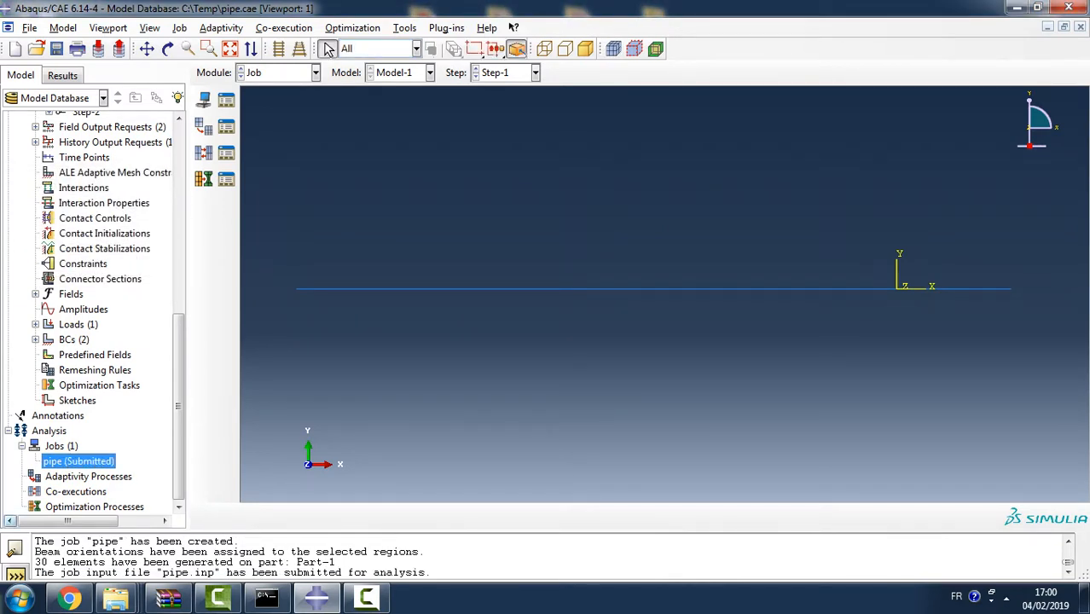
Monitor the progress of the pipe job and check its warnings, closing the monitor when the run ends
right_click(100, 461)
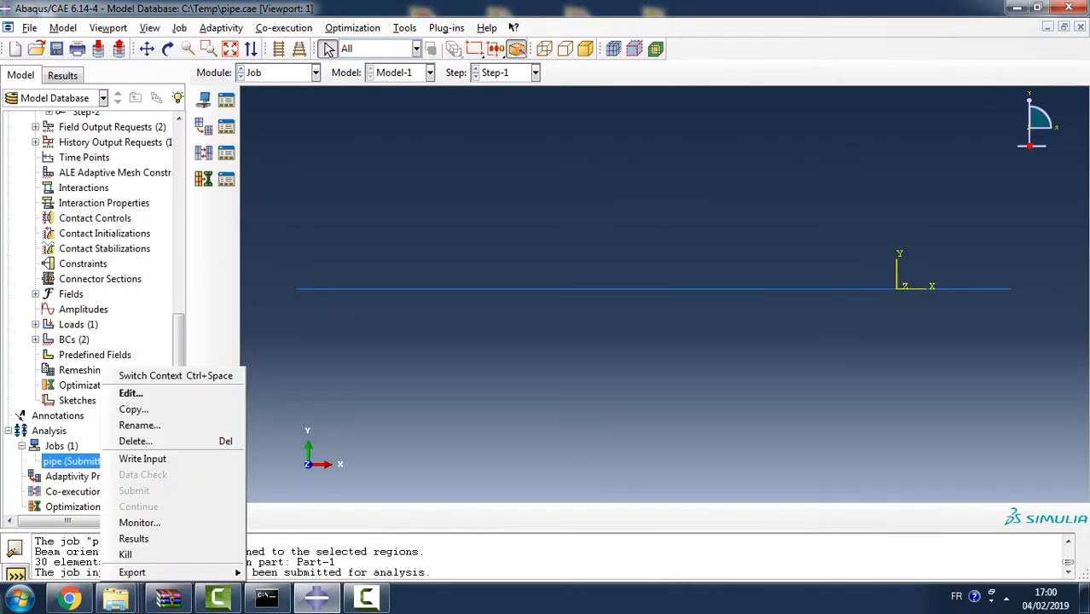
left_click(139, 522)
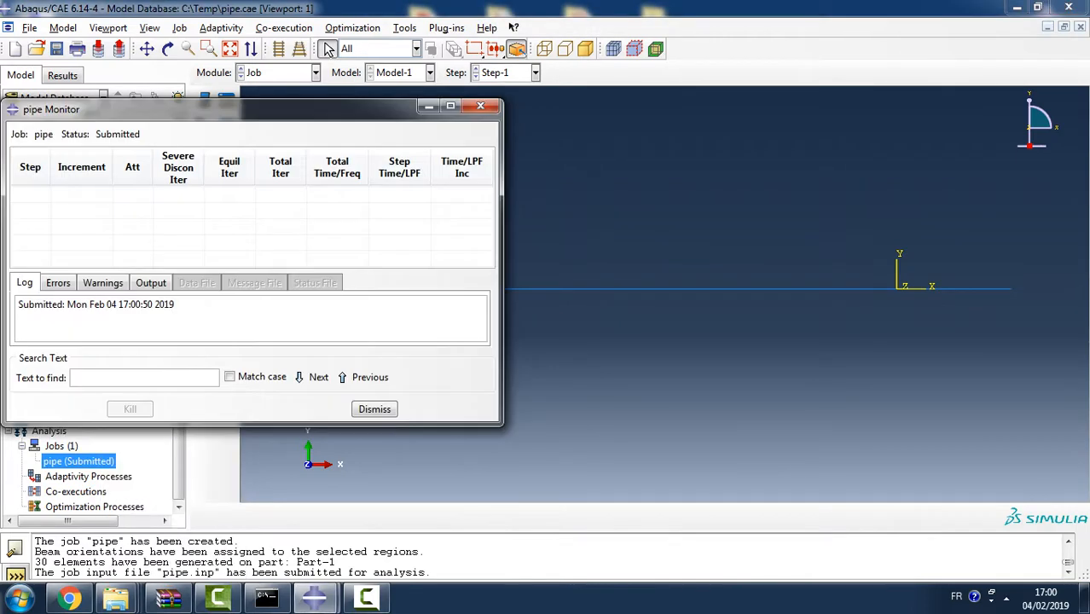
left_click_drag(256, 99, 456, 36)
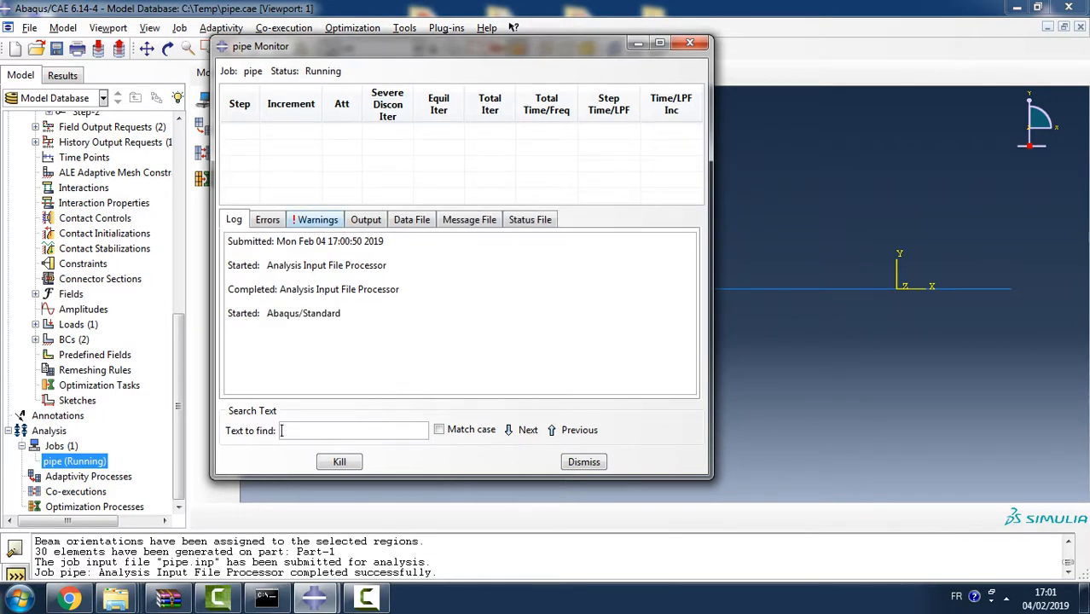
left_click(316, 220)
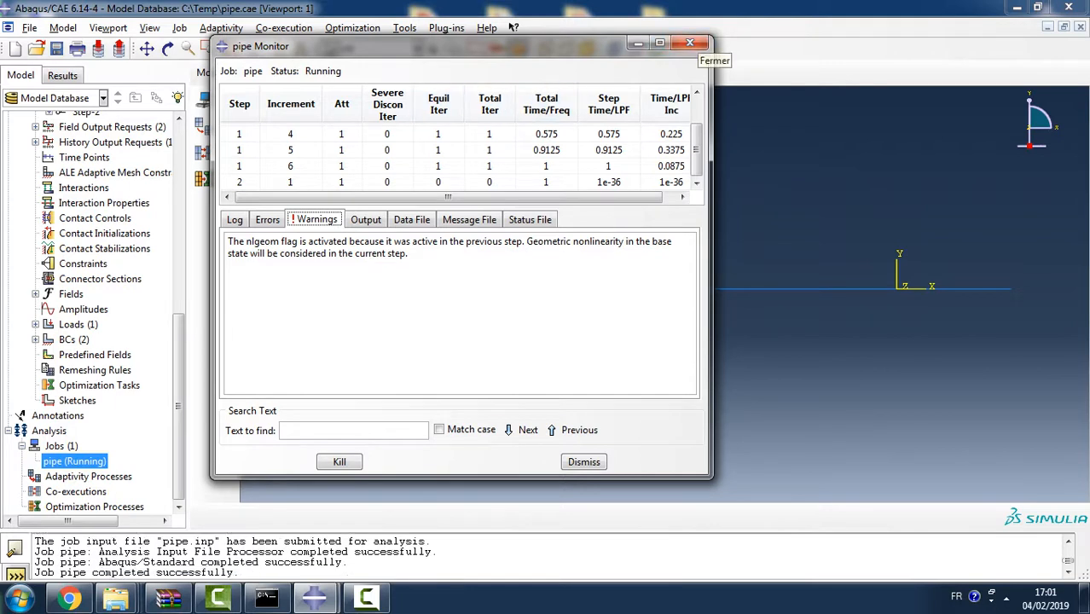
left_click(690, 43)
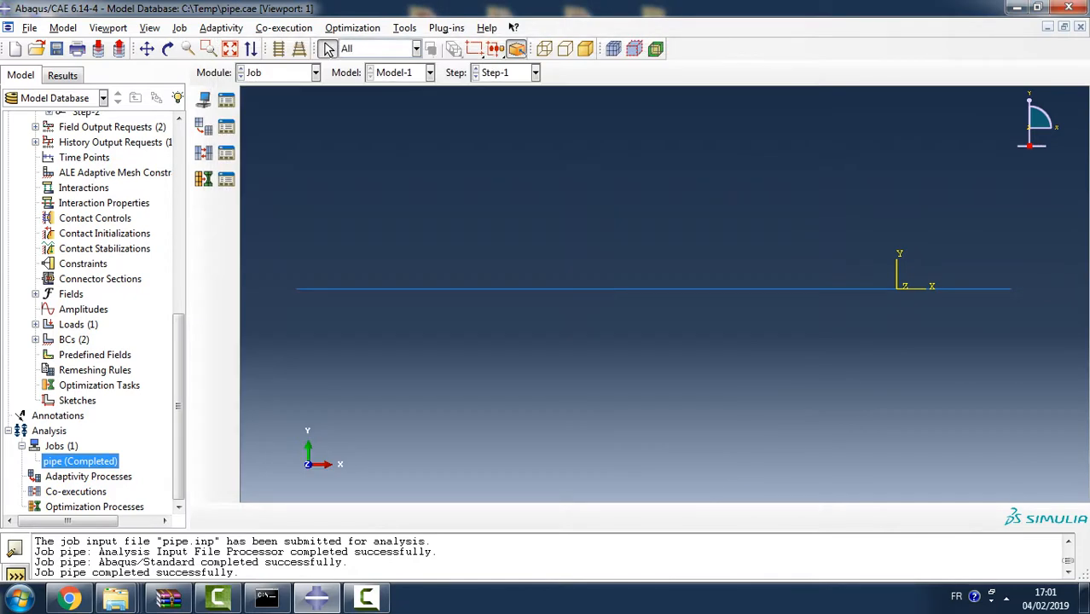
Open the results of the pipe job in the Visualization module
right_click(79, 451)
left_click(75, 460)
left_click(96, 460)
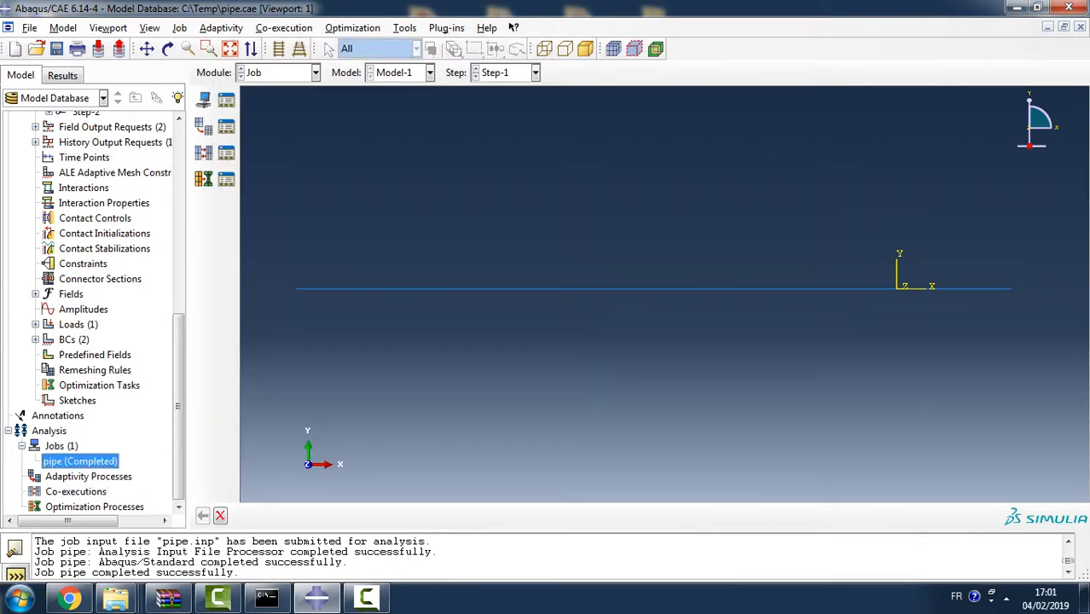
right_click(96, 460)
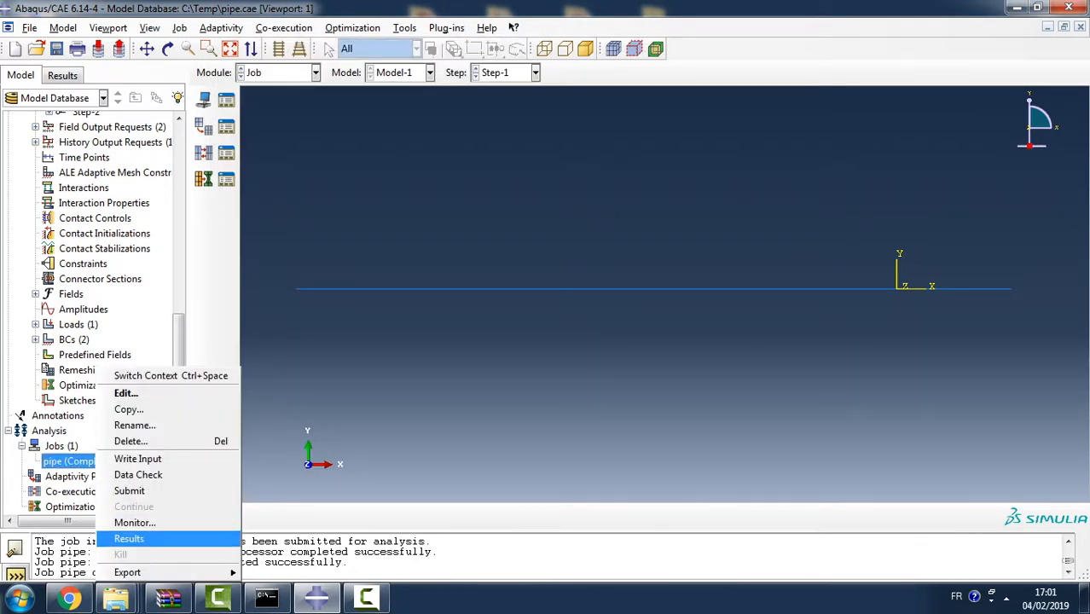
left_click(129, 538)
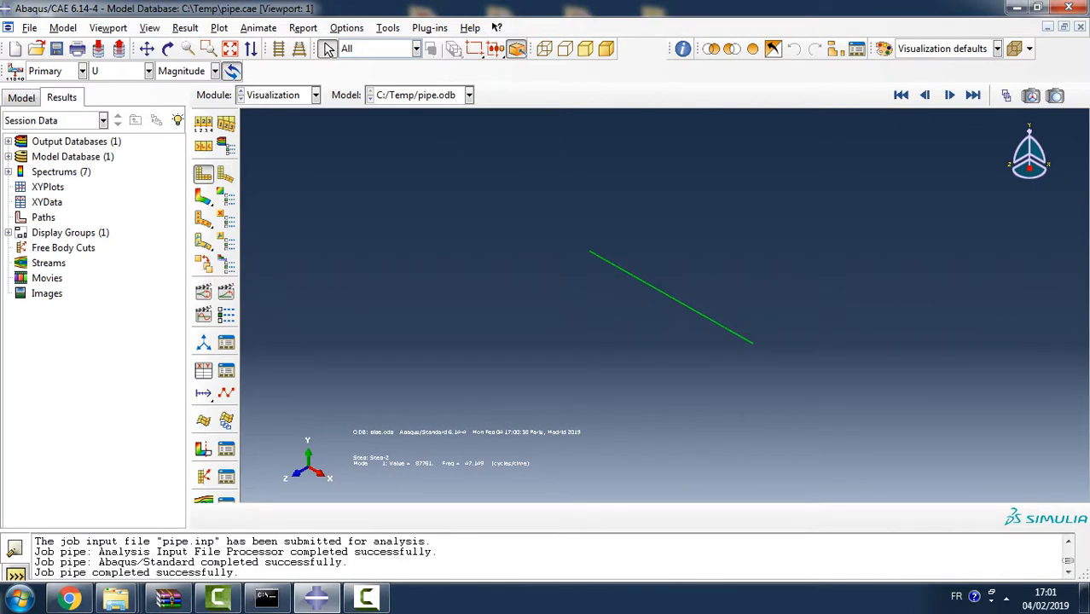
Plot the displacement magnitude contours on the deformed shape of the pipe's first vibration mode
left_click_drag(736, 386, 810, 304, "ctrl+alt")
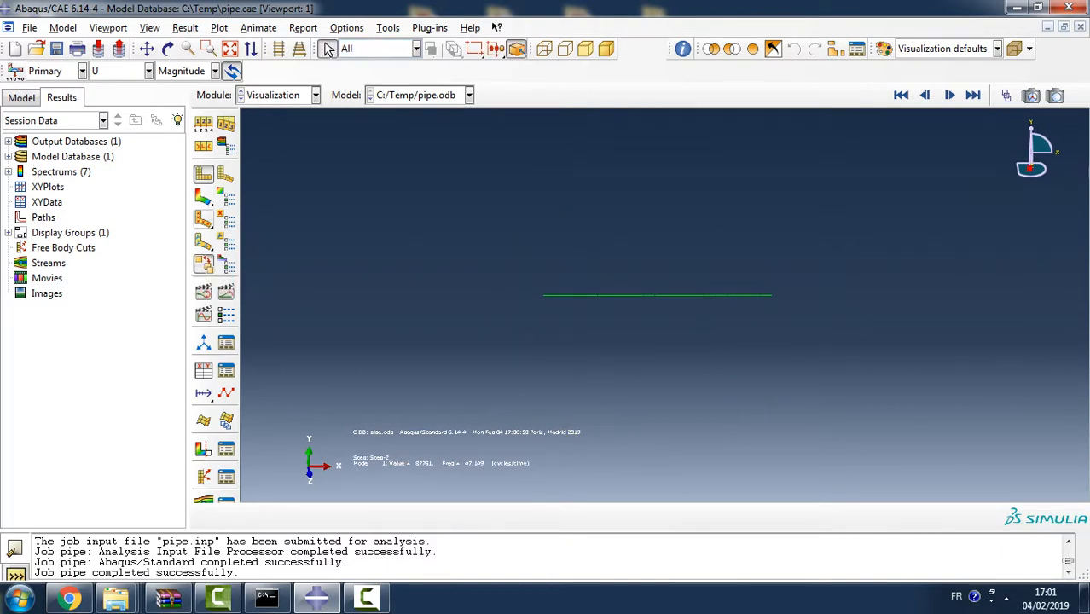
left_click(202, 197)
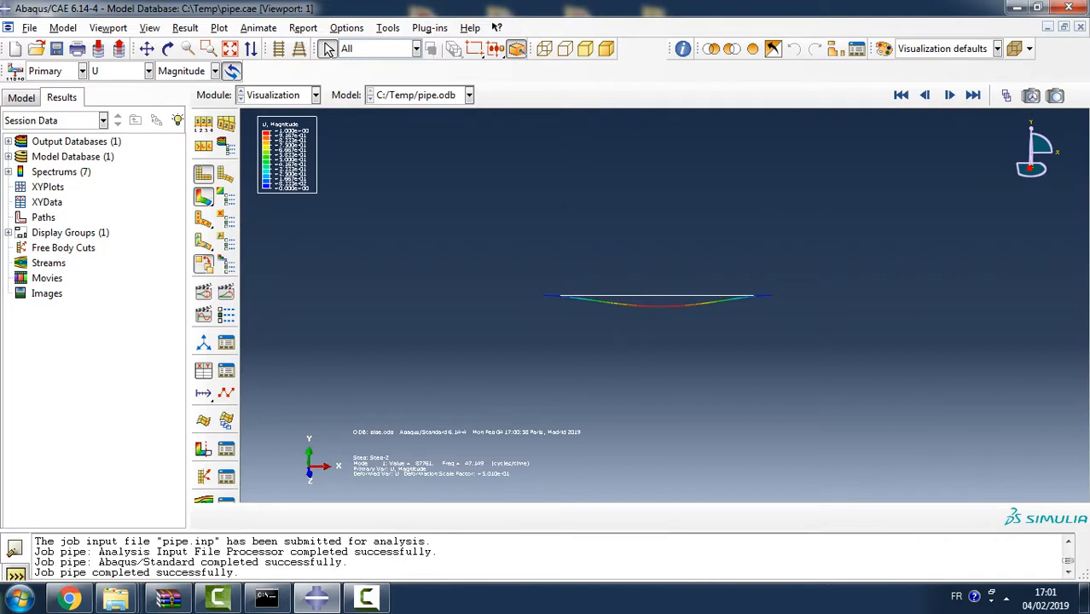
left_click_drag(667, 336, 658, 160, "ctrl+alt")
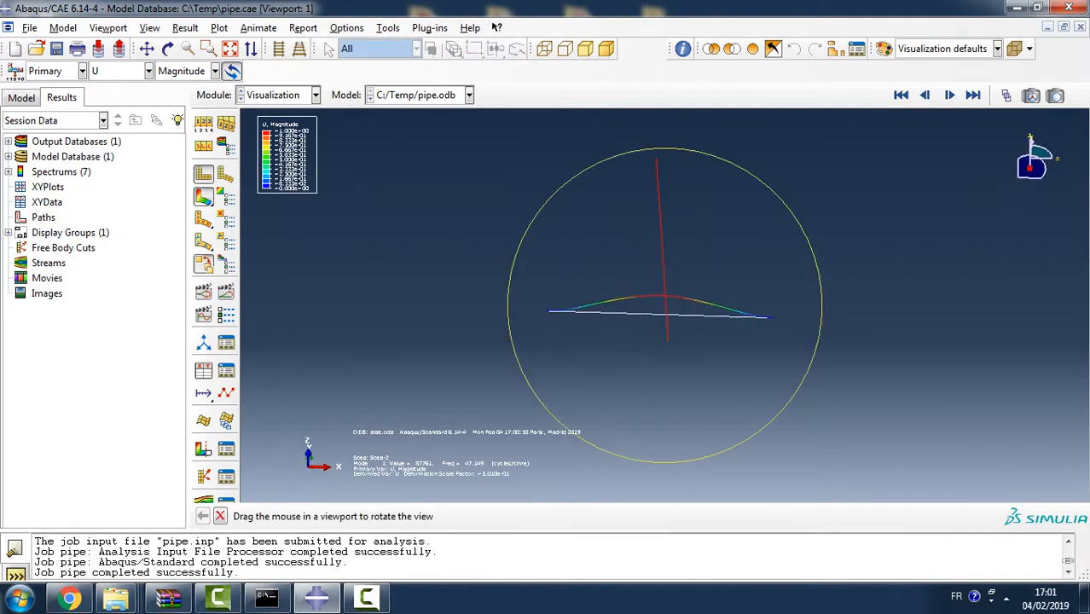
left_click(329, 49)
Review the natural frequencies of the modes listed for Step-2 in the step and frame results
left_click(185, 29)
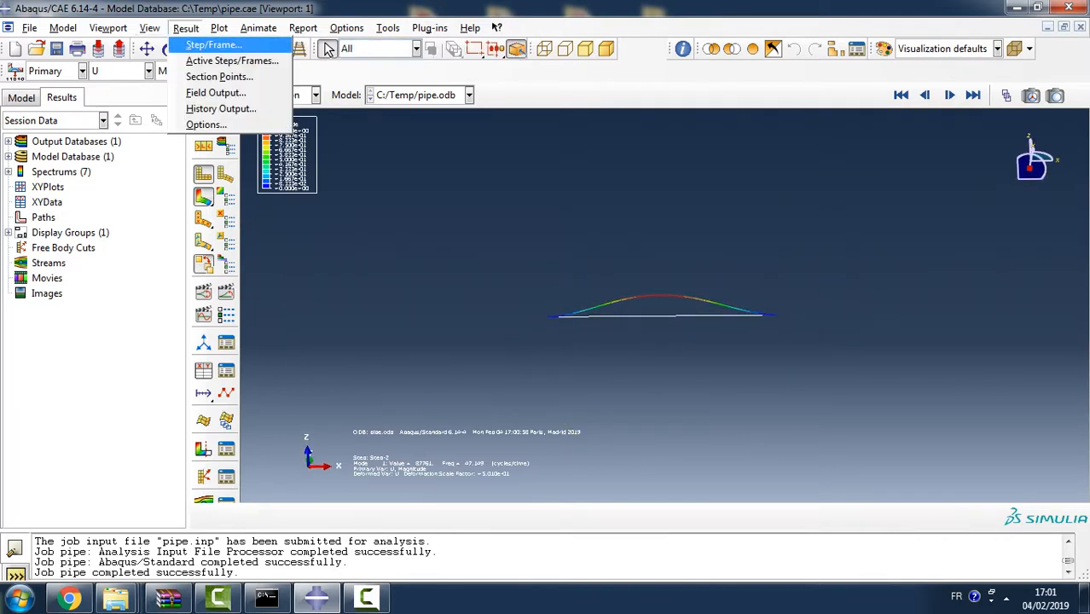
left_click(213, 45)
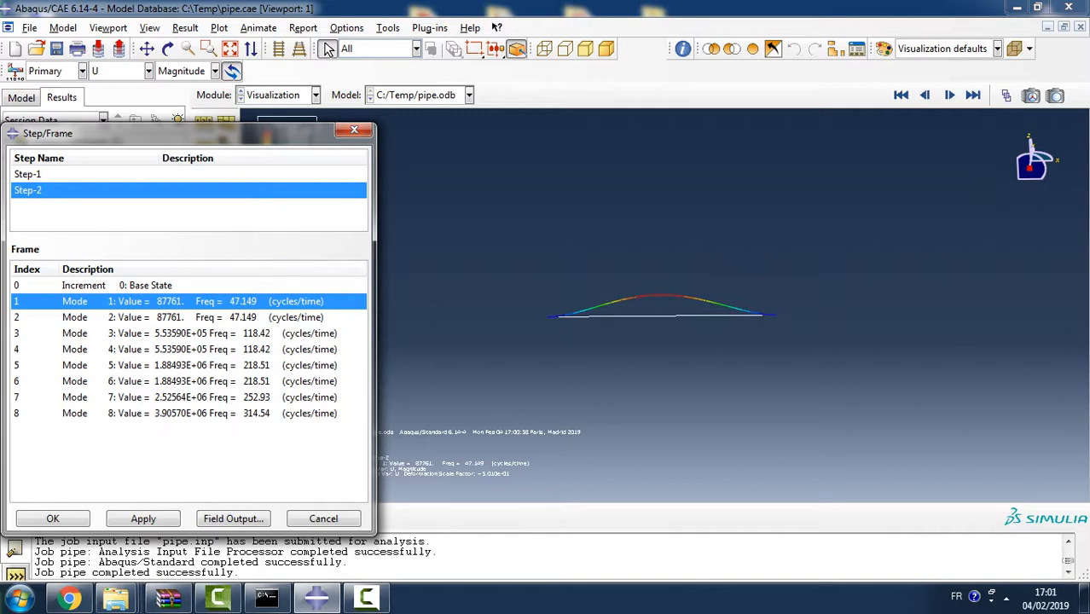
left_click_drag(128, 133, 297, 42)
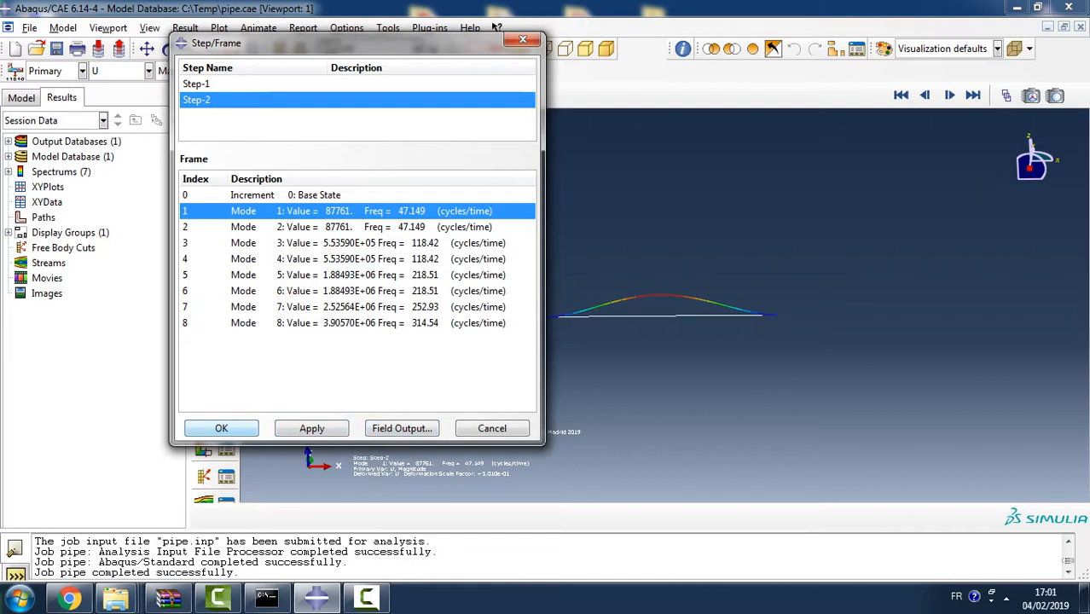
left_click(220, 428)
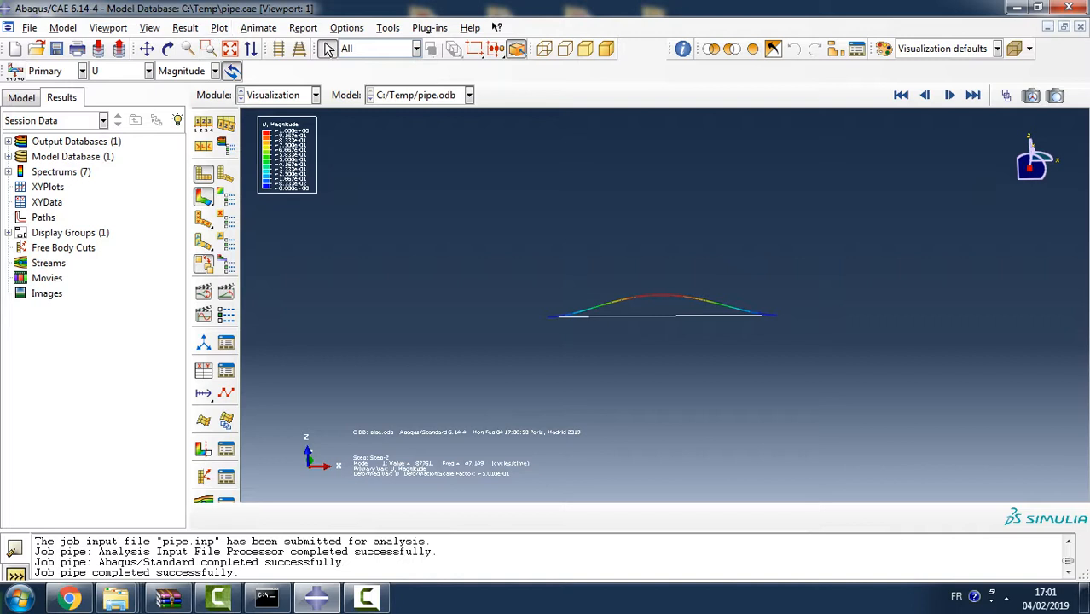
Browse the mode shapes with the frame selector up to frame 8 of Step-2, then close the selector
left_click(1006, 95)
left_click_drag(163, 208, 234, 208)
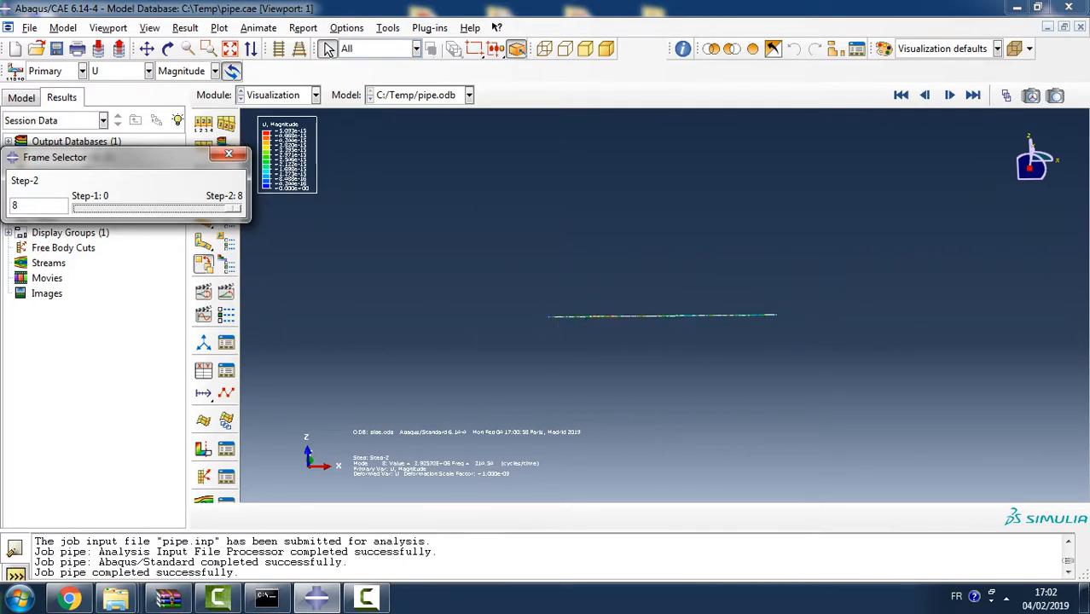
left_click(228, 154)
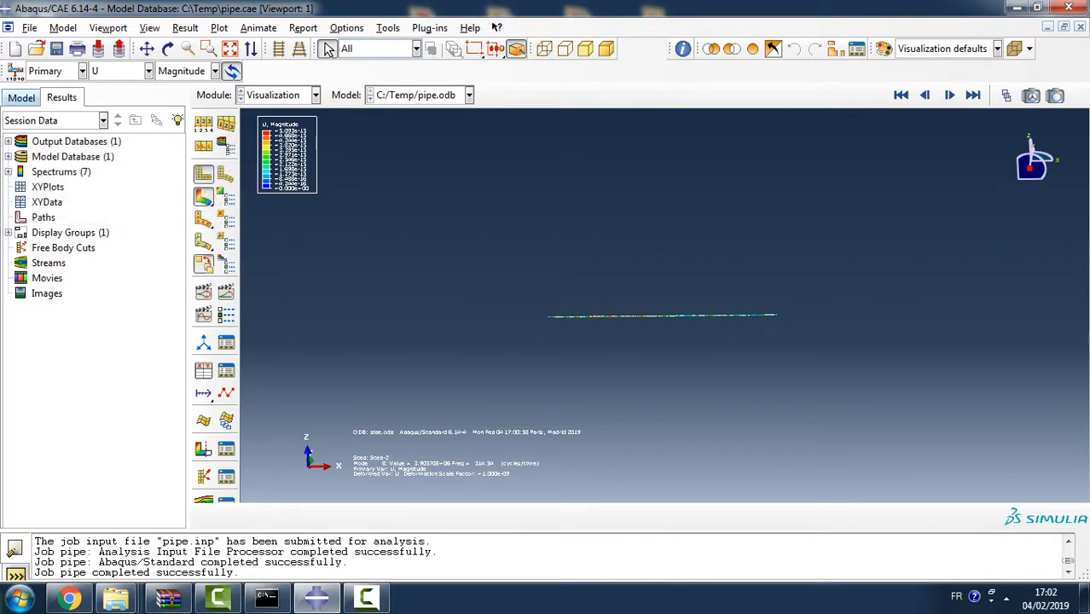
Copy Model-1 to a new model named Model-2
left_click(21, 98)
left_click_drag(178, 392, 178, 217)
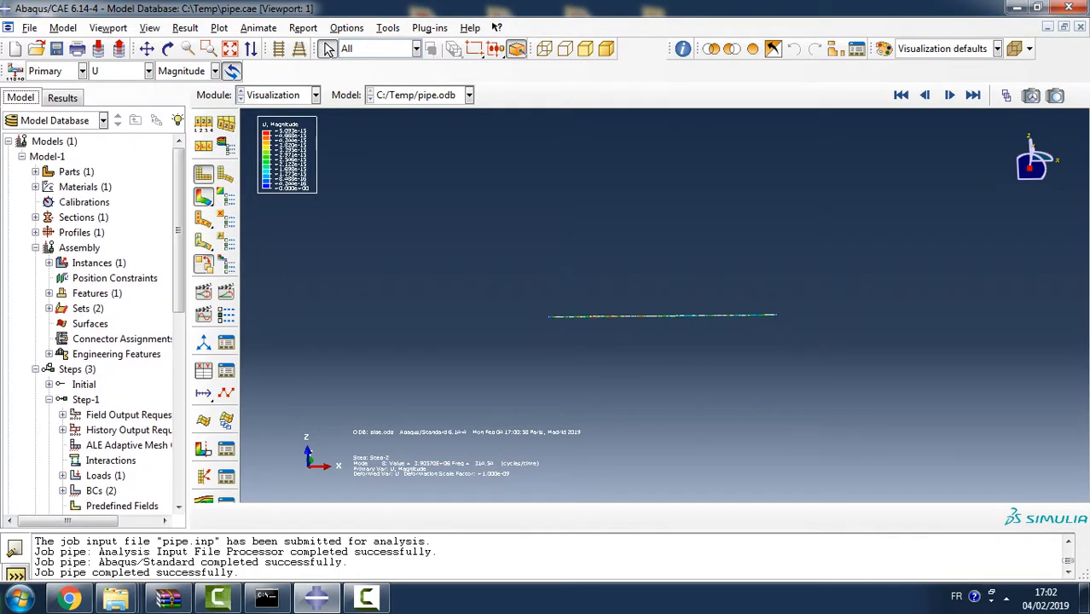
left_click(22, 157)
right_click(49, 157)
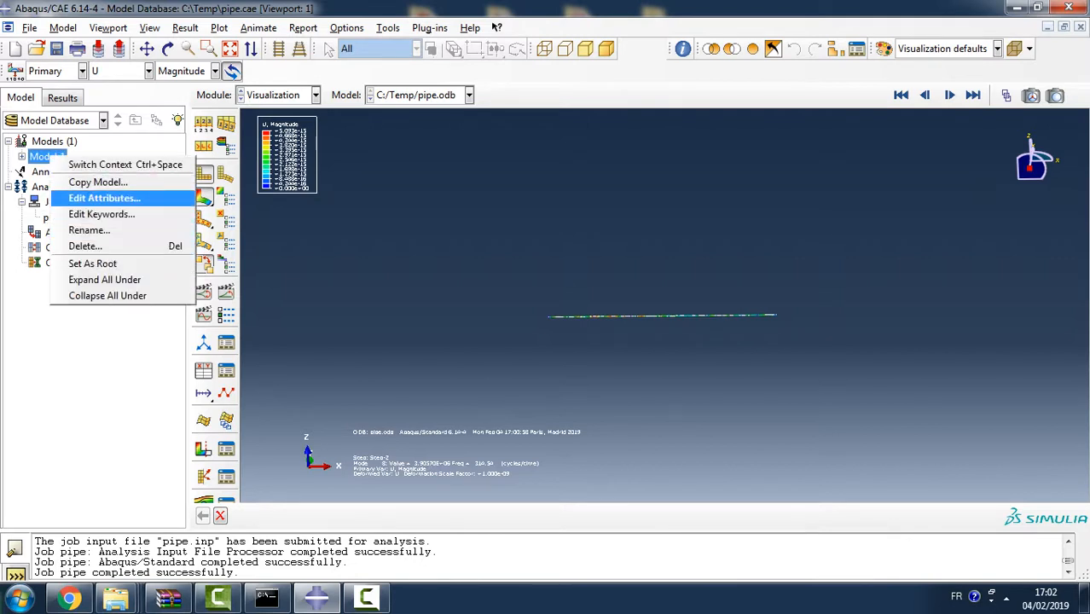
left_click(97, 181)
left_click(76, 223)
key("BackSpace")
key("BackSpace")
key("BackSpace")
key("BackSpace")
key("BackSpace")
key("BackSpace")
key("BackSpace")
type("-2")
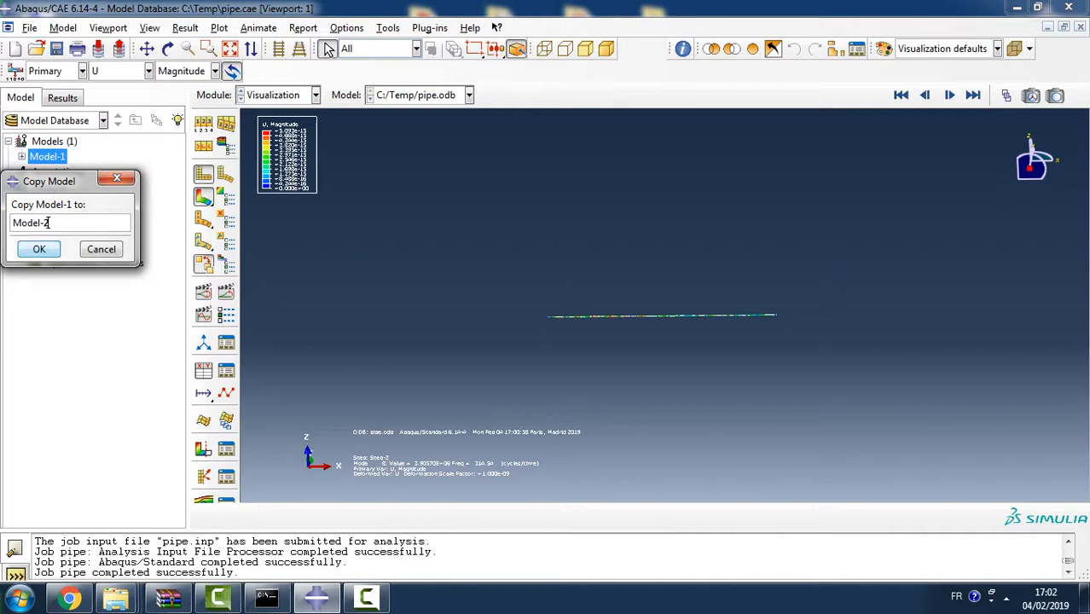
left_click(39, 249)
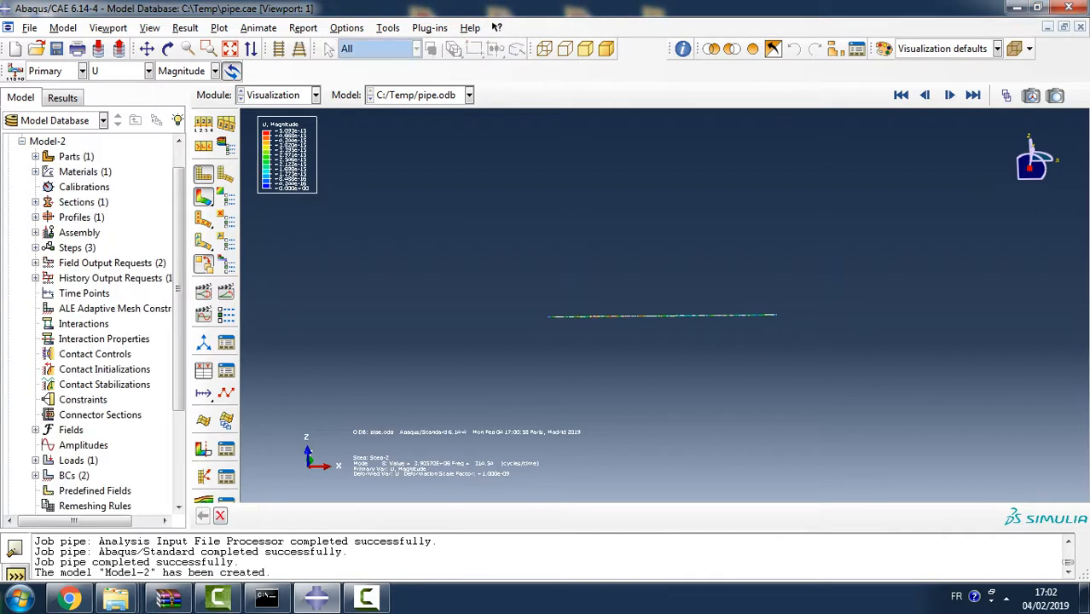
Create a Static, General step named Step-3 after Step-2 in Model-2, with an initial increment size of 0.1
left_click(35, 247)
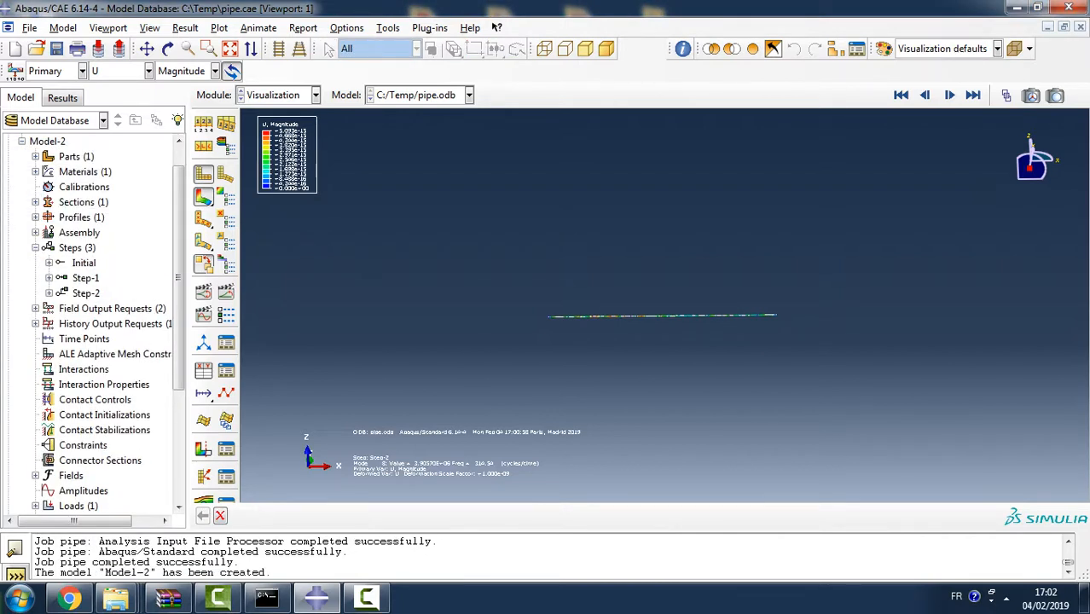
double_click(75, 247)
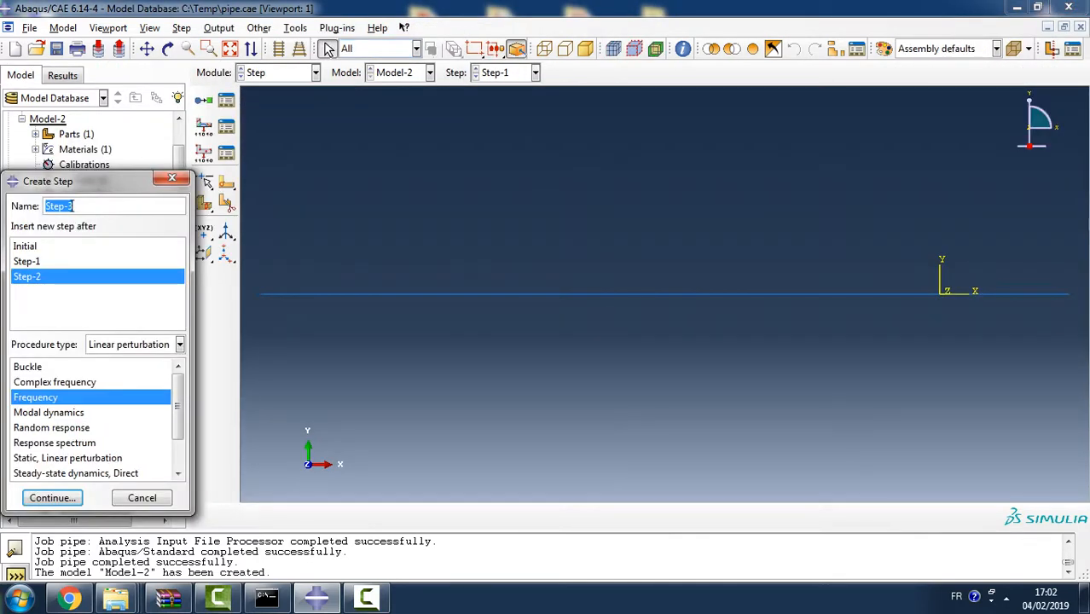
left_click(180, 344)
left_click(180, 344)
left_click(111, 361)
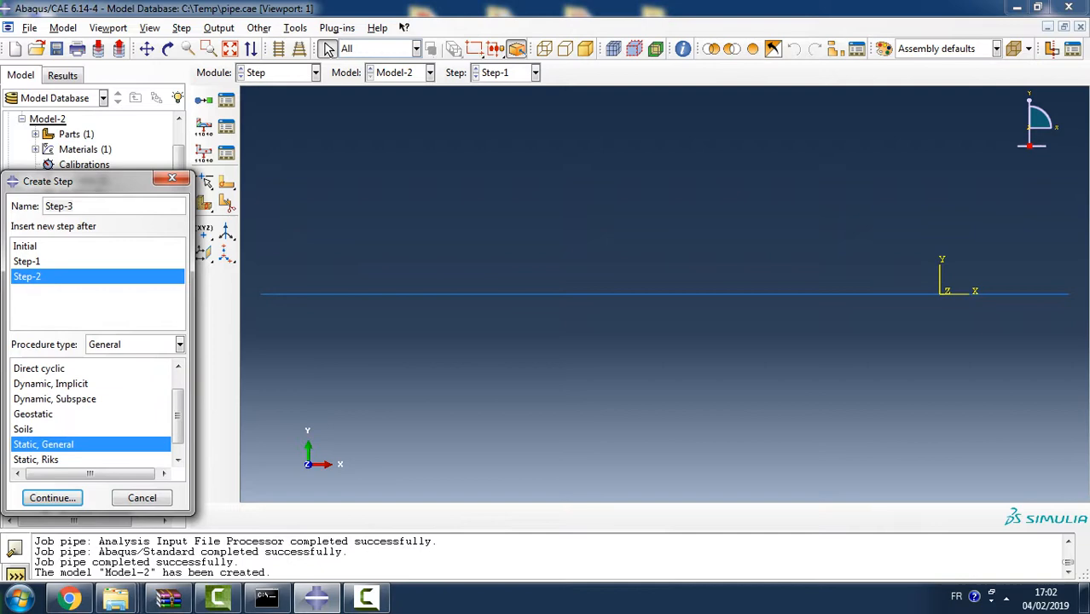
left_click(52, 497)
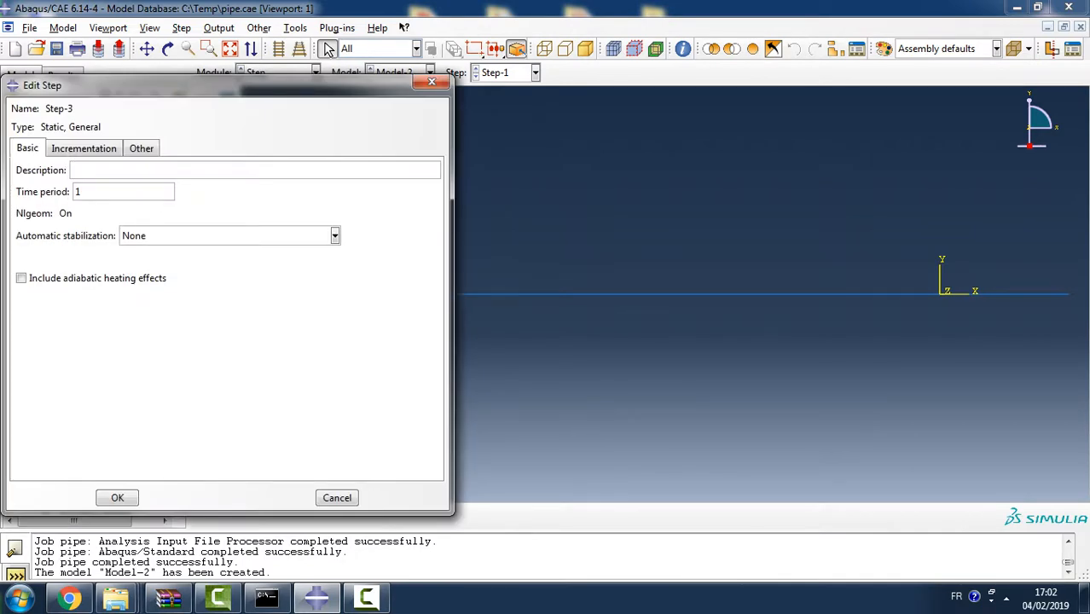
left_click(83, 148)
double_click(89, 227)
type("0.1")
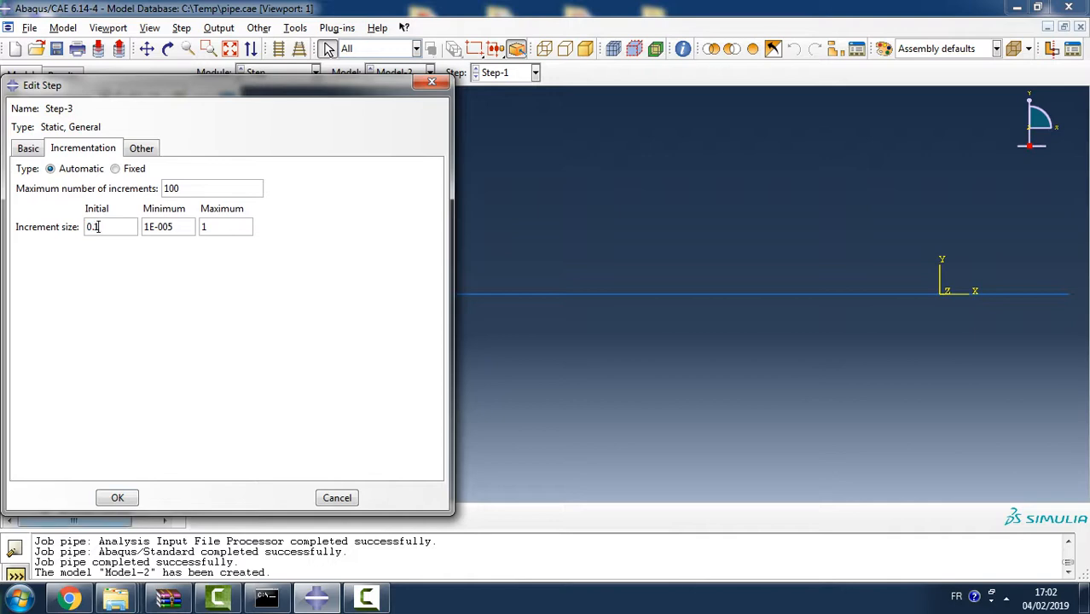
key("Return")
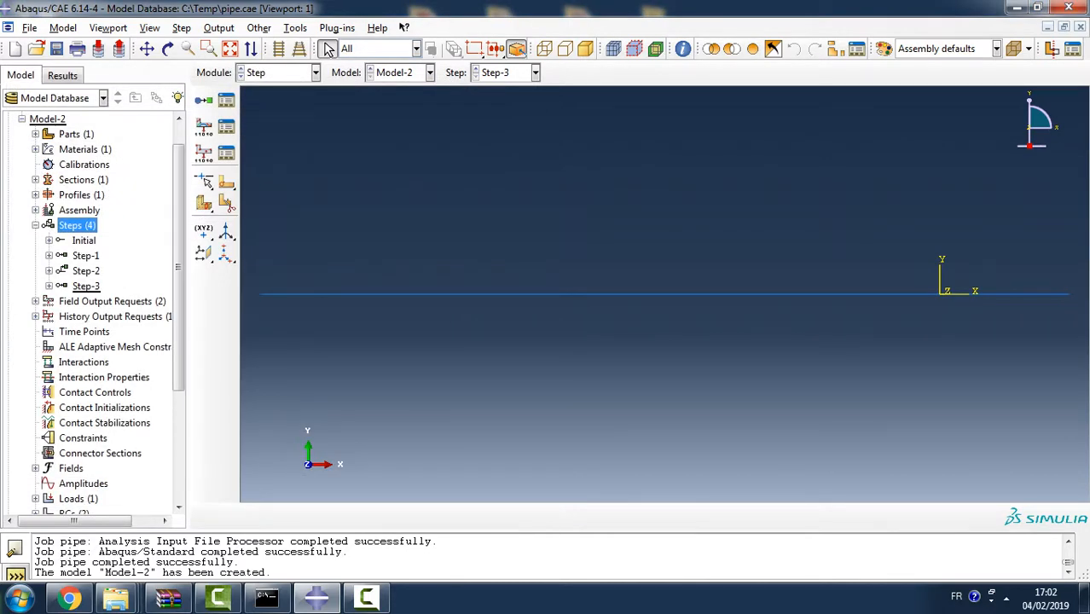
Create a linear perturbation Frequency step named Step-4 after Step-3, requesting 8 eigenvalues with the Lanczos eigensolver
double_click(77, 225)
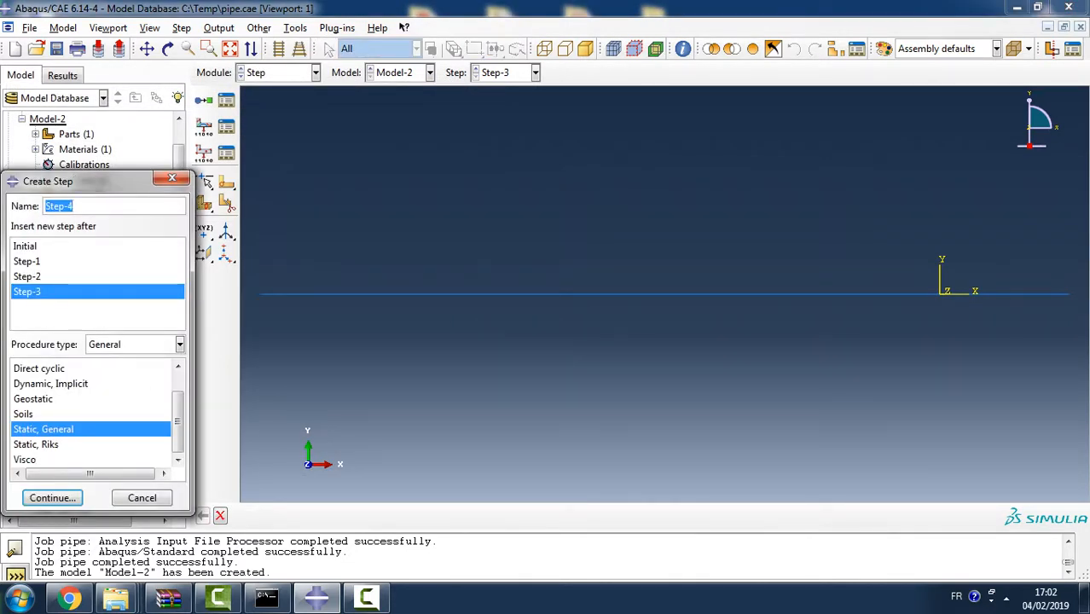
left_click(179, 344)
left_click(128, 377)
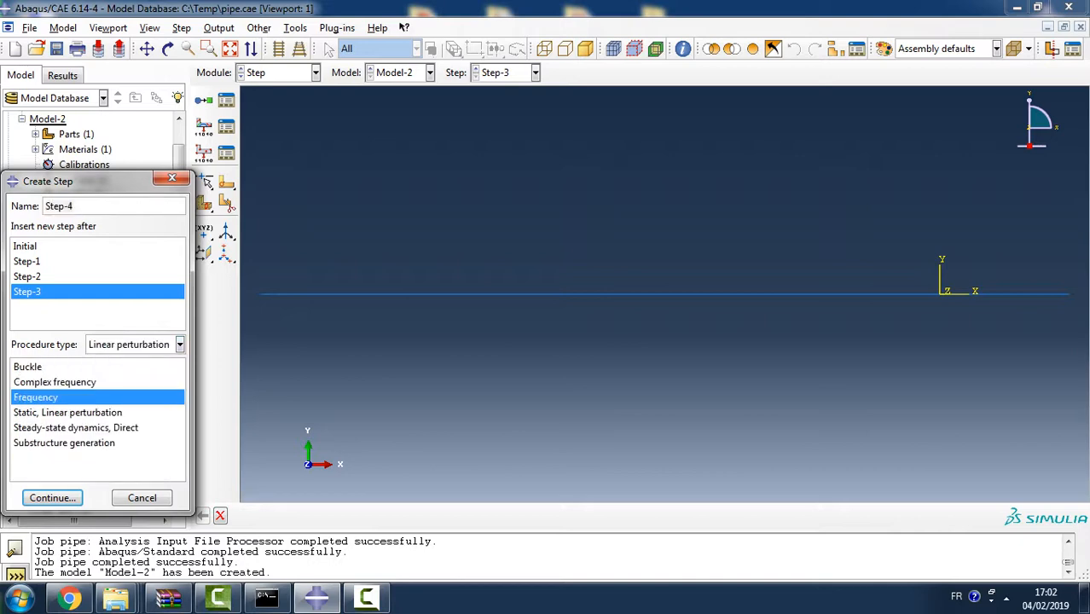
left_click(52, 498)
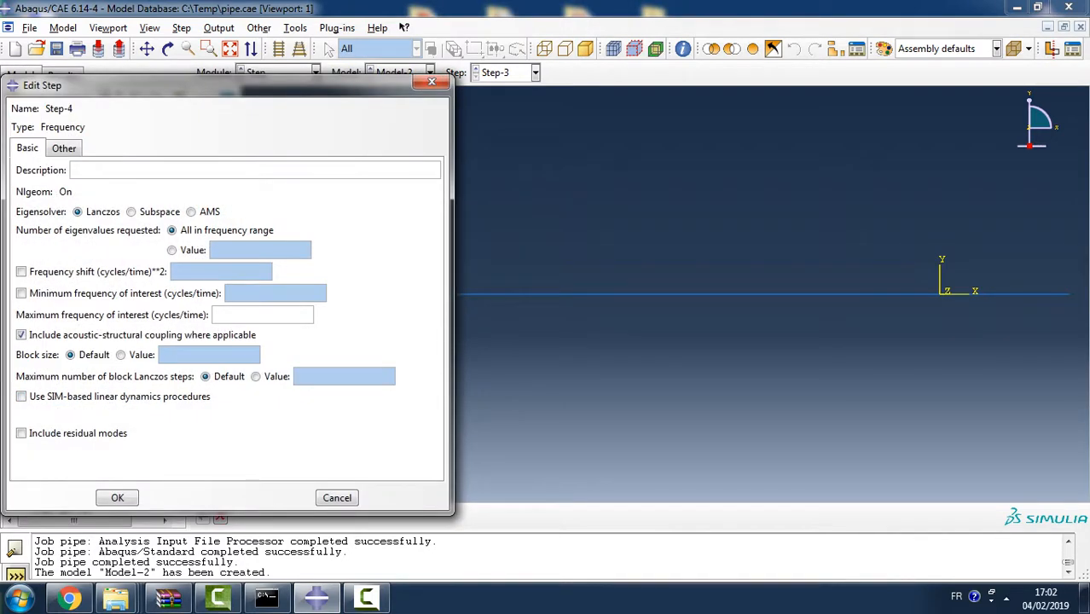
left_click(212, 250)
type("8")
key("Return")
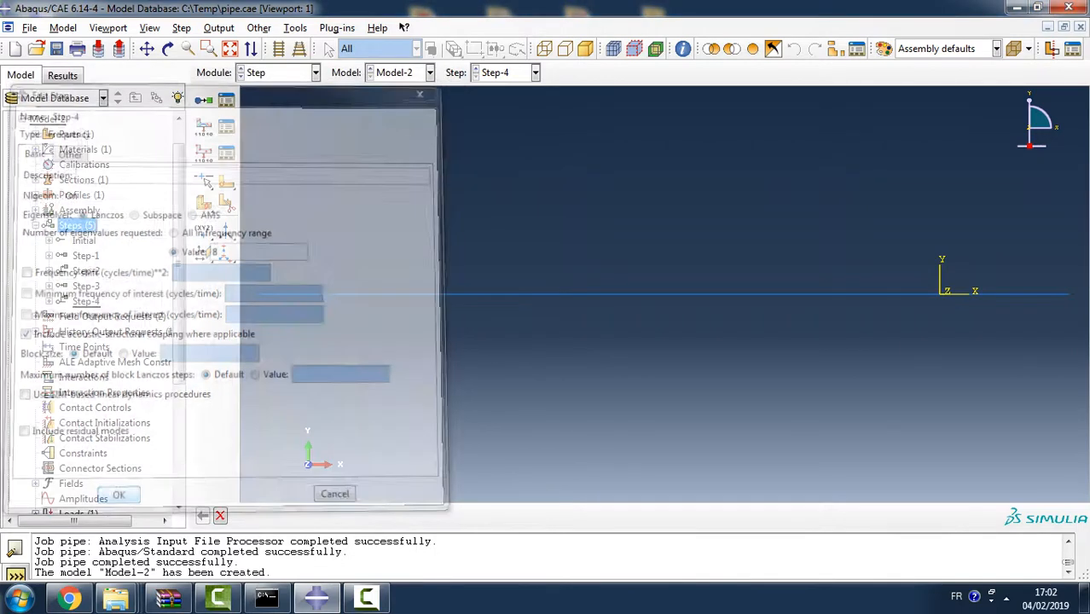
Set the CF1 component of Load-1 to 8E+006 in Step-3 of Model-2
left_click(49, 286)
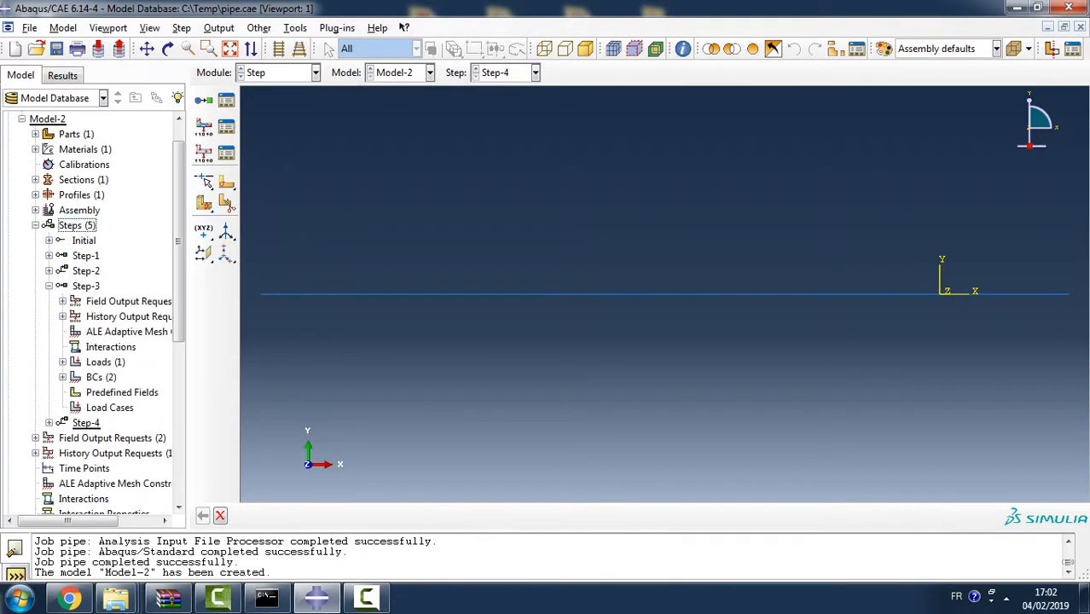
left_click(62, 362)
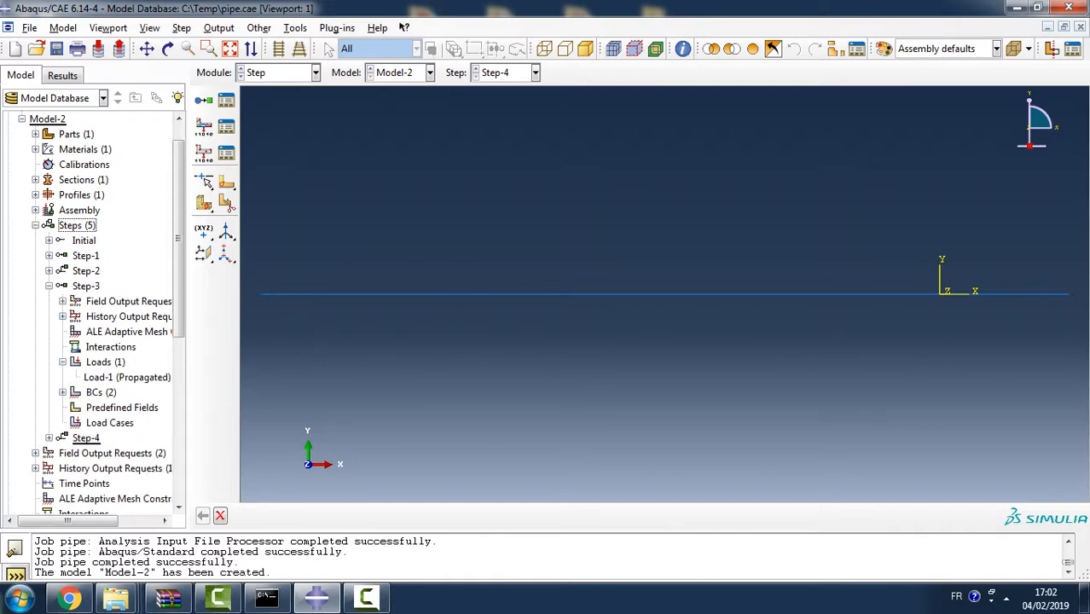
double_click(126, 377)
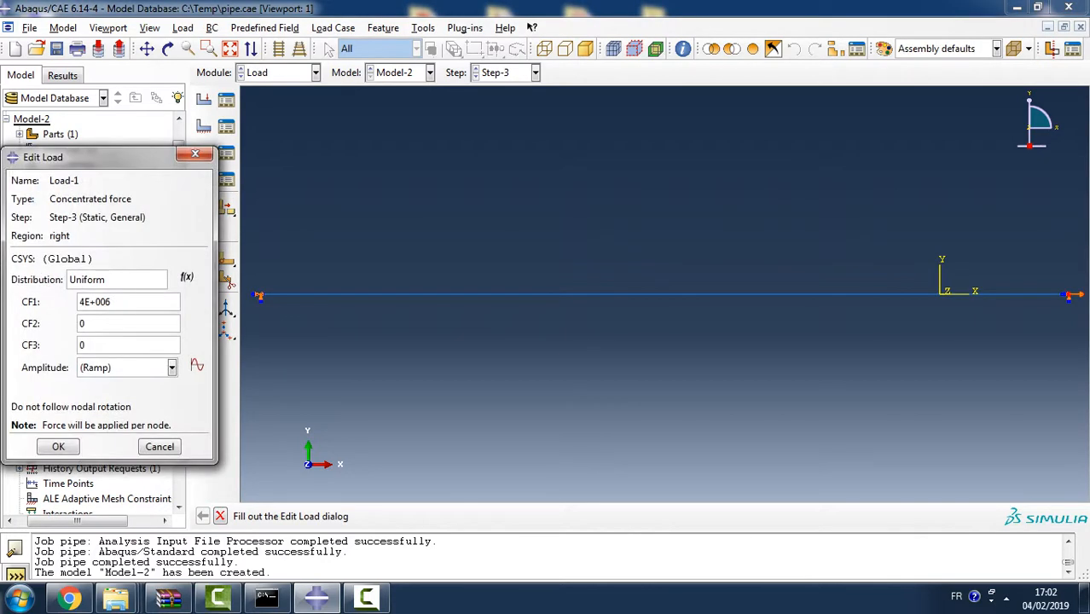
left_click_drag(85, 302, 79, 302)
type("8")
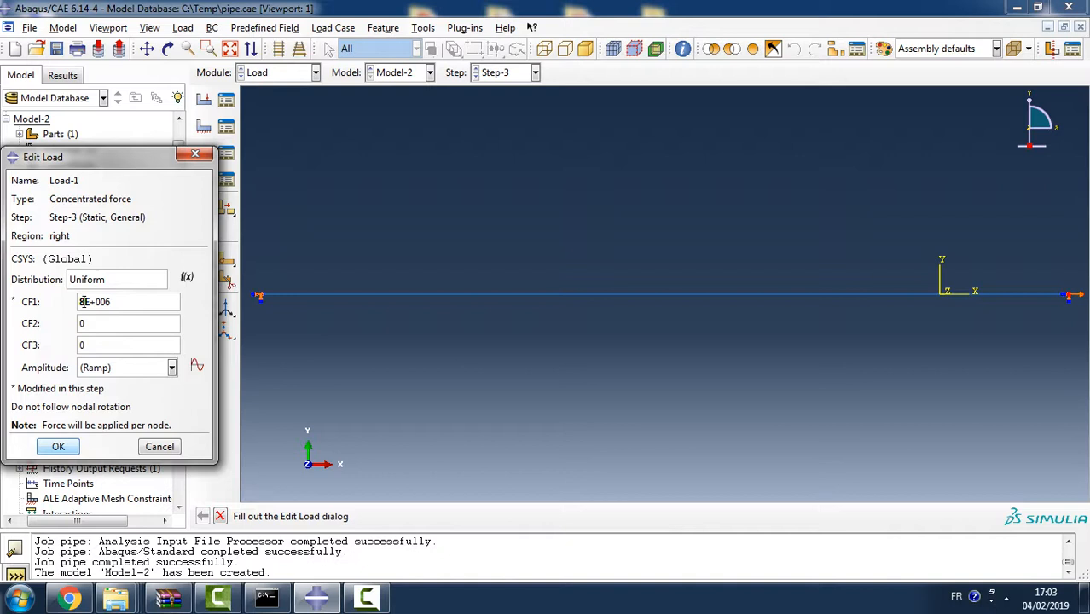
left_click(58, 446)
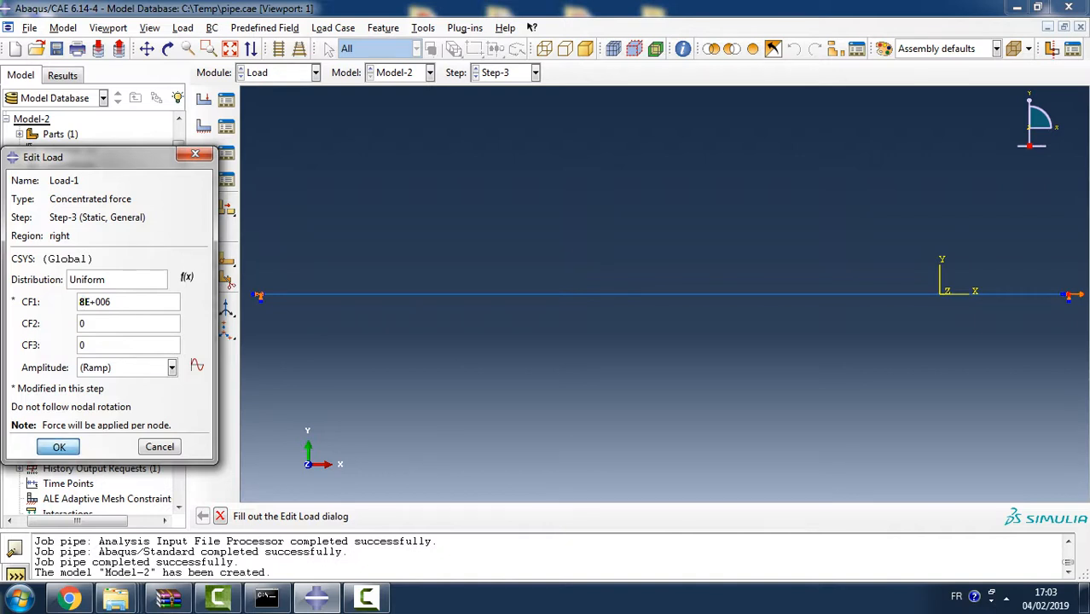
left_click(315, 73)
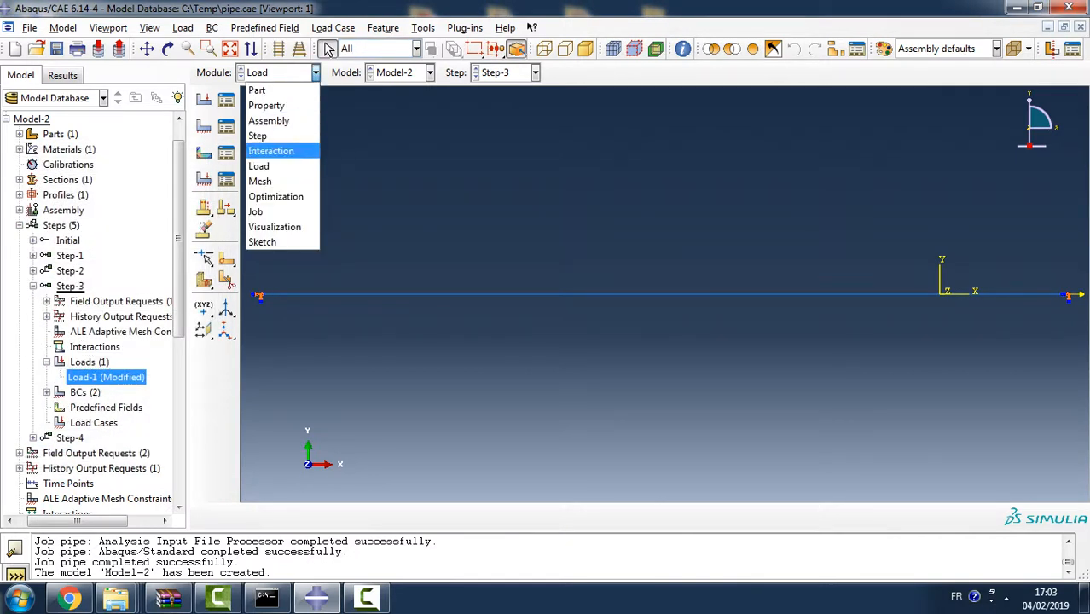
left_click(277, 181)
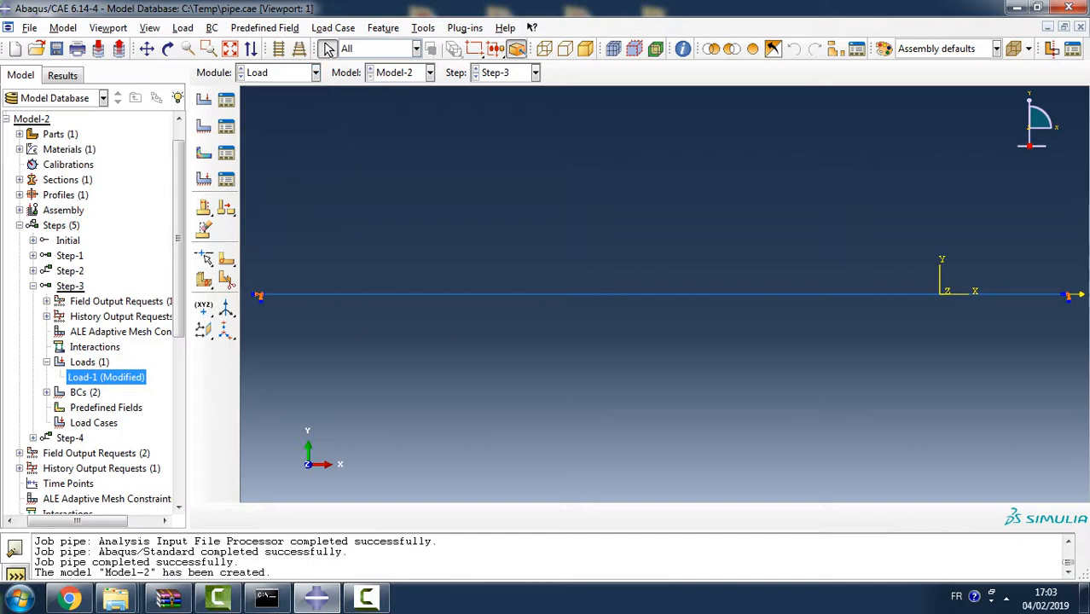
Edit the attributes of Model-2 to read restart data from job pipe, restarting from the end of Step-2
scroll(51, 170, "up", 1)
left_click(32, 149)
right_click(34, 150)
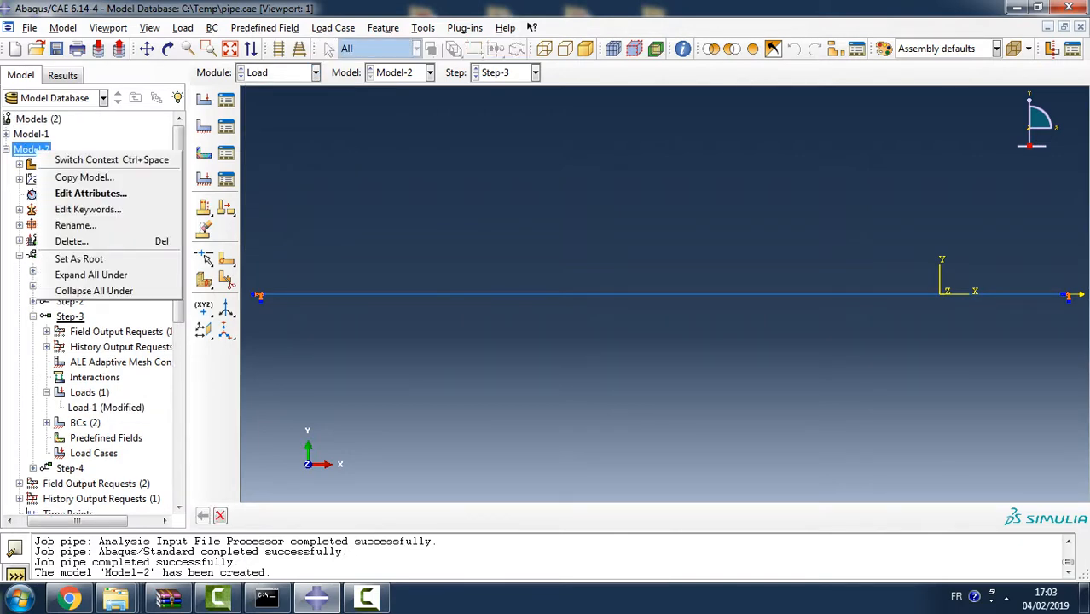
left_click(91, 194)
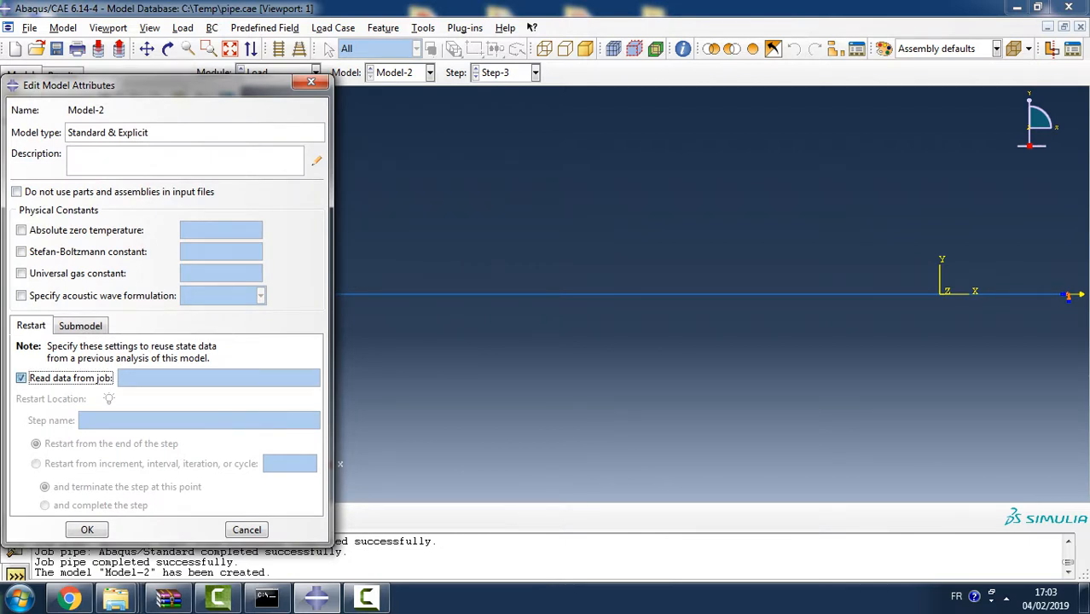
left_click(21, 378)
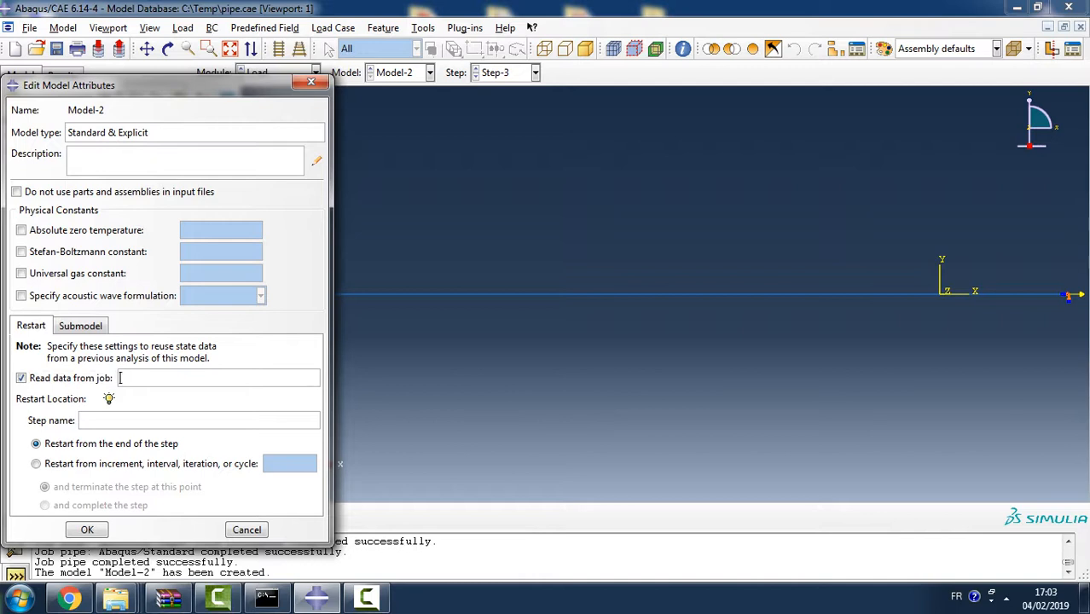
type("pipe")
left_click(83, 420)
type("step-2")
left_click_drag(86, 420, 81, 421)
type("S")
left_click_drag(158, 86, 730, 85)
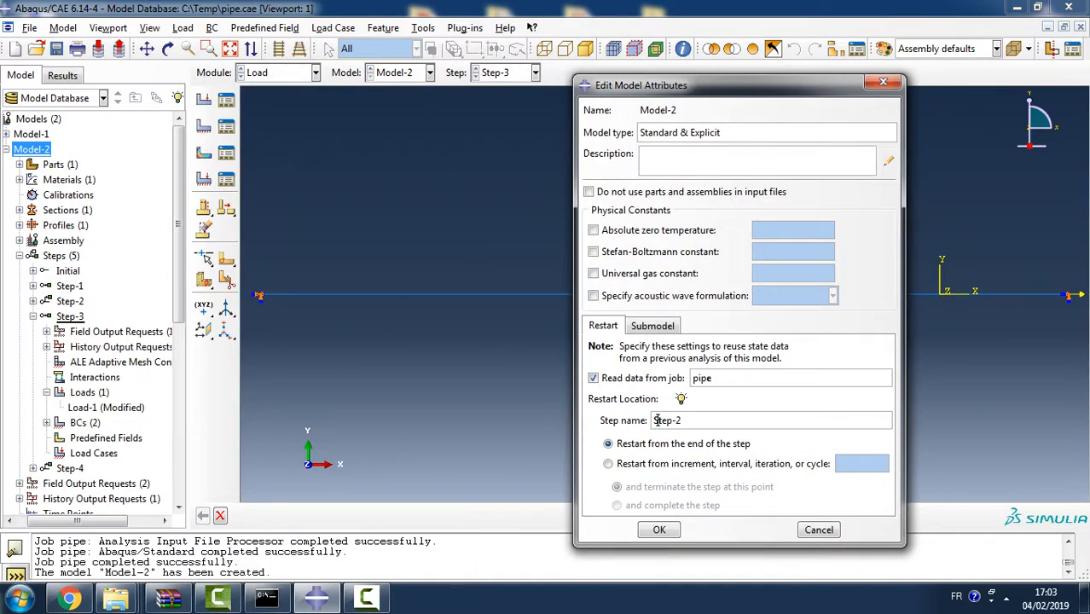
left_click_drag(179, 224, 178, 401)
left_click(659, 529)
Edit the restart requests of Model-2, setting the frequency to 10 for Step-3 and 1 for Step-4
left_click_drag(178, 399, 178, 326)
left_click(316, 73)
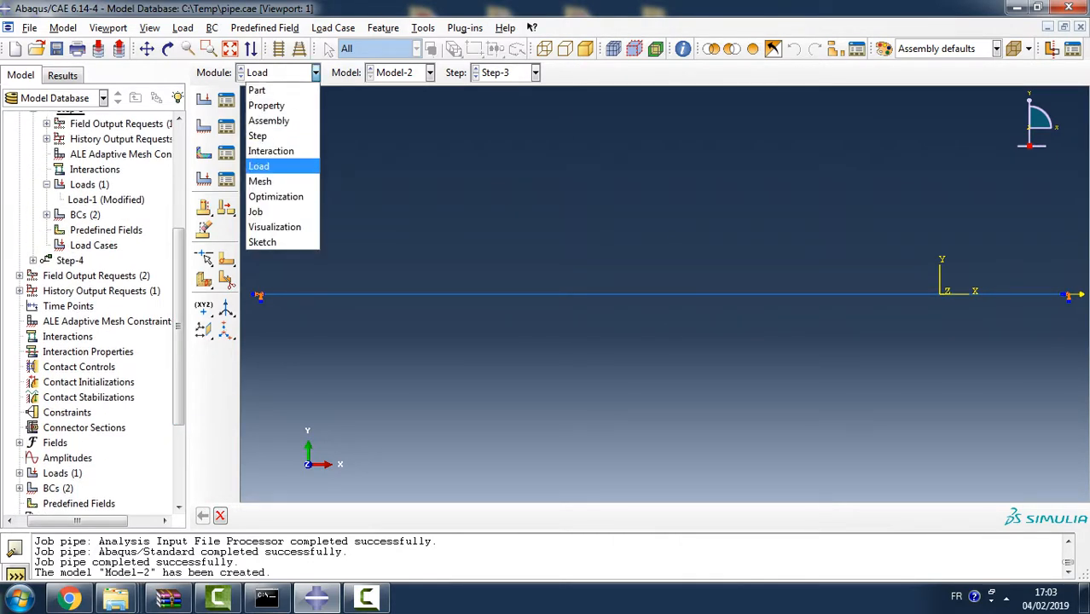
key("Up")
key("Up")
left_click(258, 137)
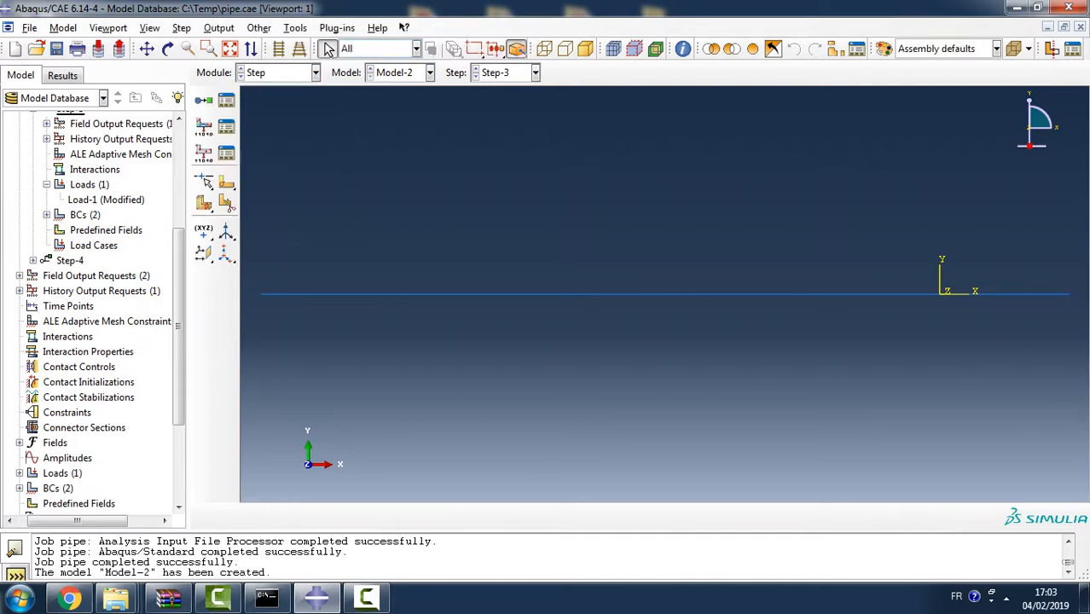
left_click(219, 28)
left_click(254, 92)
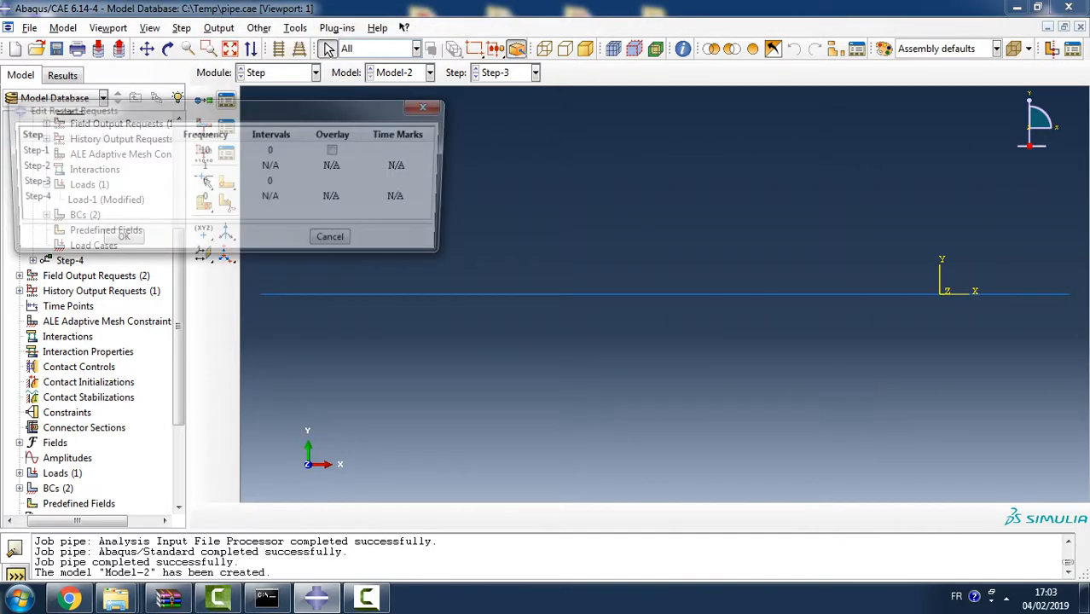
left_click(177, 198)
type("1")
left_click(176, 182)
type("1")
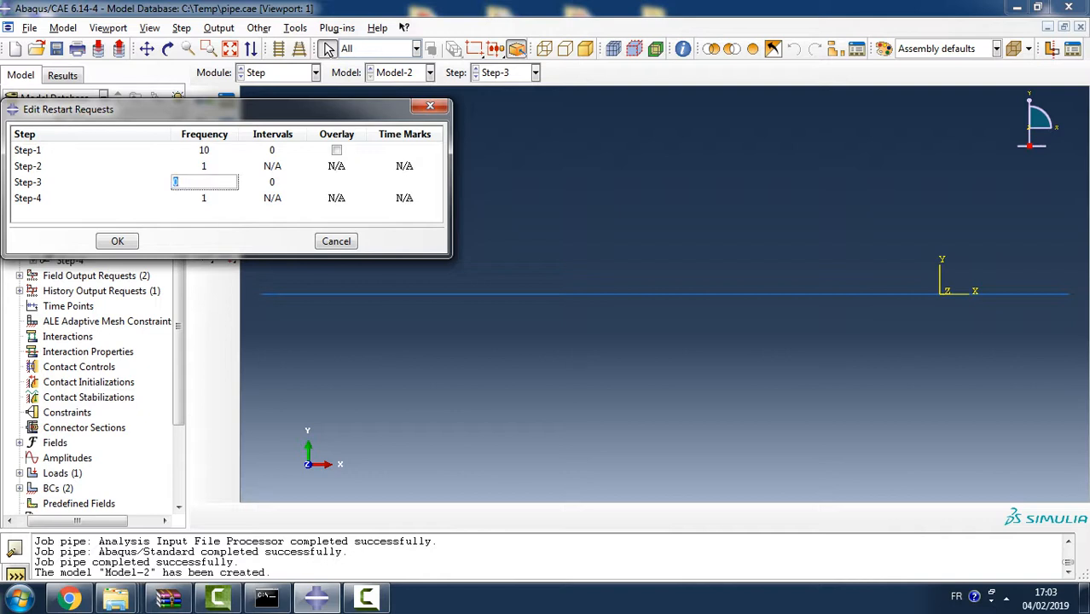
type("0")
left_click(117, 242)
Create a restart job named restart-pipe from Model-2, keeping the default submission settings
scroll(94, 307, "down", 3)
double_click(43, 445)
type("rest")
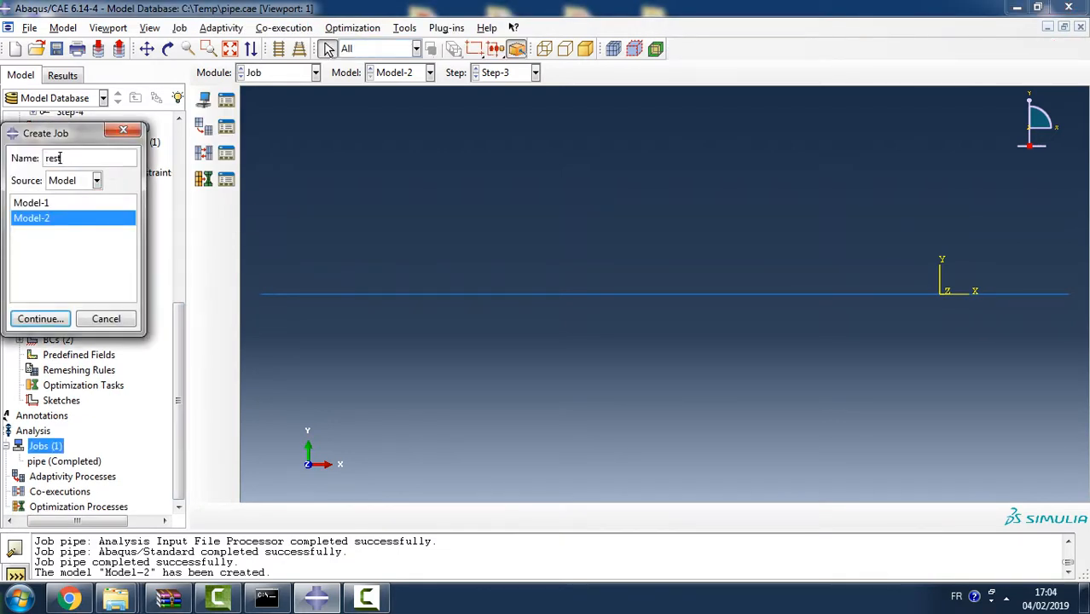
type("art-pipe")
key("Return")
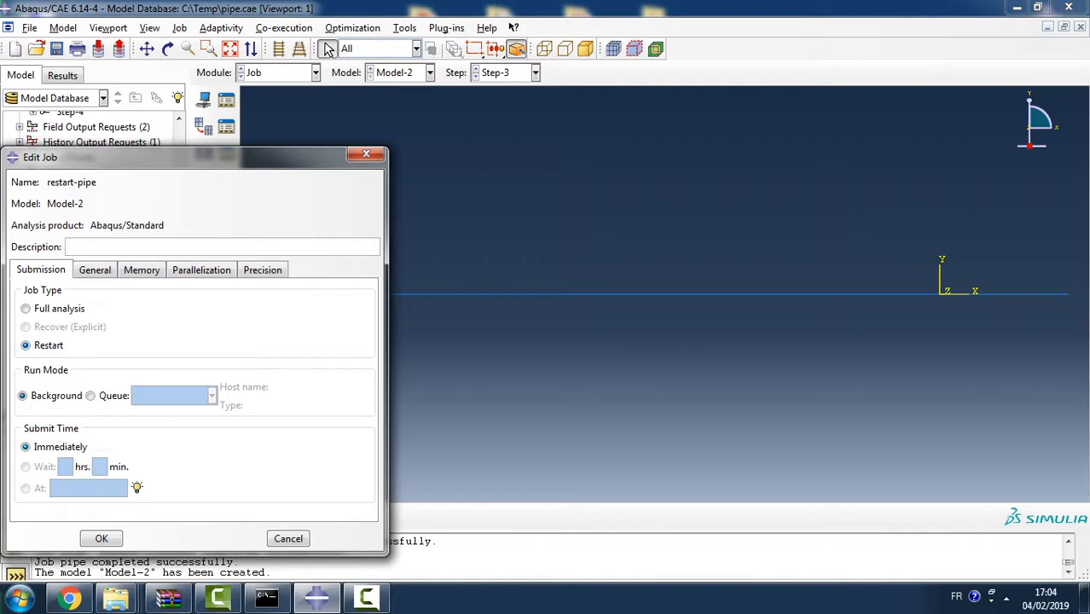
left_click(102, 538)
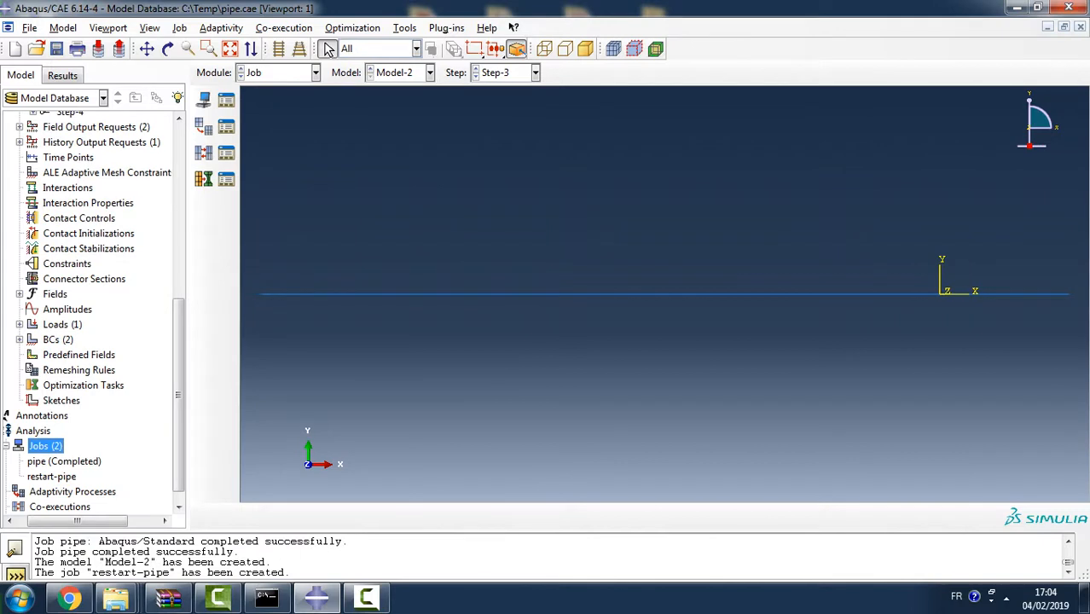
Submit the restart-pipe job for analysis and open its monitor
right_click(52, 476)
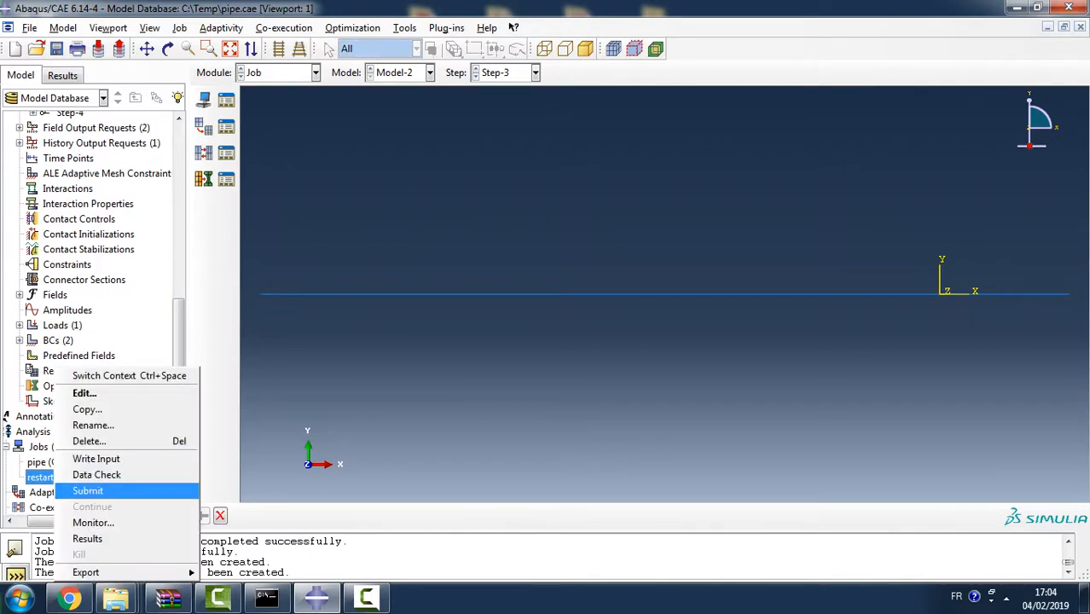
left_click(94, 489)
left_click_drag(178, 452, 178, 460)
right_click(82, 461)
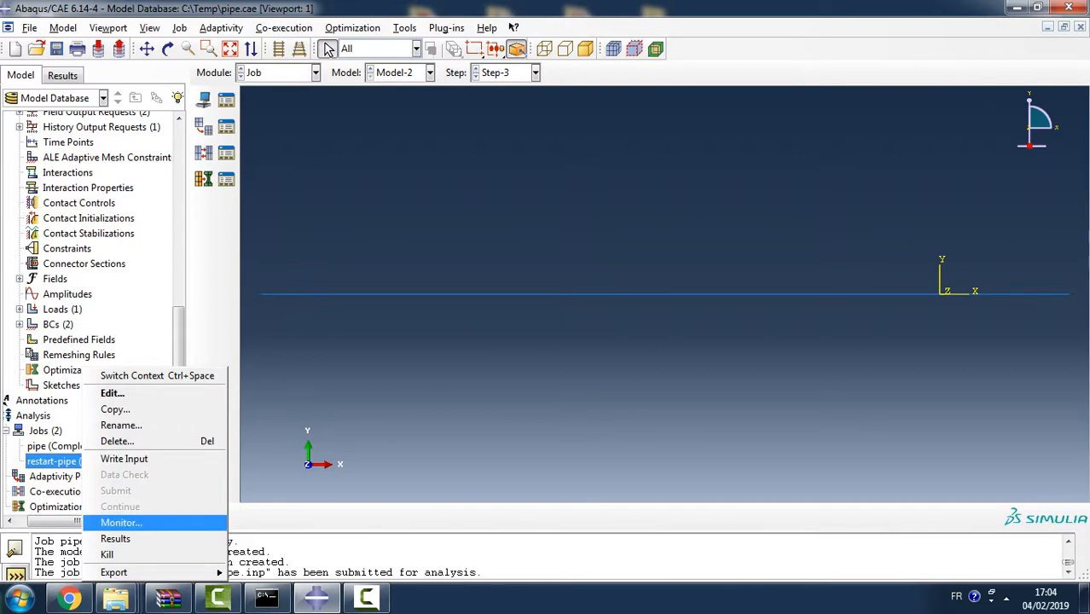
left_click(128, 522)
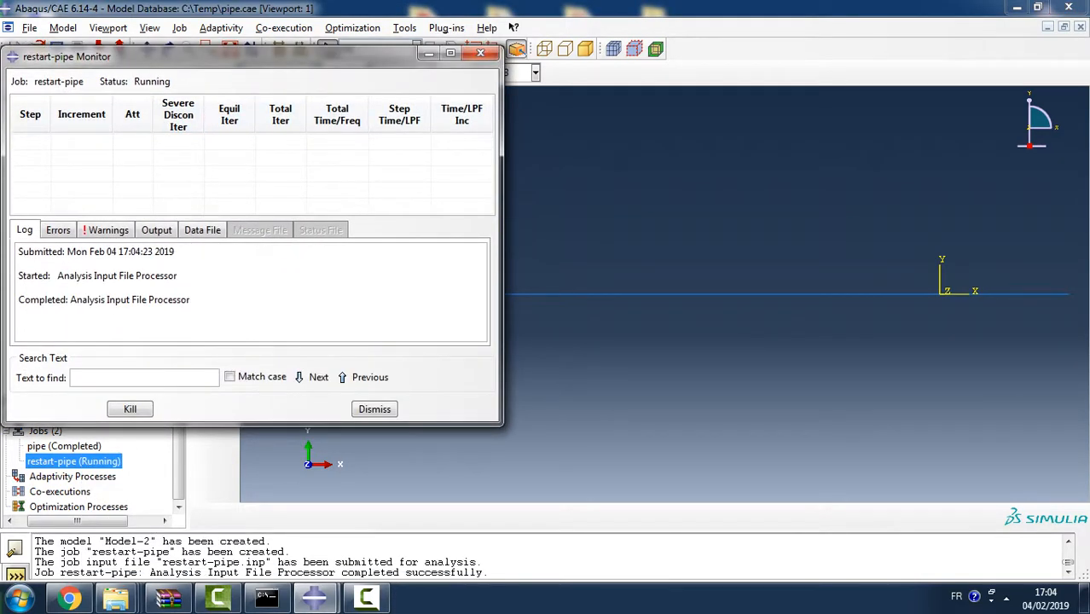
Review the warnings and the Step-3 and Step-4 increments in the restart-pipe monitor, then dismiss it
left_click(108, 230)
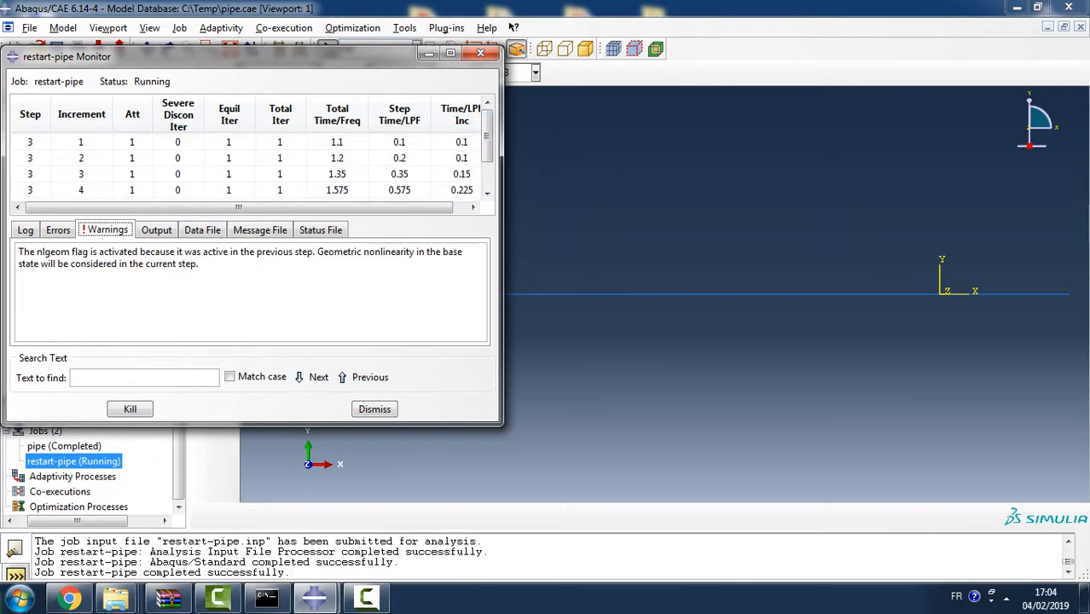
left_click_drag(255, 45, 256, 12)
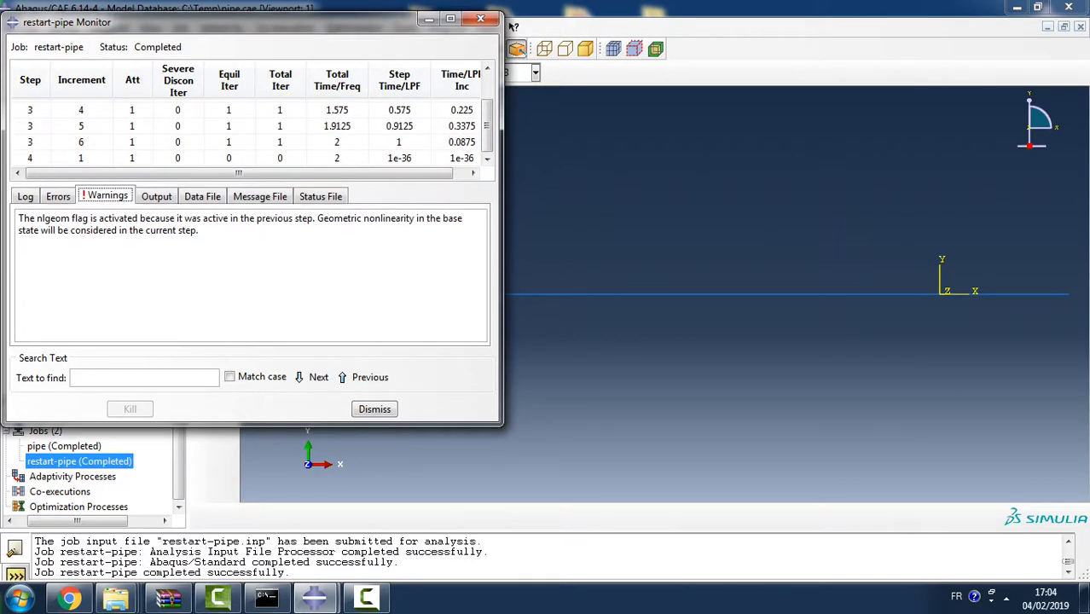
left_click_drag(487, 124, 487, 100)
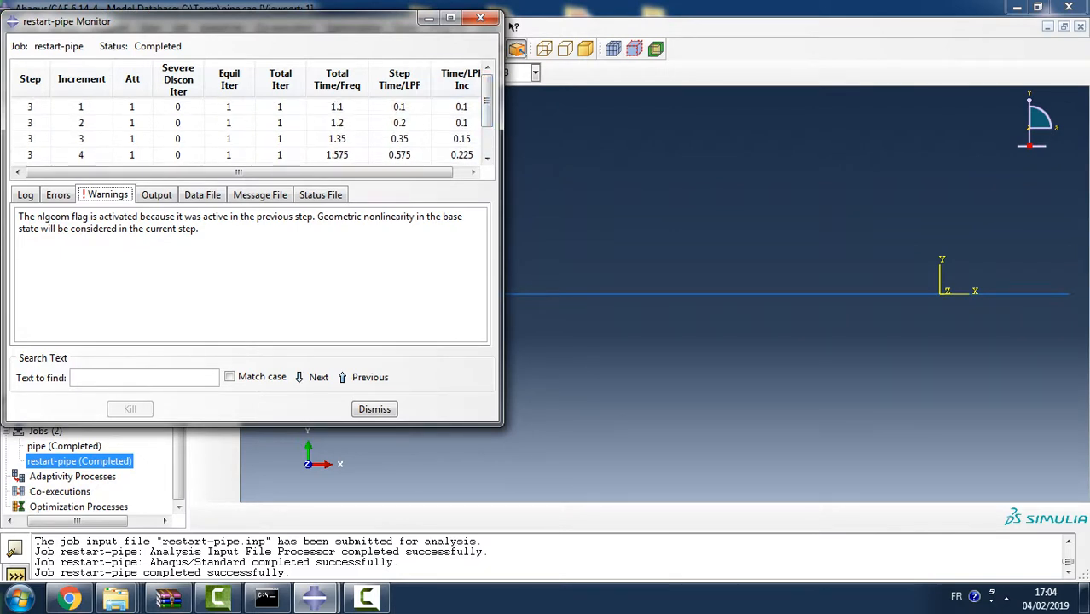
mouse_move(486, 100)
left_mouse_down()
mouse_move(487, 125)
mouse_move(487, 100)
left_mouse_up()
left_click(31, 107)
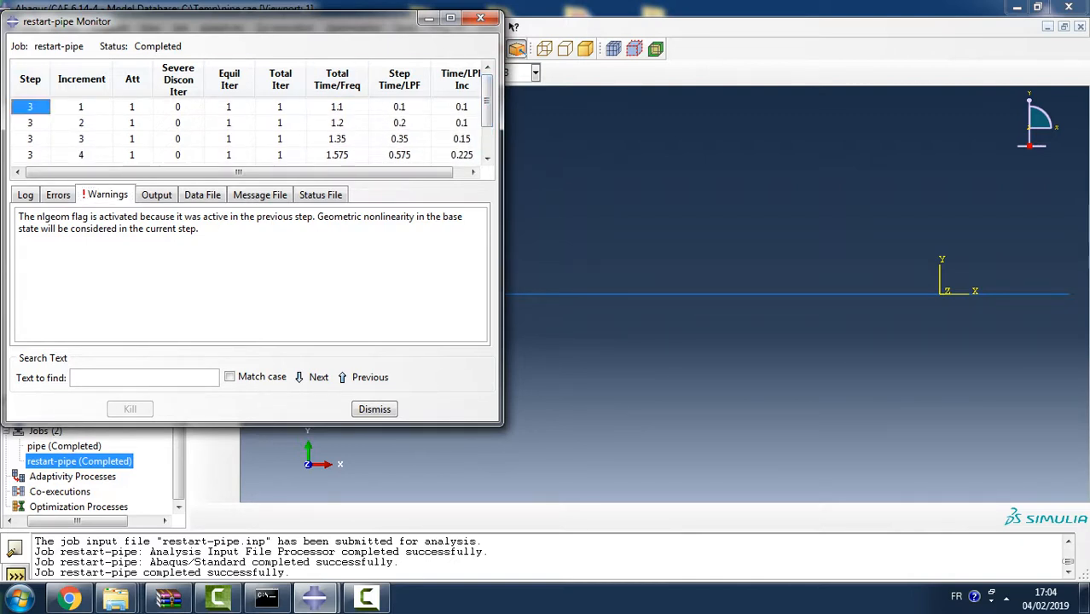
mouse_move(487, 101)
left_mouse_down()
mouse_move(486, 130)
mouse_move(487, 99)
left_mouse_up()
left_click(399, 106)
scroll(247, 127, "down", 1)
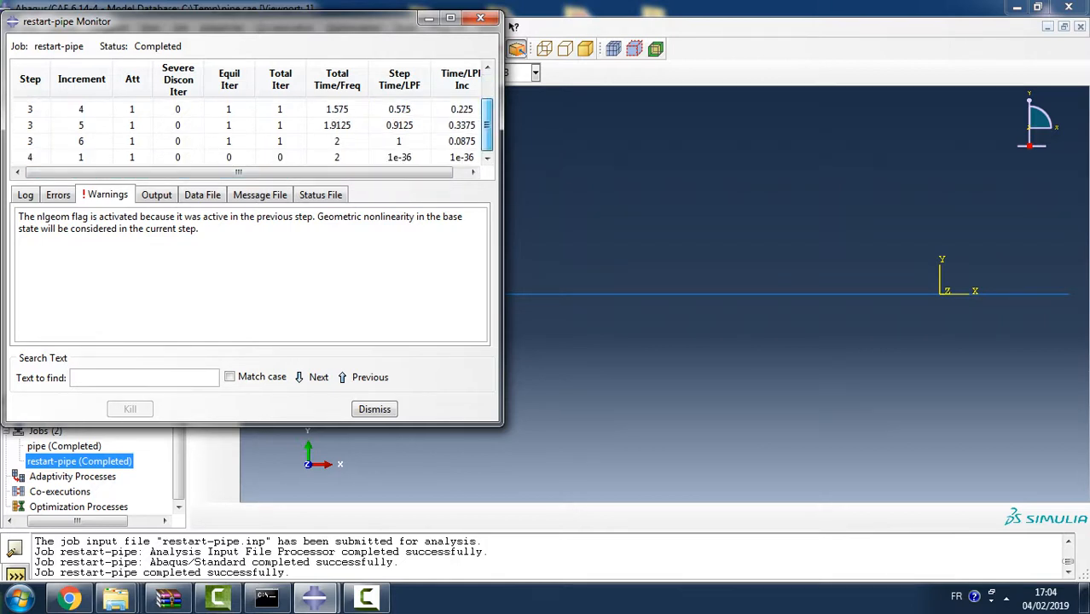
left_click(337, 141)
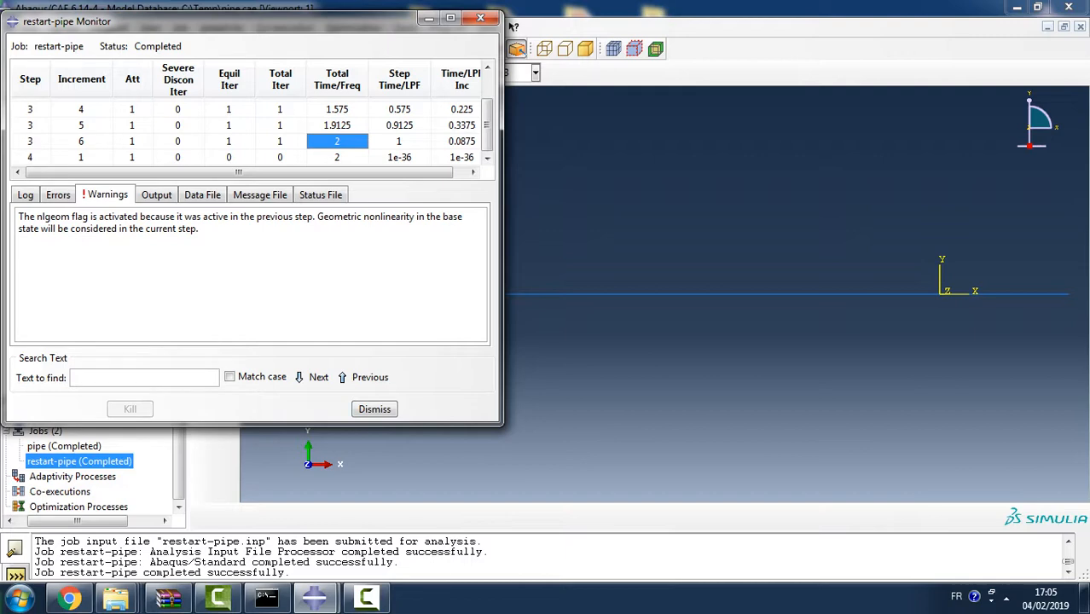
left_click(374, 409)
Open the results of the restart-pipe job and plot displacement magnitude contours on the deformed shape
right_click(70, 460)
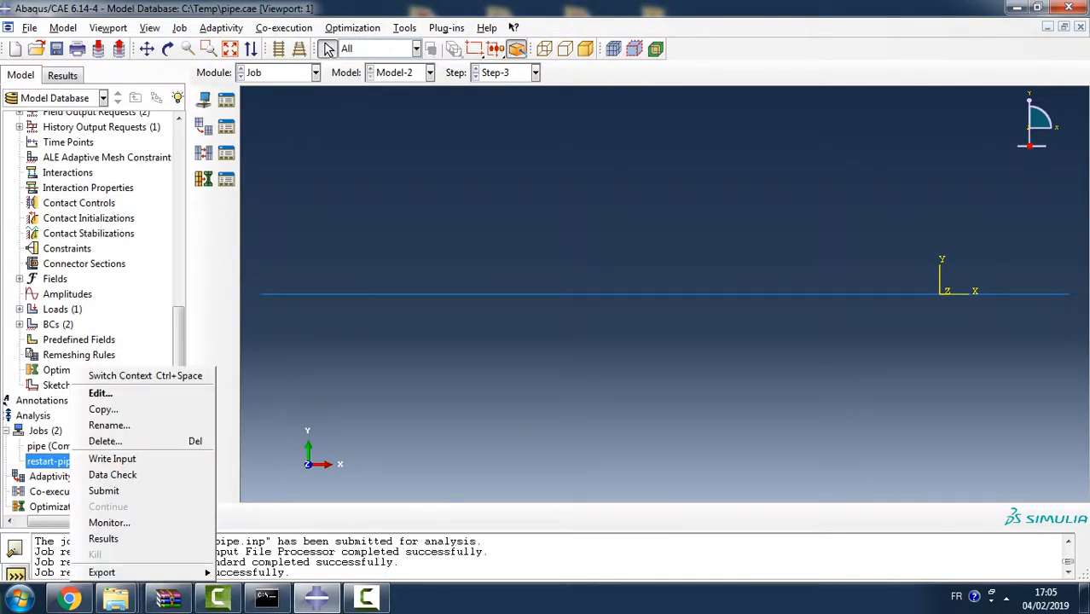
left_click(120, 534)
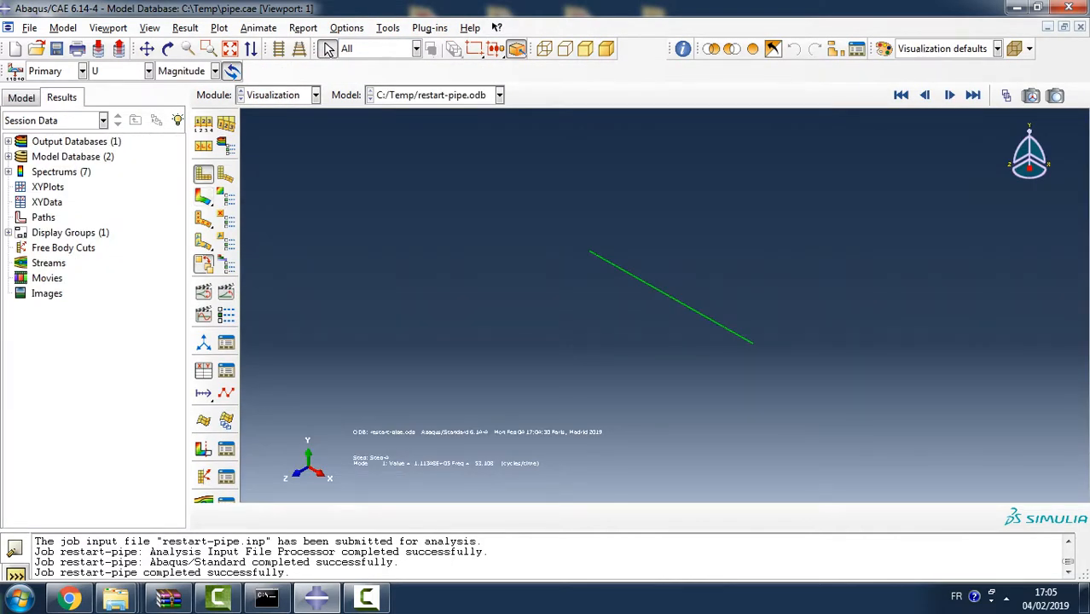
left_click(202, 196)
Examine the beam's first mode shape from several angles, ending with a near-frontal view of the X-Y plane
left_click_drag(635, 256, 682, 350, "ctrl+alt")
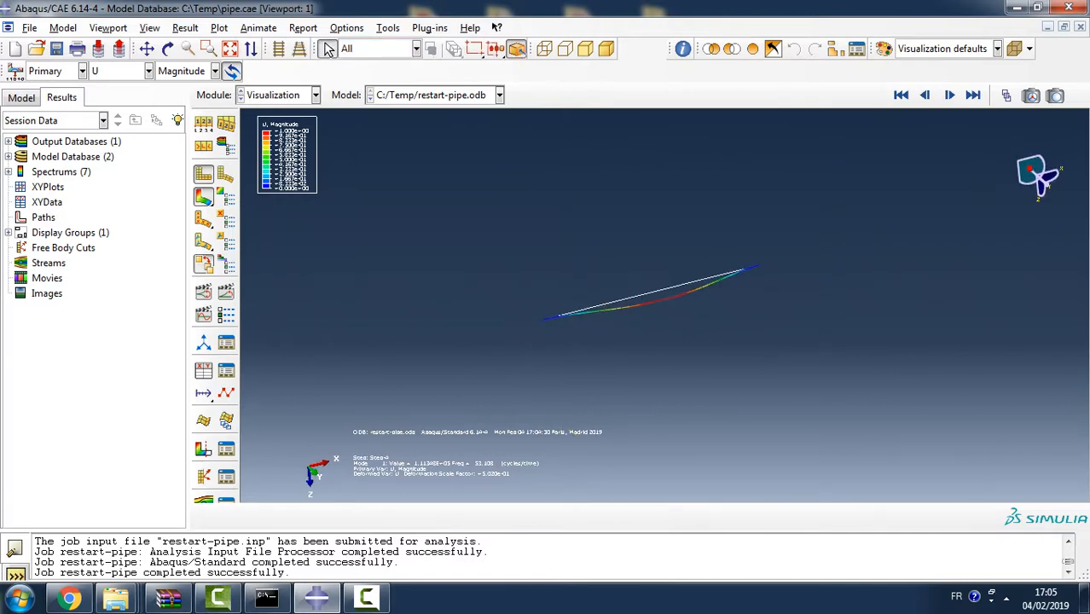
left_click_drag(661, 315, 648, 201, "ctrl+alt")
left_click_drag(652, 294, 642, 198, "ctrl+alt")
mouse_move(657, 294)
left_mouse_down("ctrl+alt")
mouse_move(658, 217)
mouse_move(656, 291)
mouse_move(655, 275)
left_mouse_up("ctrl+alt")
middle_click_drag(655, 294, 655, 295, "ctrl+alt")
middle_click_drag(674, 256, 685, 291, "ctrl+alt")
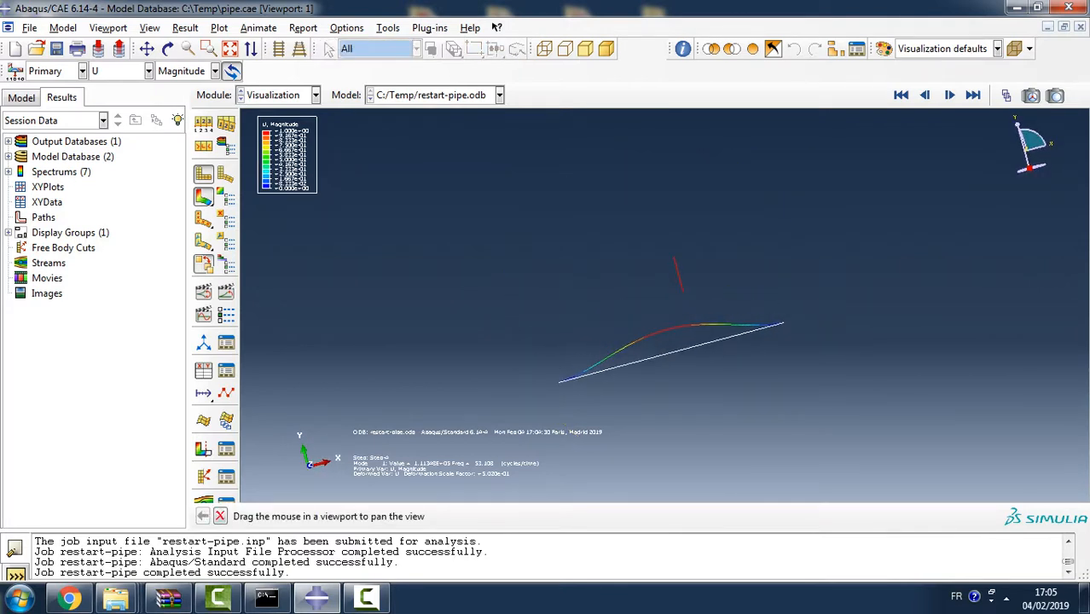
left_click_drag(689, 344, 665, 354, "ctrl+alt")
left_click(329, 48)
right_click(679, 390)
scroll(665, 354, "up", 3)
scroll(665, 353, "down", 1)
scroll(665, 363, "down", 4)
left_click_drag(783, 205, 818, 266)
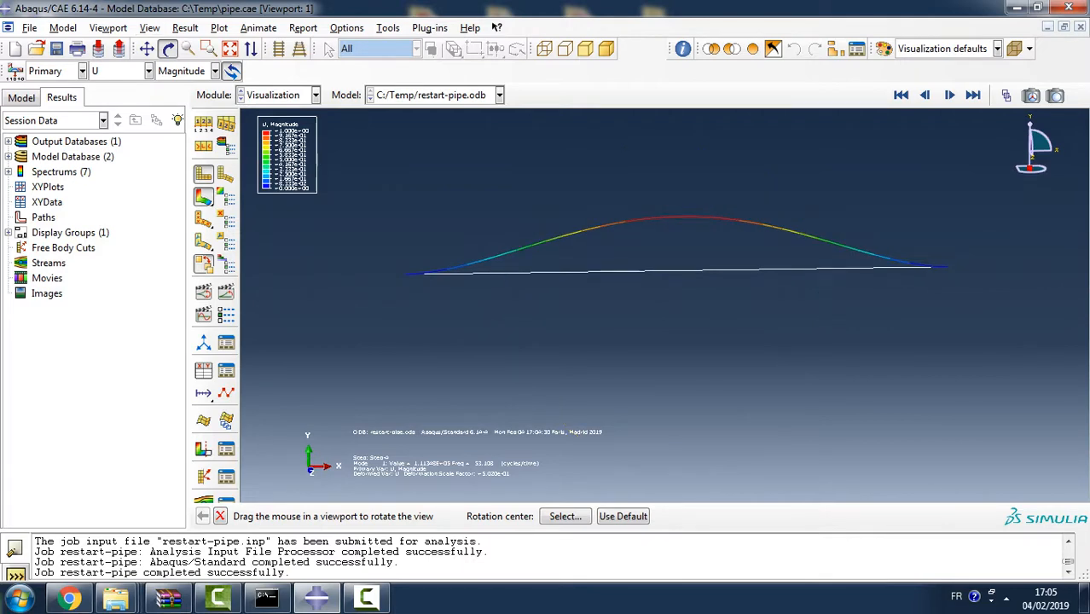
Review the natural frequencies of the Step-4 modes in the Step/Frame list, keeping mode 1 as the displayed frame
left_click(185, 27)
left_click(220, 42)
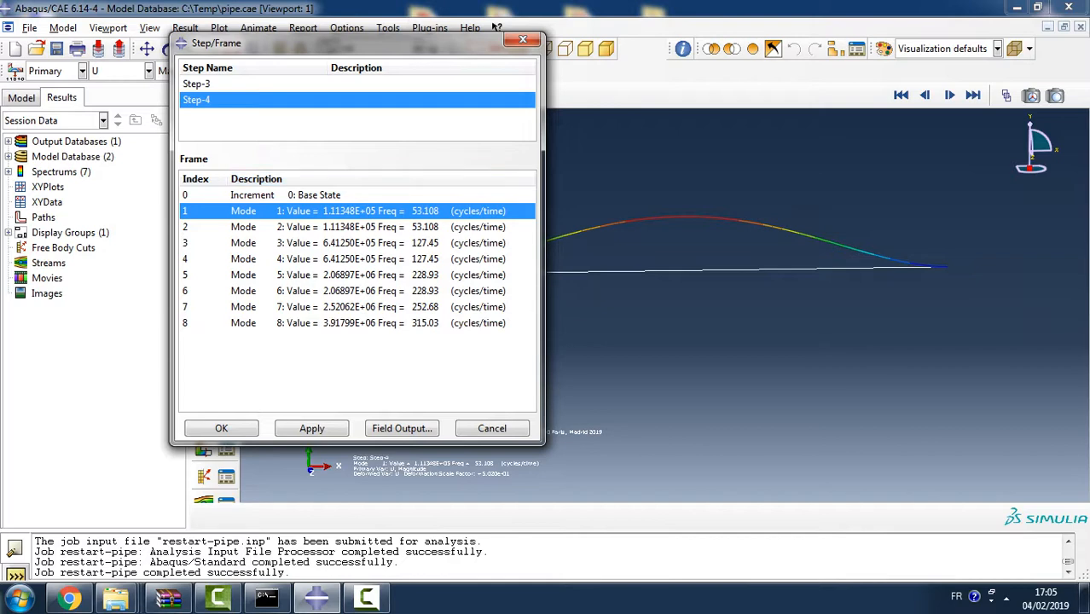
left_click_drag(255, 42, 725, 62)
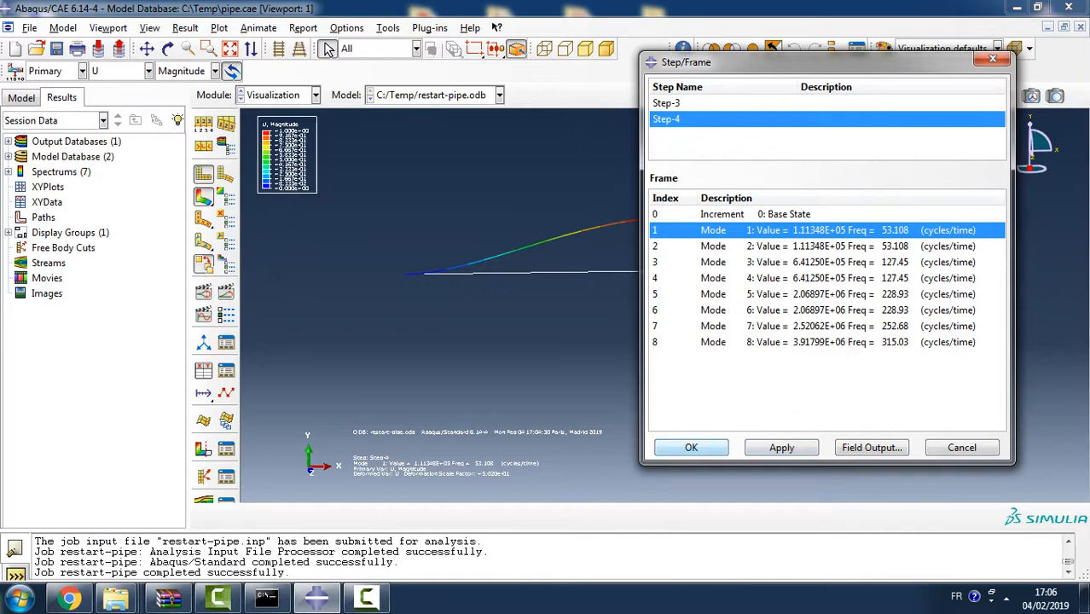
key("Return")
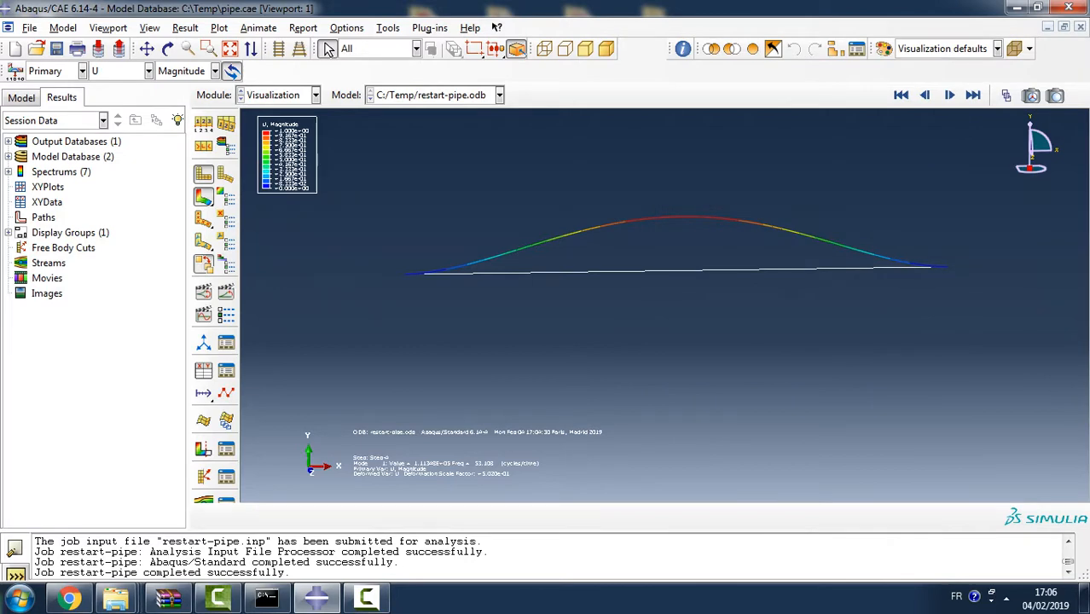
Return to the model tree and collapse the Model-2 branch so only the models and the jobs are listed
left_click(21, 99)
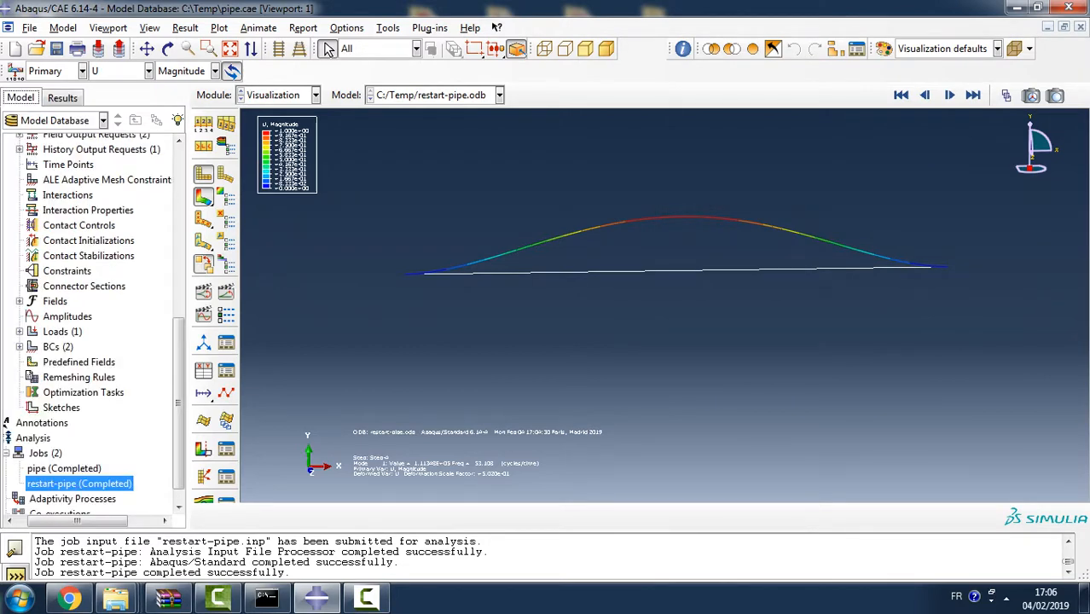
scroll(93, 324, "up", 10)
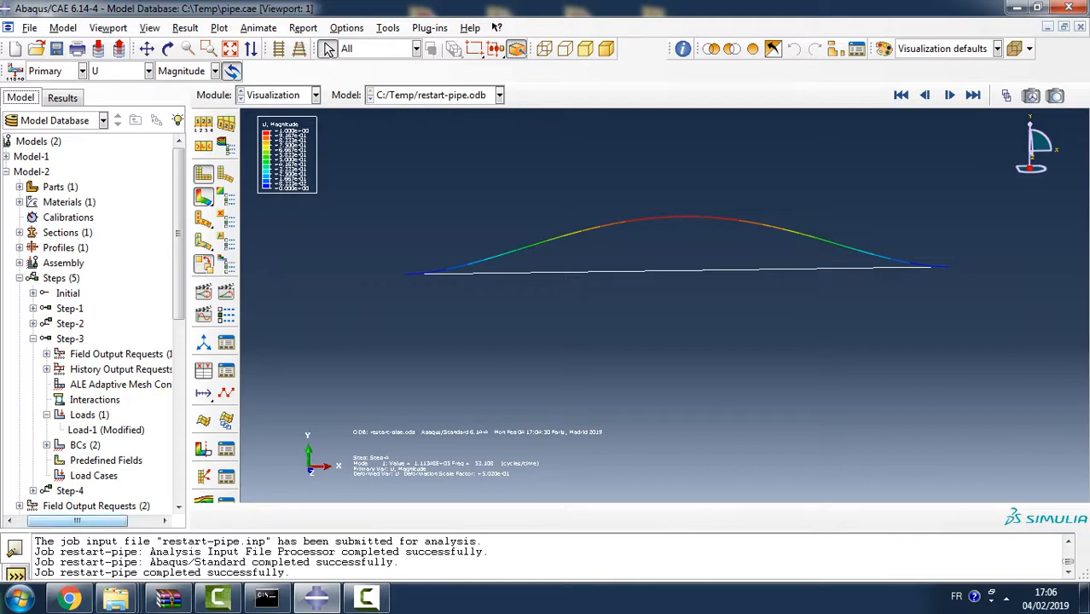
left_click_drag(78, 521, 67, 521)
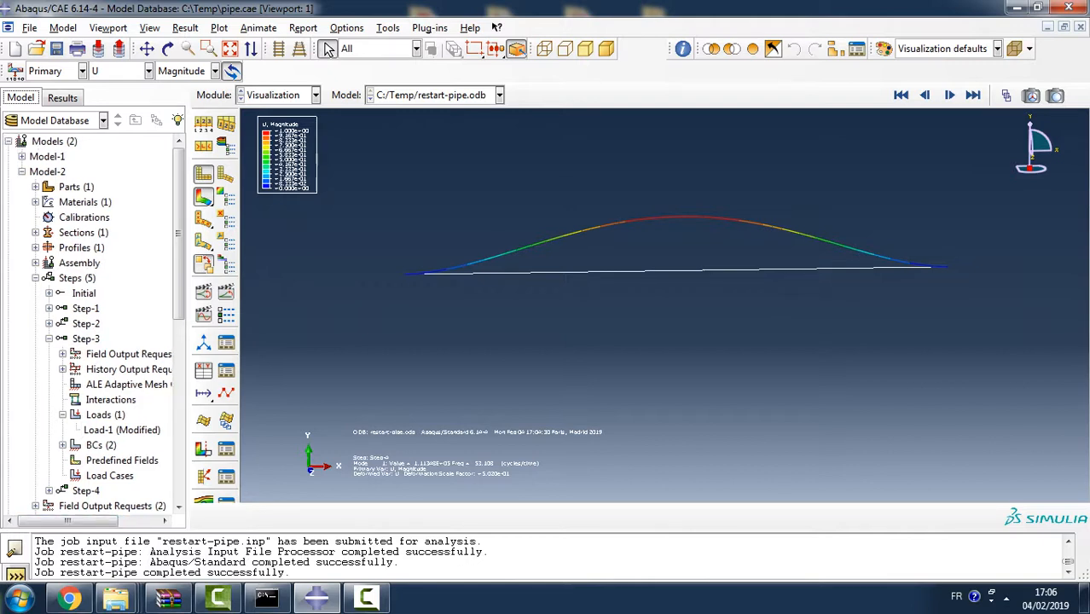
double_click(21, 156)
left_click(21, 142)
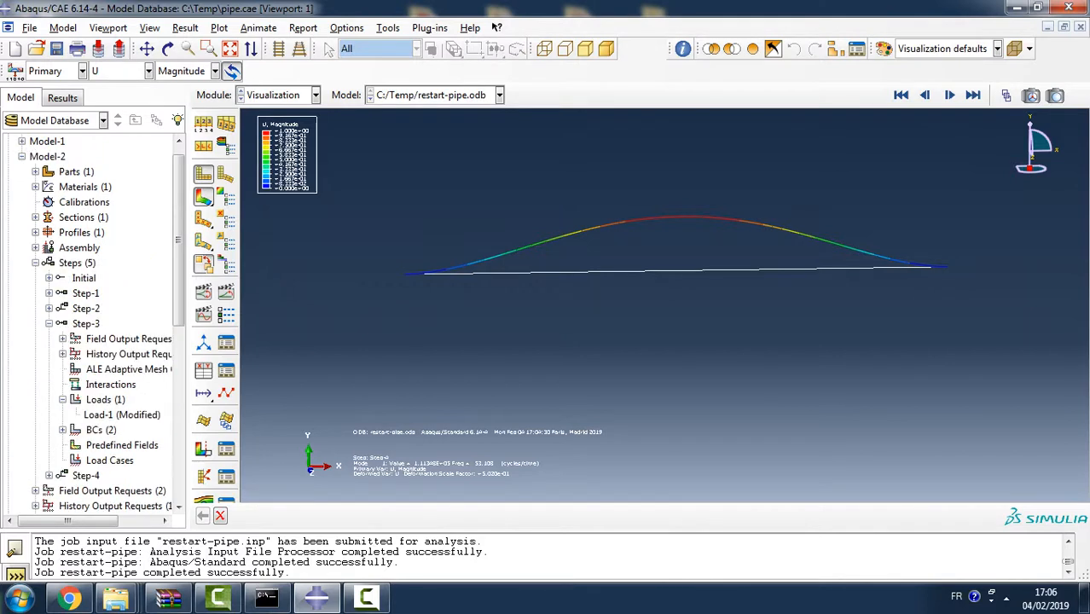
left_click(21, 156)
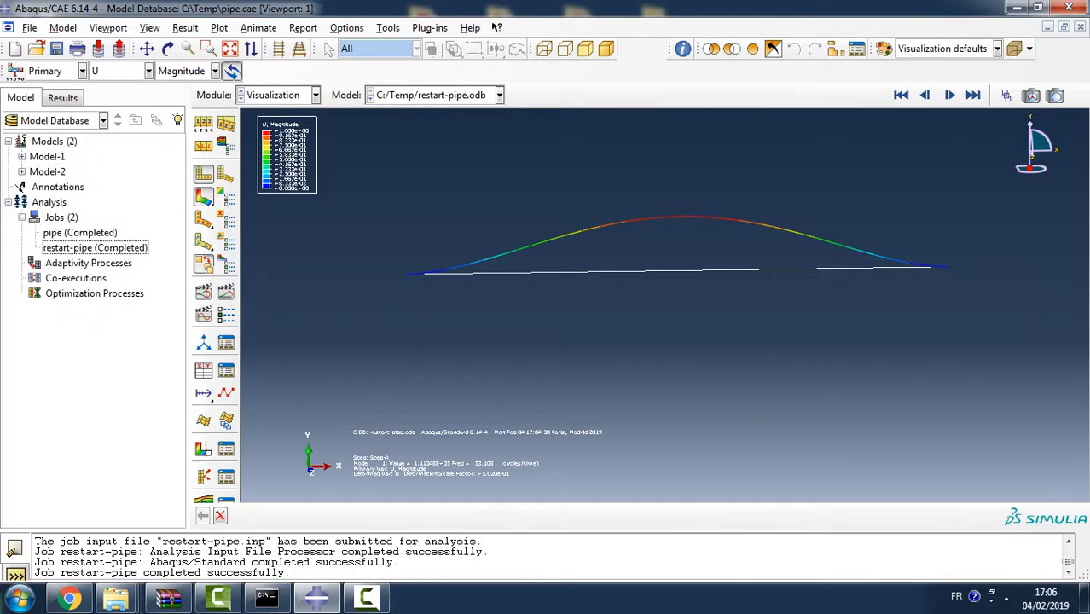